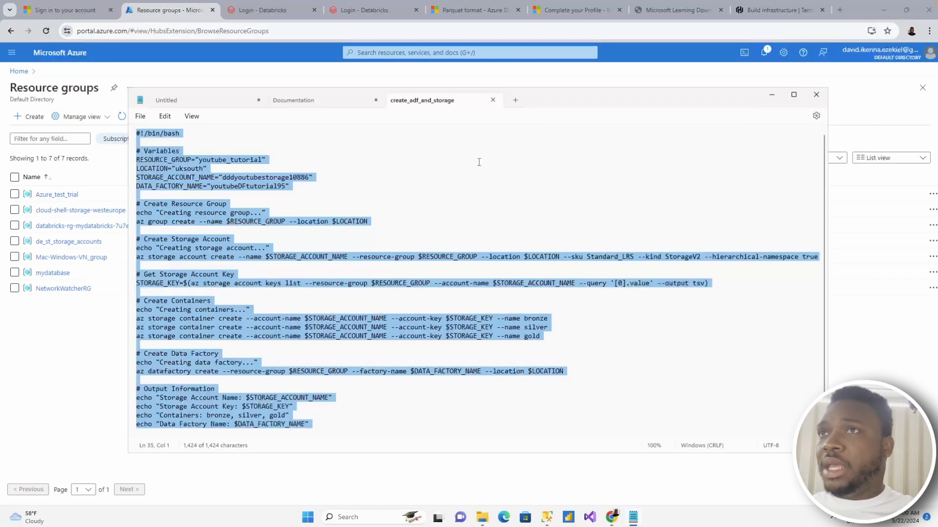
Step: Open Cloud Shell in the Azure portal and run the copied create_adf_and_storage Bash script
click(154, 14)
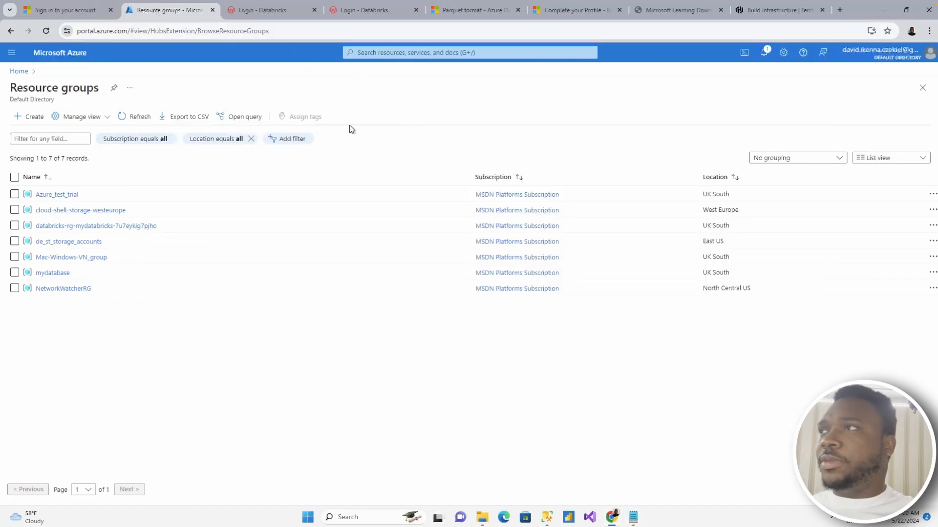
click(744, 52)
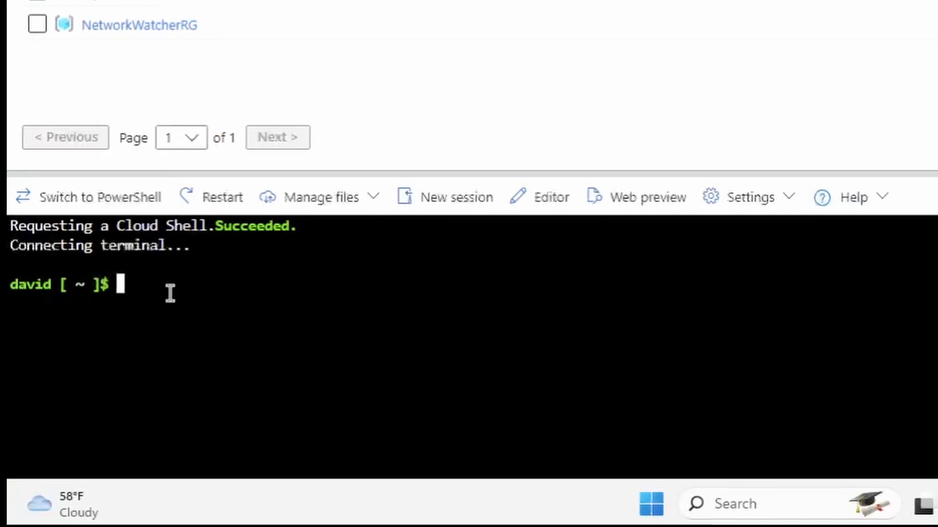
right_click(170, 293)
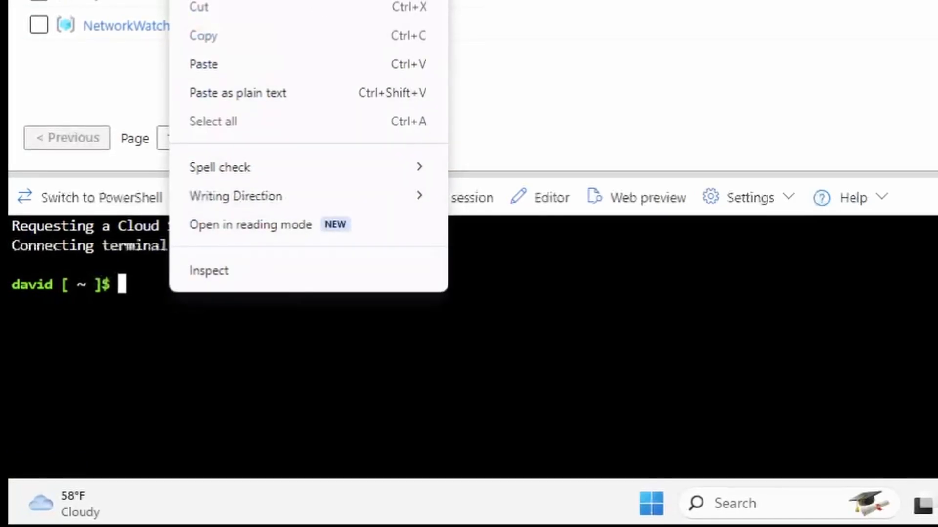
click(253, 63)
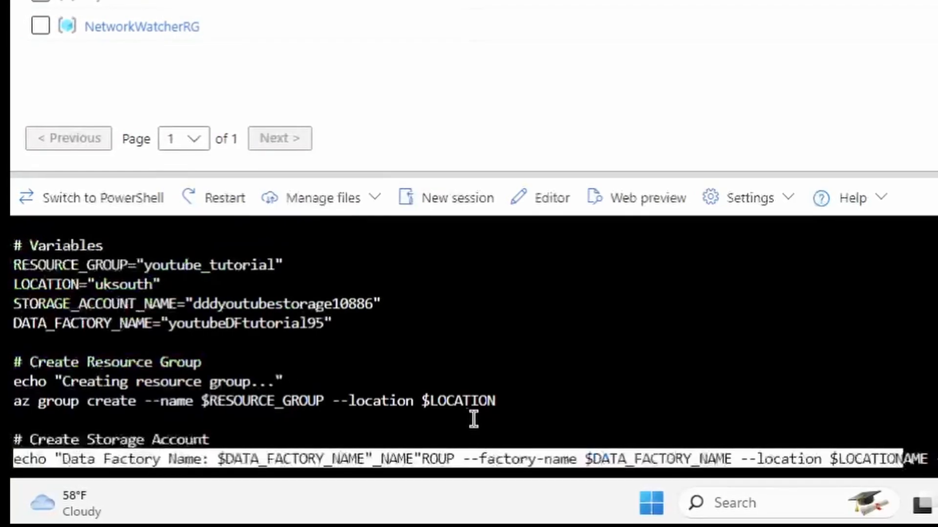
key(Return)
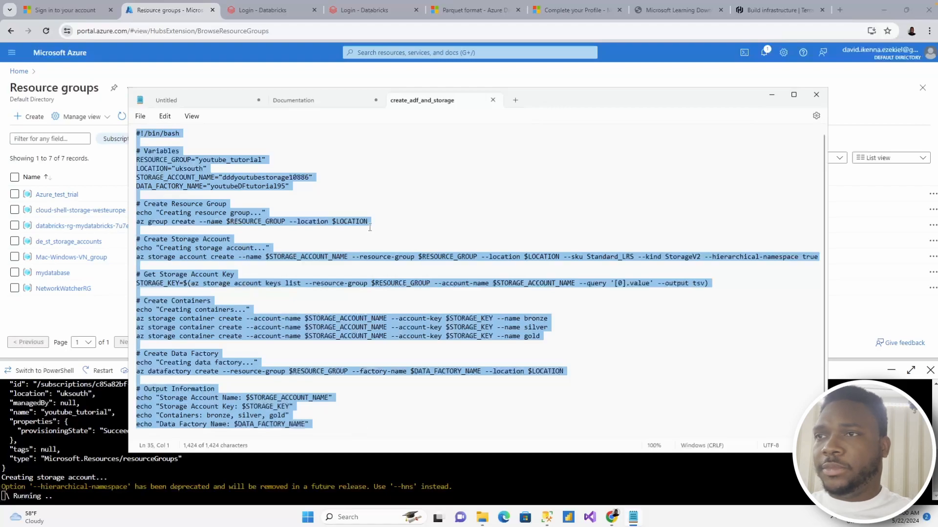
Step: Review the resource group, storage account and data factory names defined in the script's variables
click(395, 223)
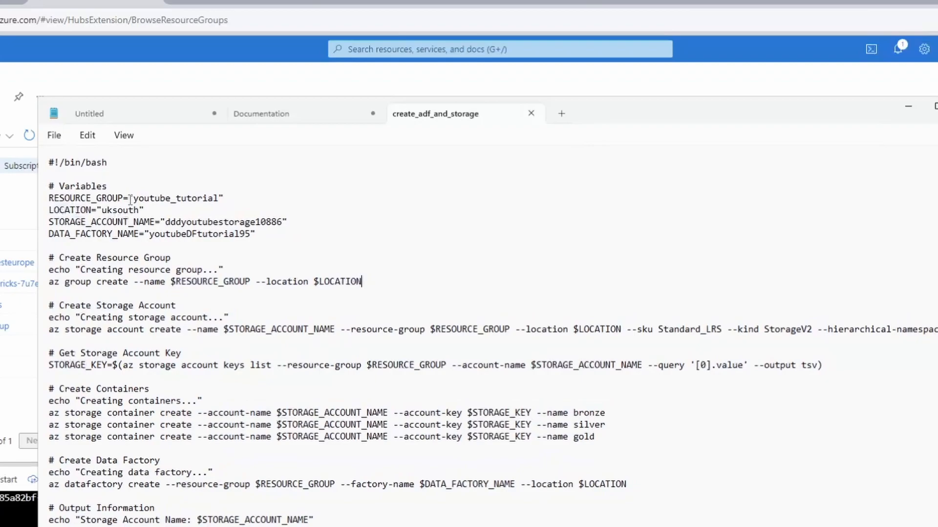
drag(131, 200, 220, 196)
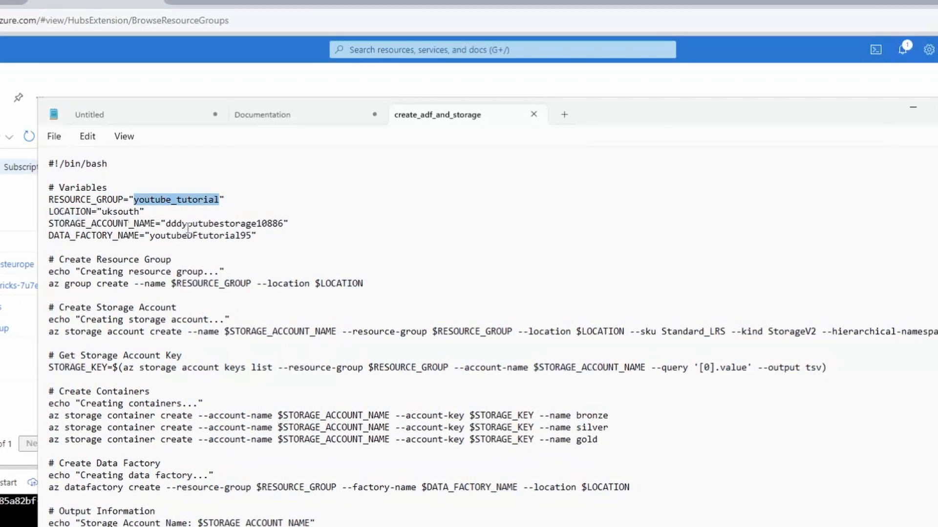
drag(161, 224, 272, 224)
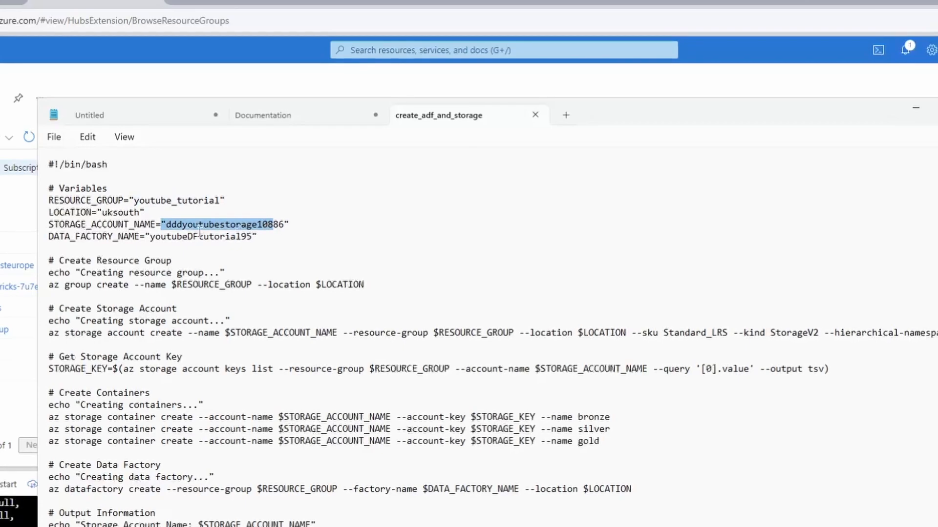
drag(151, 238, 253, 238)
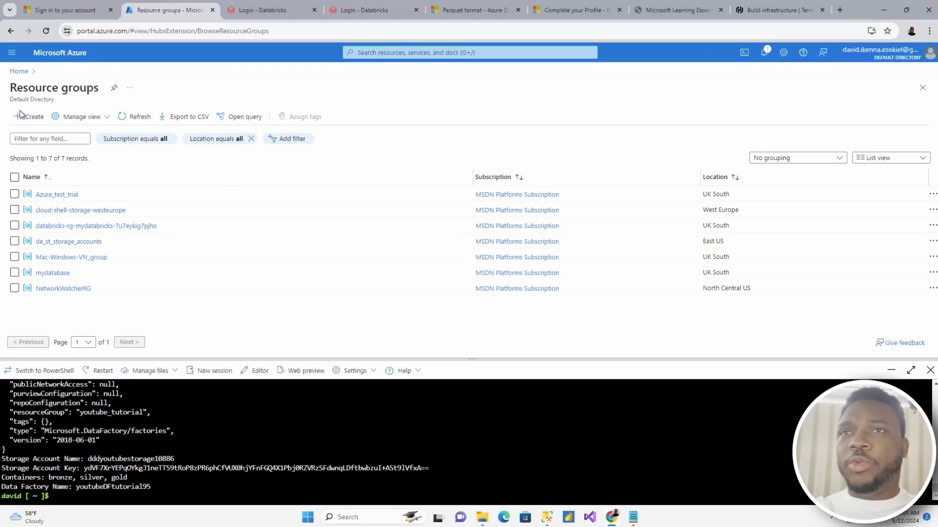
Step: Open the youtube_tutorial resource group in the Azure portal and view the containers of storage account dddyoutubestorage10886
click(19, 72)
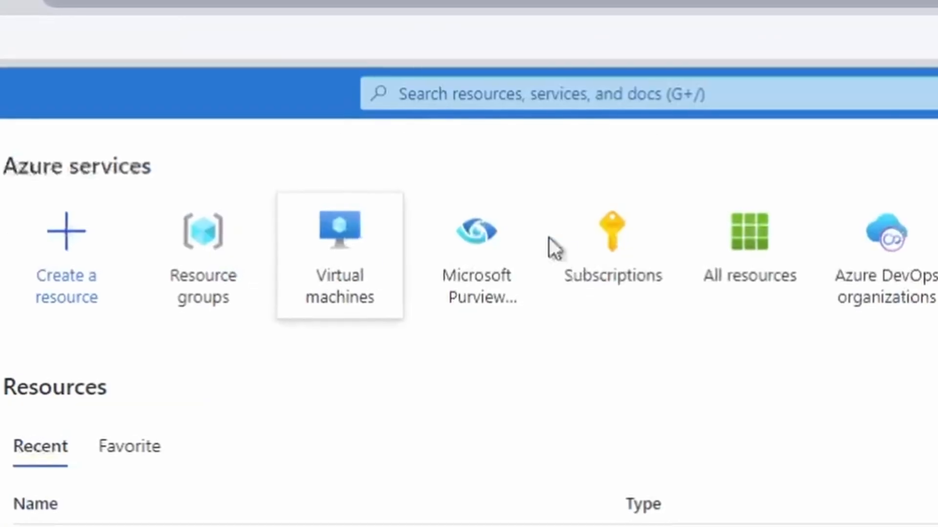
click(204, 248)
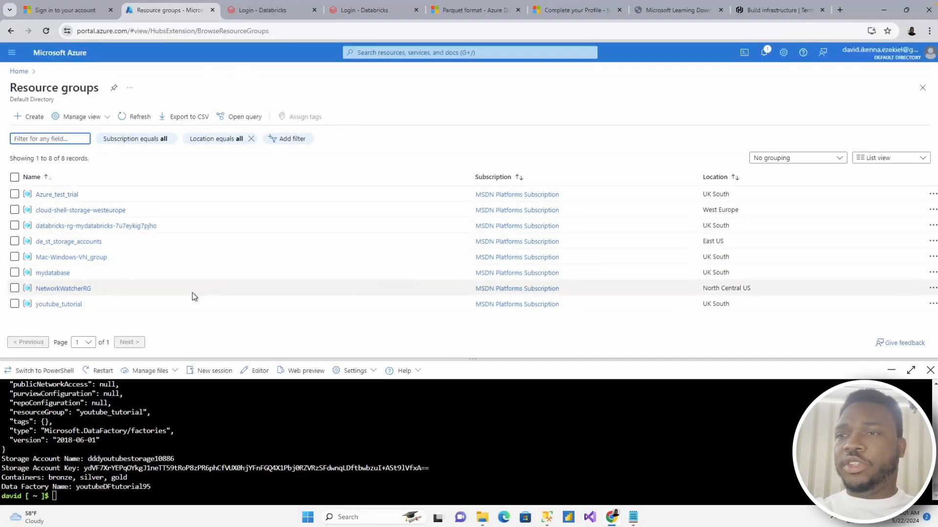
click(52, 307)
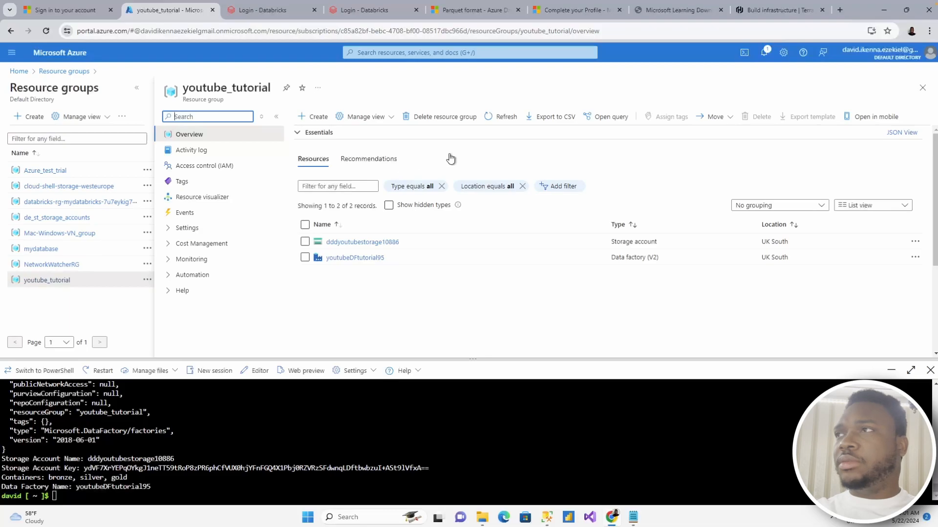
click(360, 243)
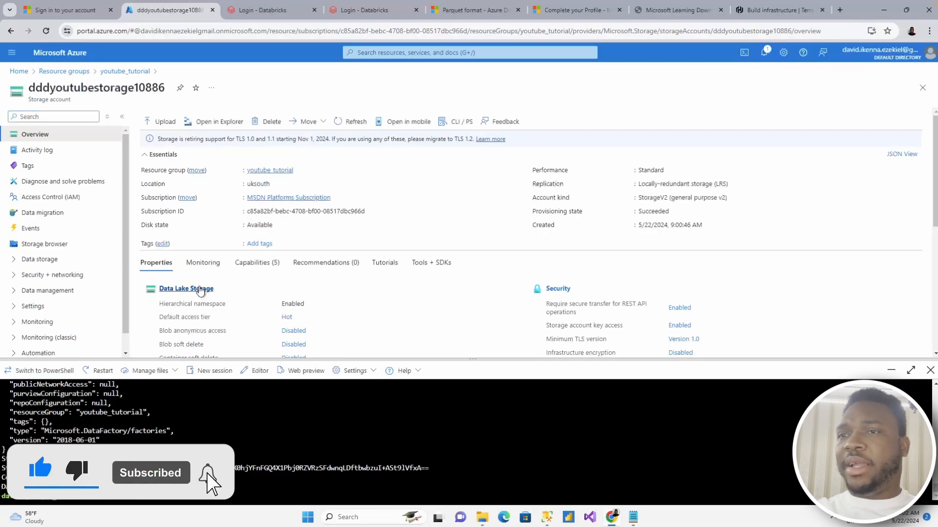
click(202, 290)
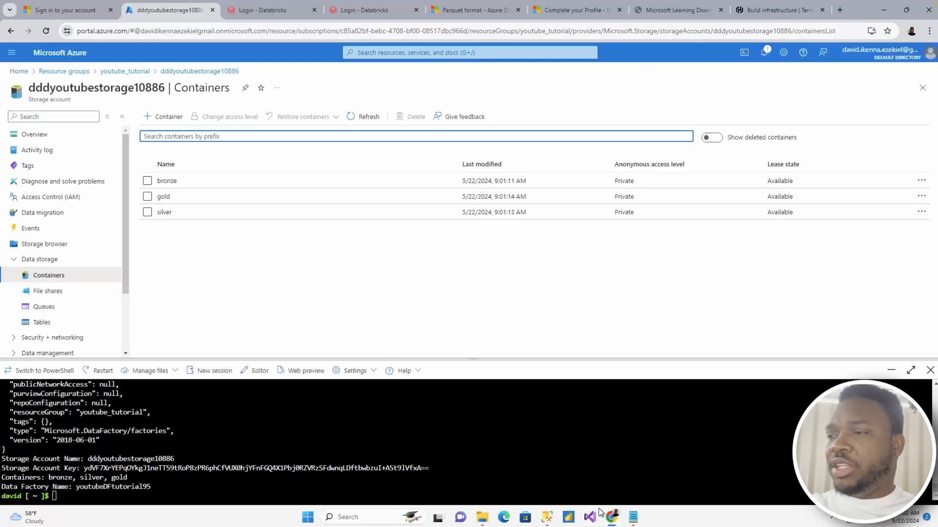
Step: Switch to SQL Server Management Studio and open a new blank query
click(551, 518)
click(391, 186)
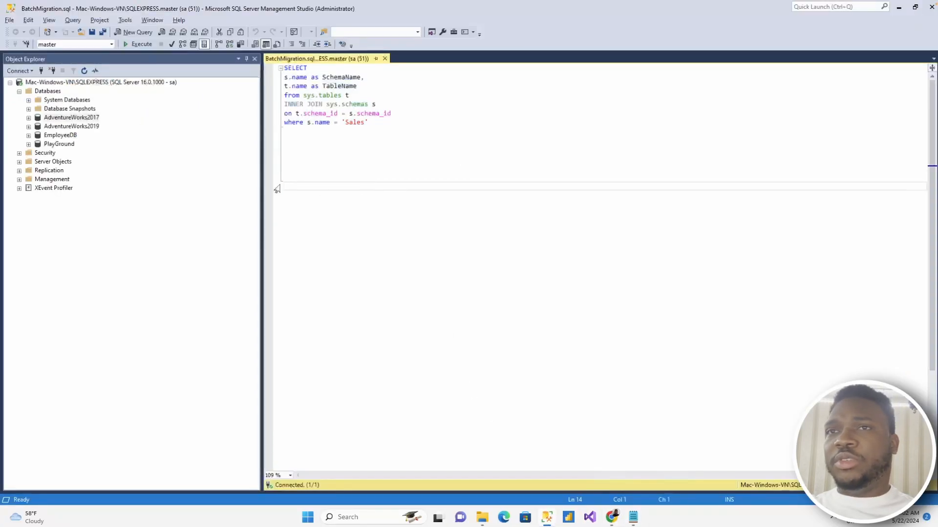
click(410, 166)
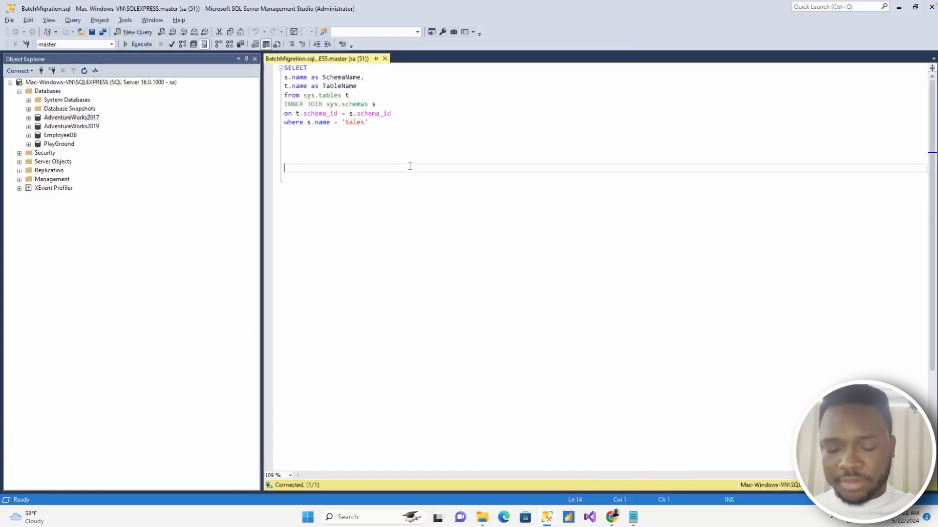
key(ctrl+n)
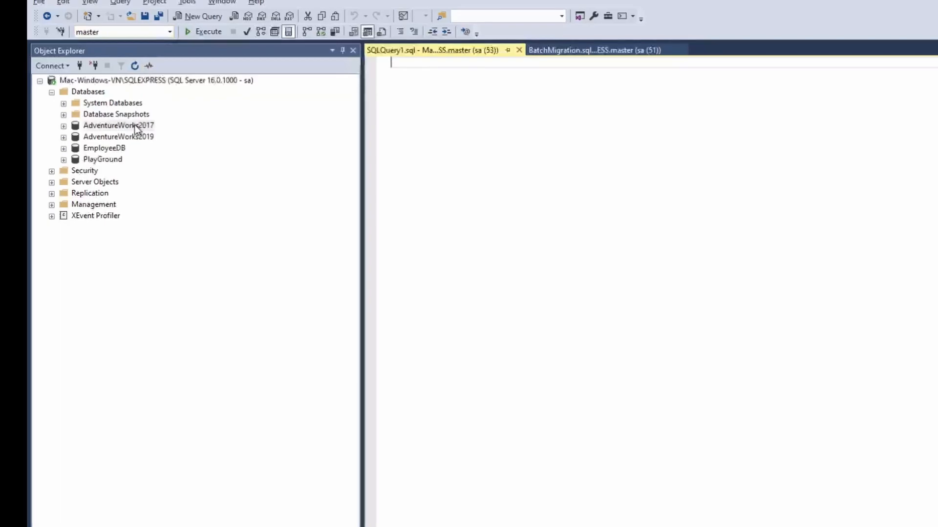
Step: Browse the AdventureWorks2017 tables and select the top 1000 rows of Sales.SalesPerson
double_click(95, 125)
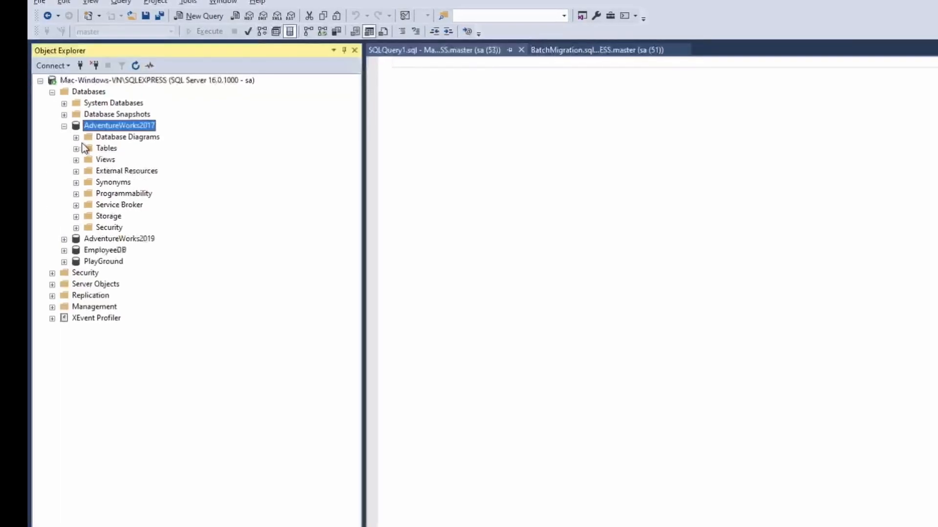
click(76, 149)
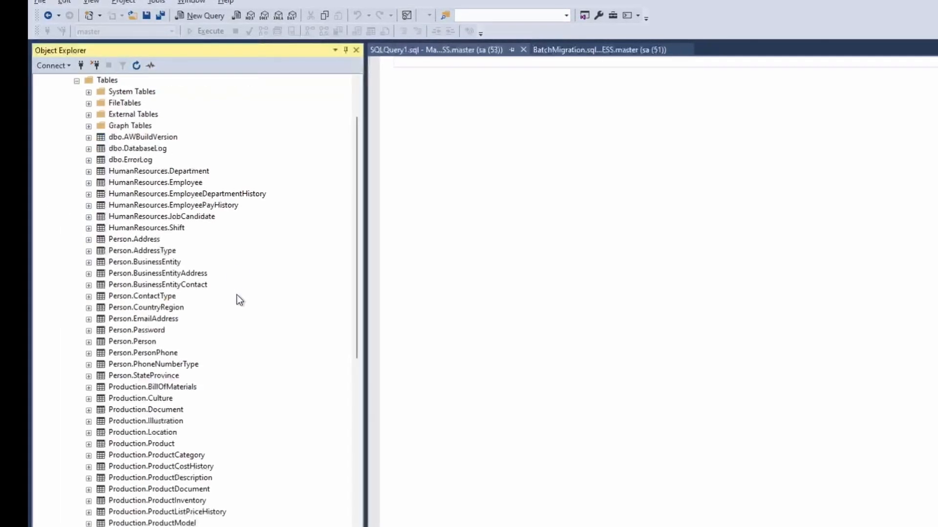
scroll(160, 521, down, 15)
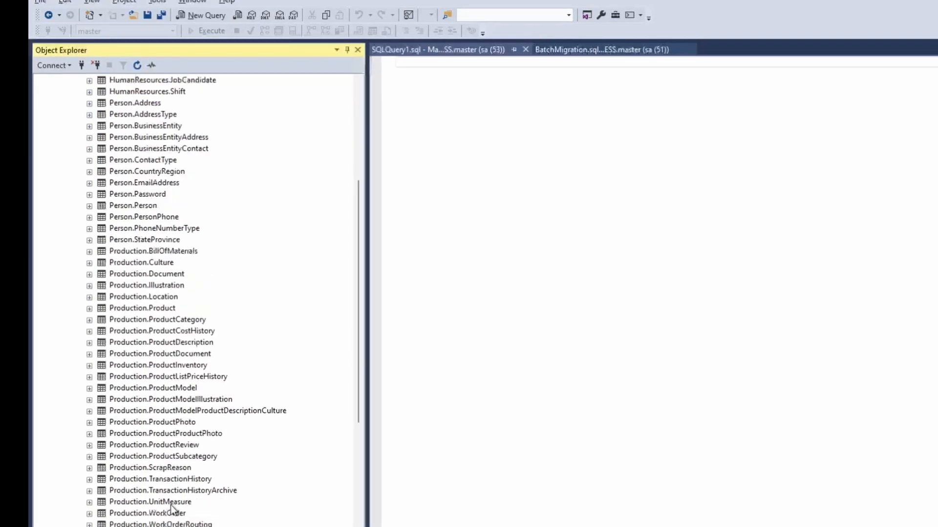
scroll(171, 506, up, 5)
right_click(139, 492)
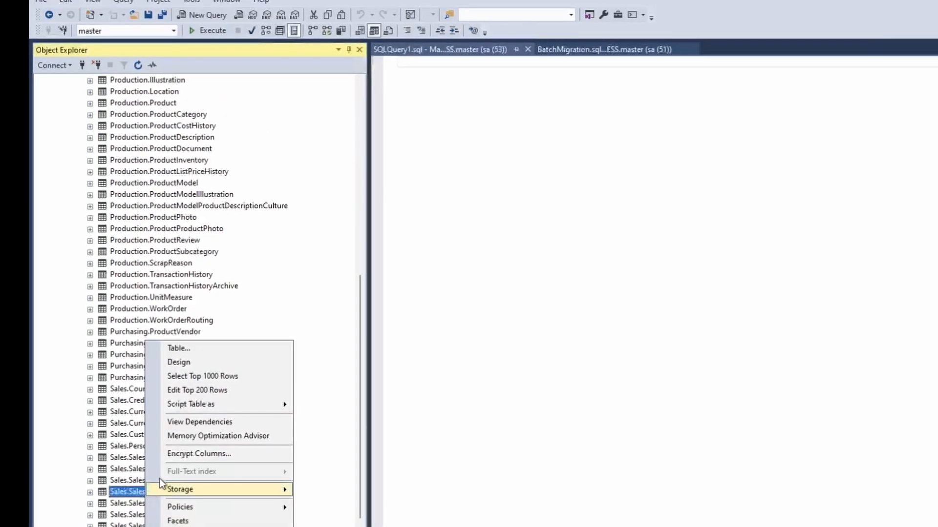
click(238, 376)
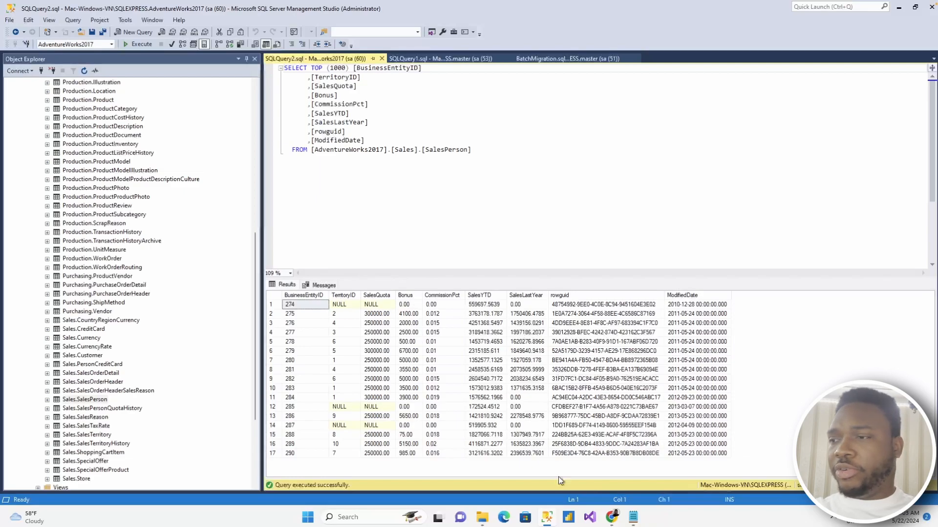
Step: Switch back to the Azure portal and launch Data Factory Studio for youtubeDFtutorial95 from the youtube_tutorial resource group
click(617, 521)
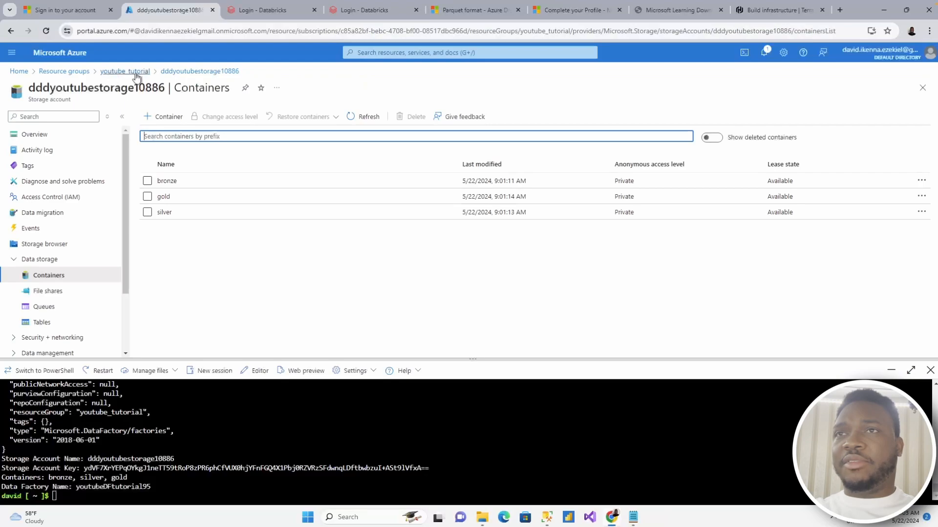
click(137, 72)
click(345, 258)
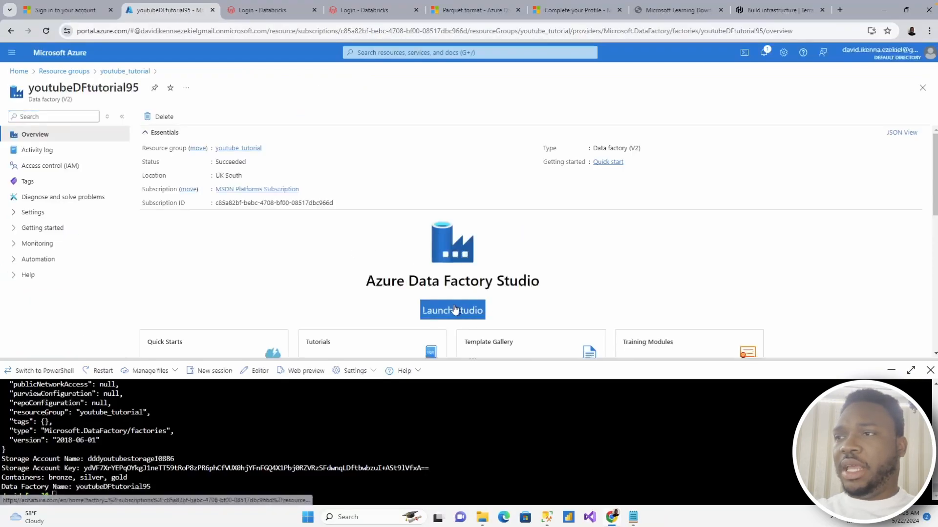
click(454, 310)
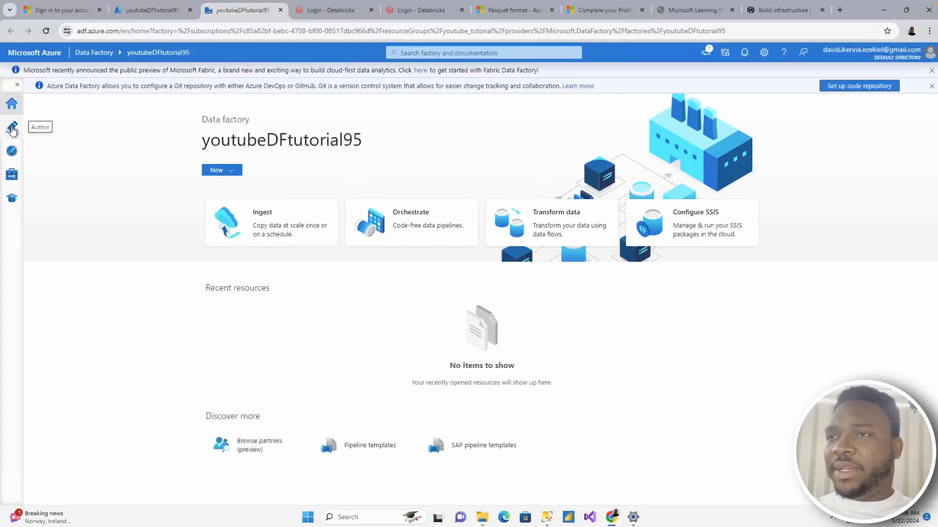
Step: Create a new pipeline in the data factory and name it singleMigration
click(13, 129)
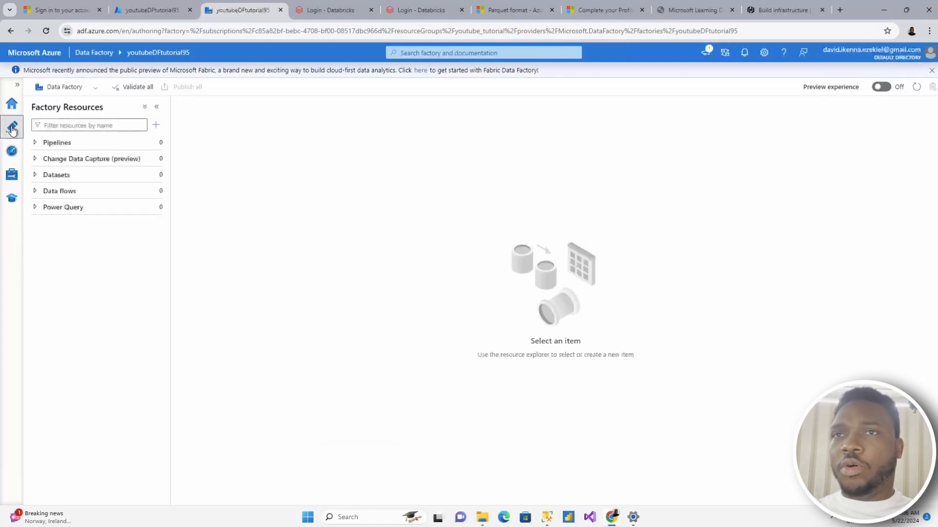
click(156, 125)
mouse_move(216, 141)
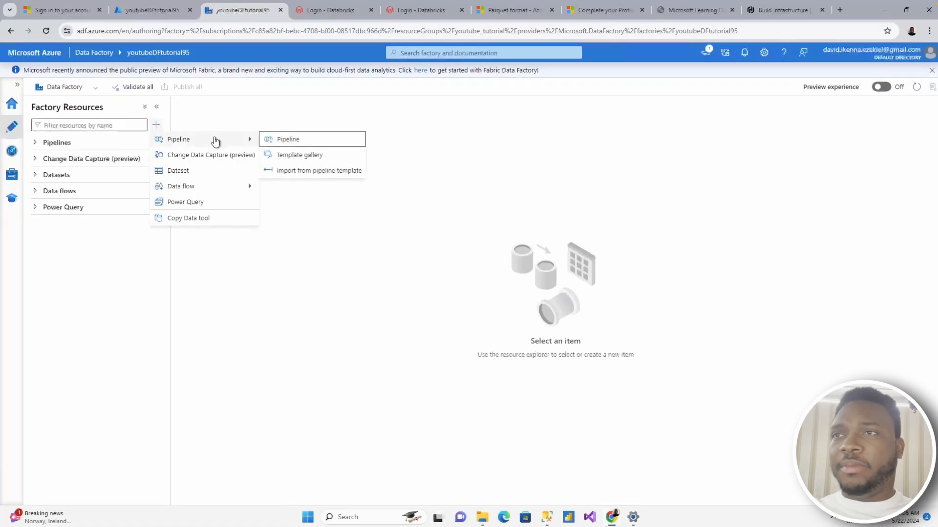
click(289, 139)
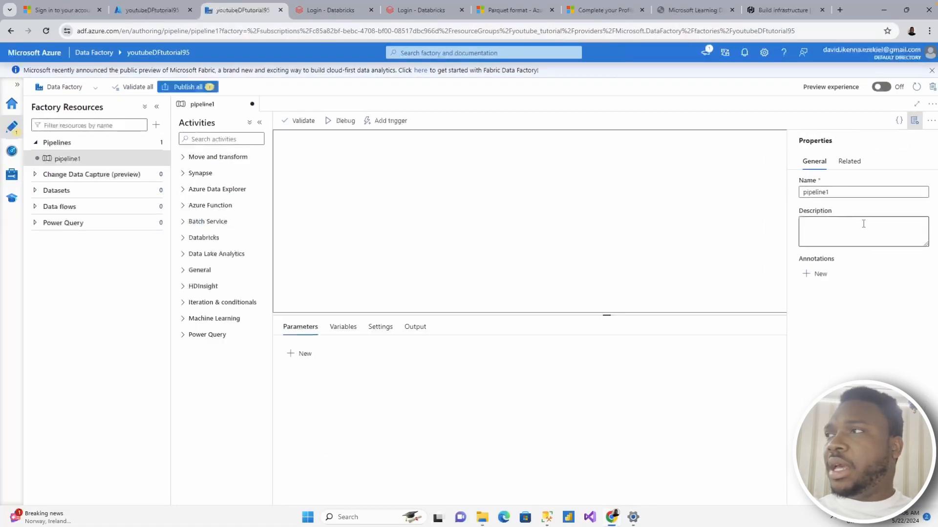
drag(836, 192, 797, 192)
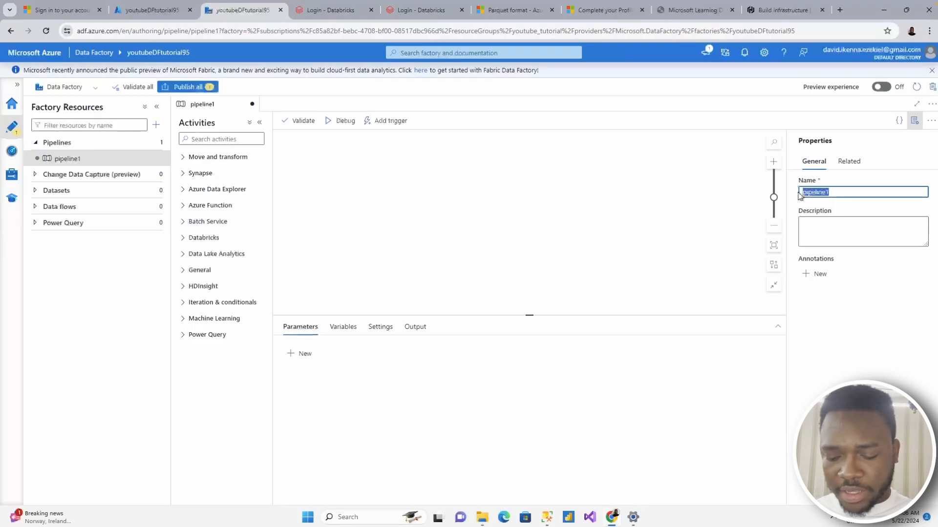
text(singleMigration)
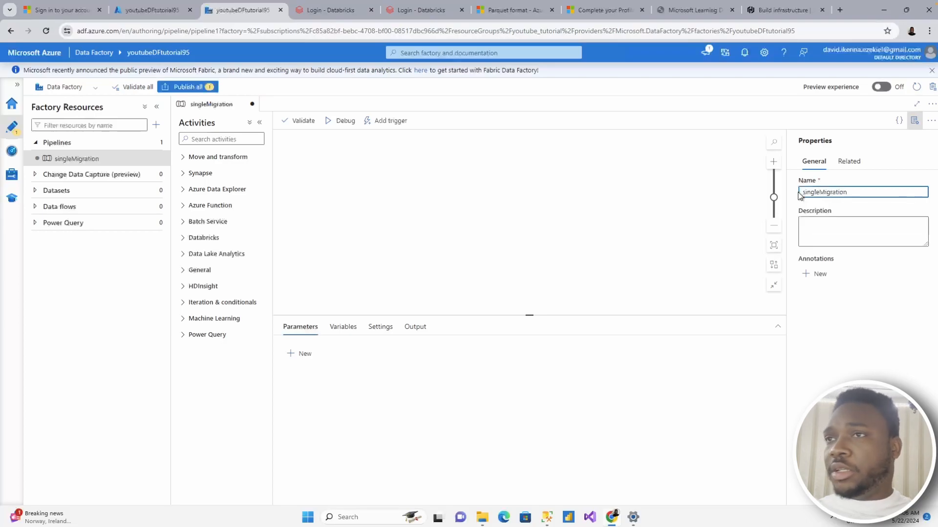
click(336, 198)
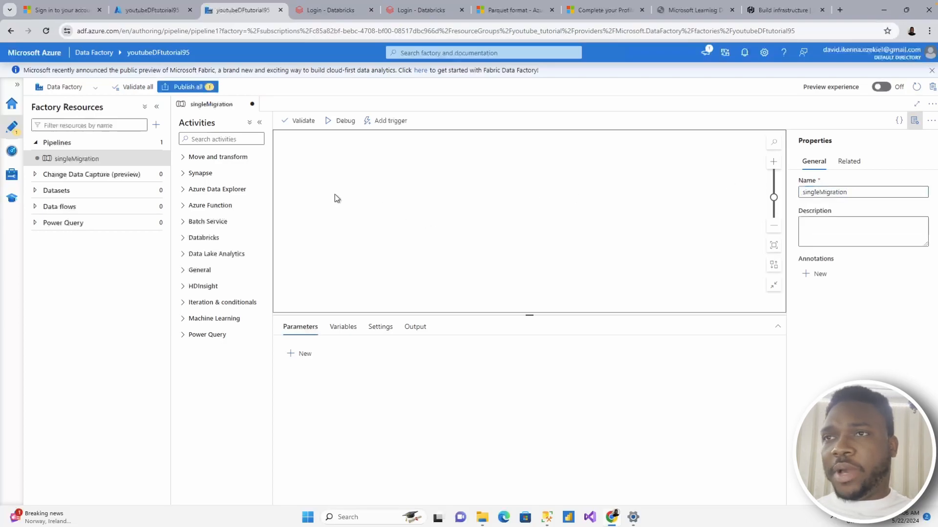
Step: Add a Copy data activity to the singleMigration pipeline and name it Copy SQL Table
click(230, 158)
drag(217, 177, 453, 221)
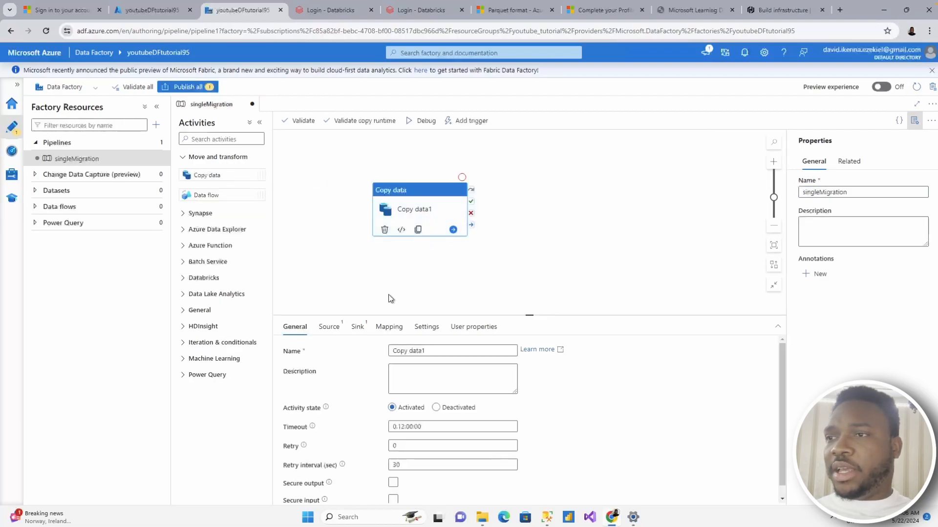
drag(433, 352, 405, 350)
text(SQL Table)
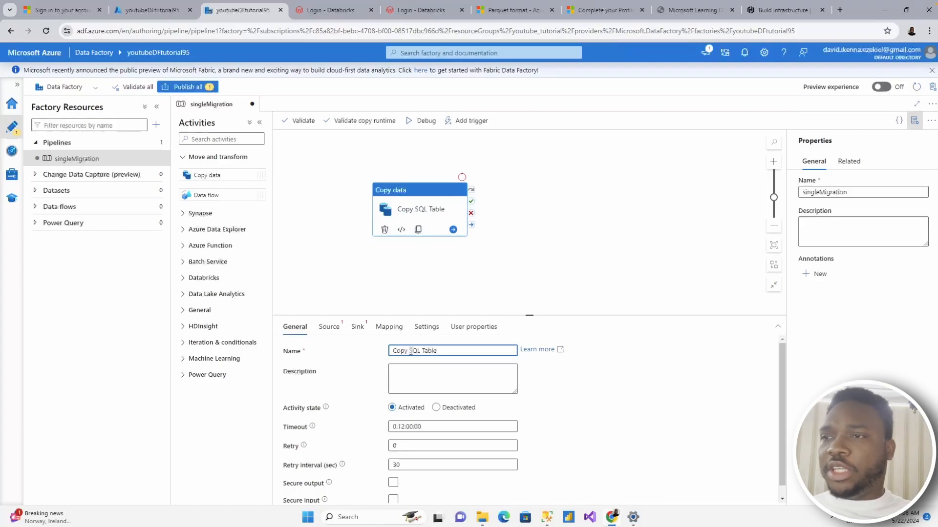
scroll(439, 411, down, 1)
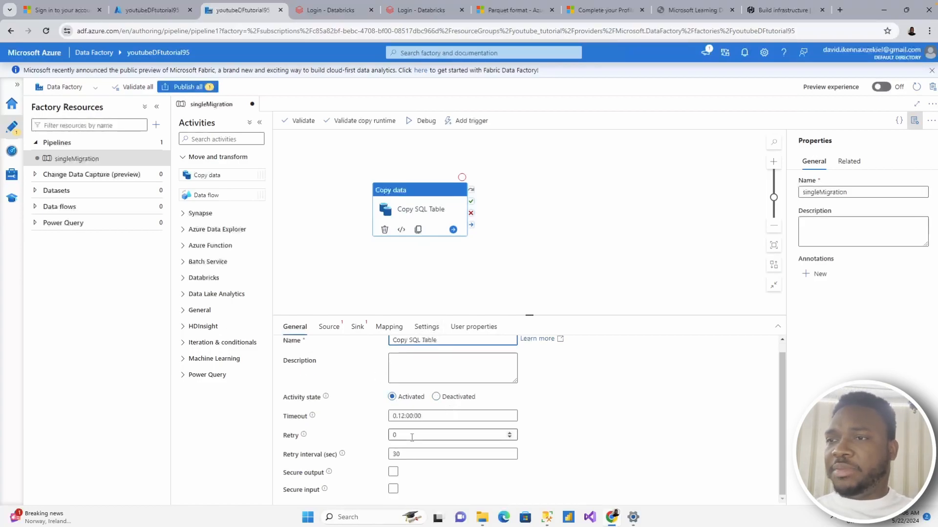
Step: Start a new source dataset for the Copy SQL Table activity, using SQL server as the data store
click(327, 329)
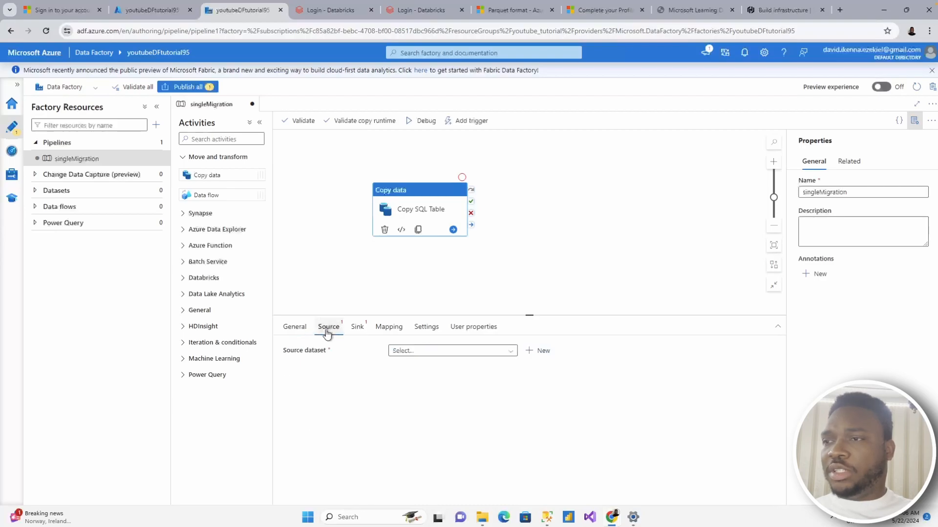
click(542, 352)
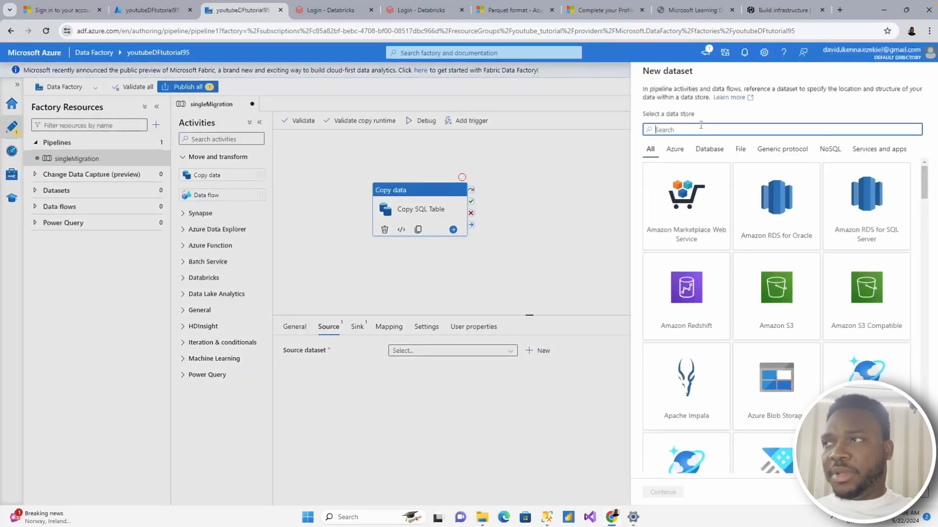
text(sql)
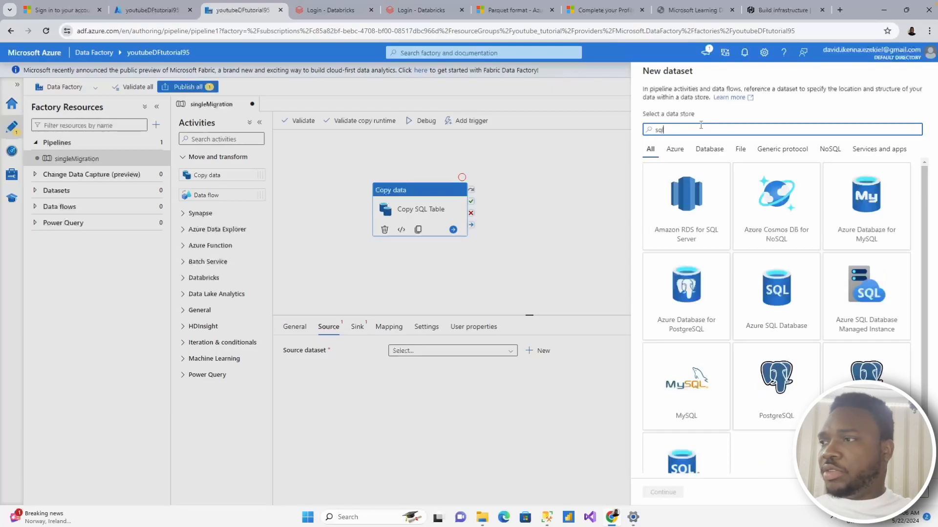
scroll(711, 317, down, 1)
click(693, 440)
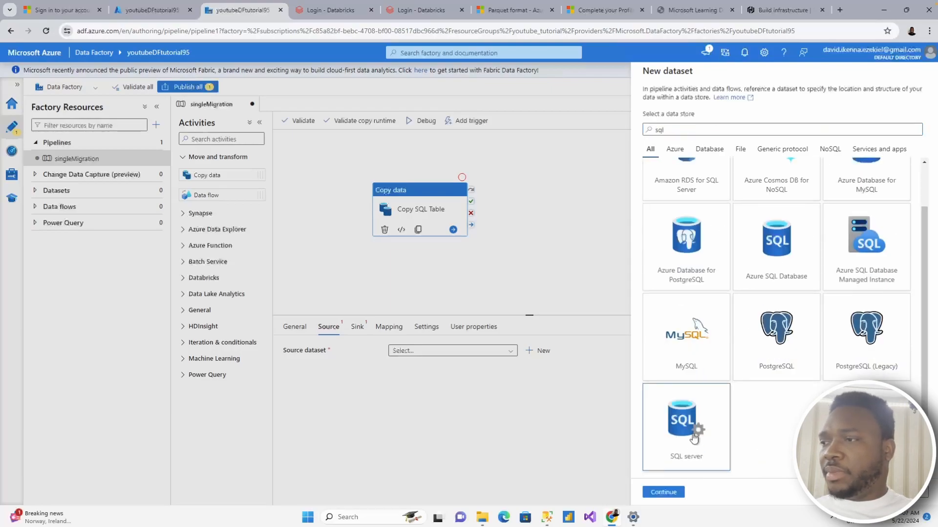
click(682, 494)
Step: Name the new SQL Server source dataset singleMigration
click(706, 101)
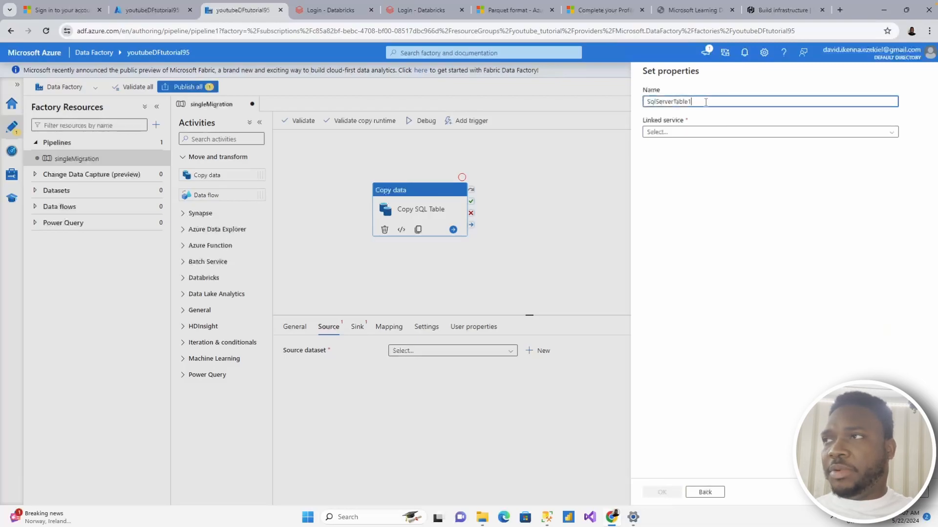
drag(706, 101, 642, 101)
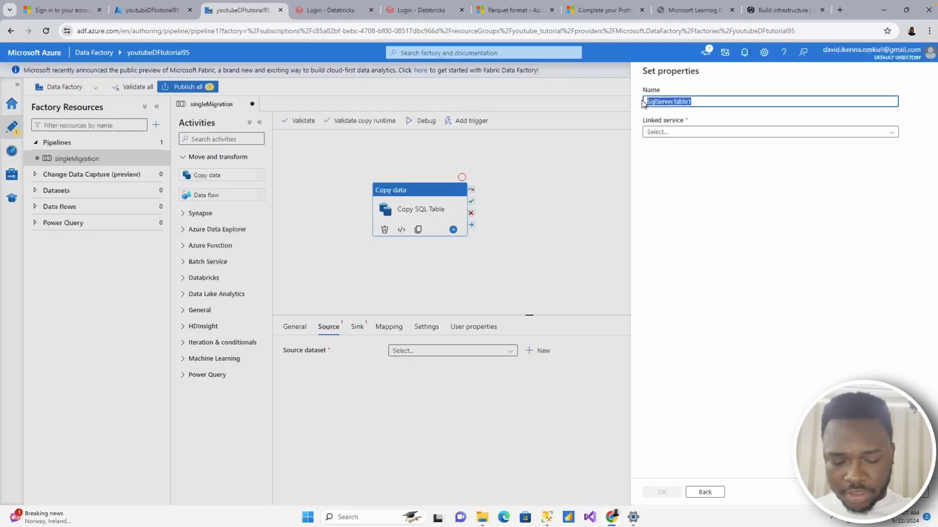
text(singleMigration)
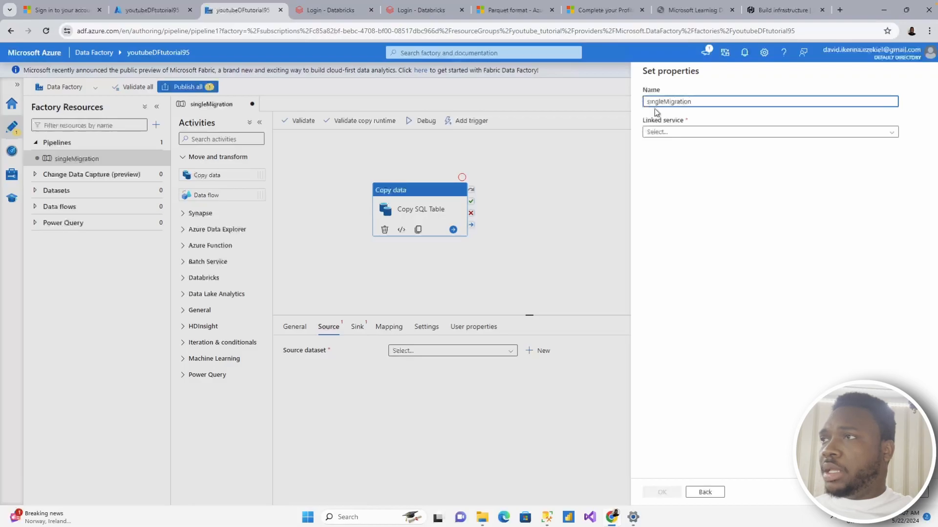
Step: Start a new linked service for the dataset and name it ConnecttoSQL
click(752, 130)
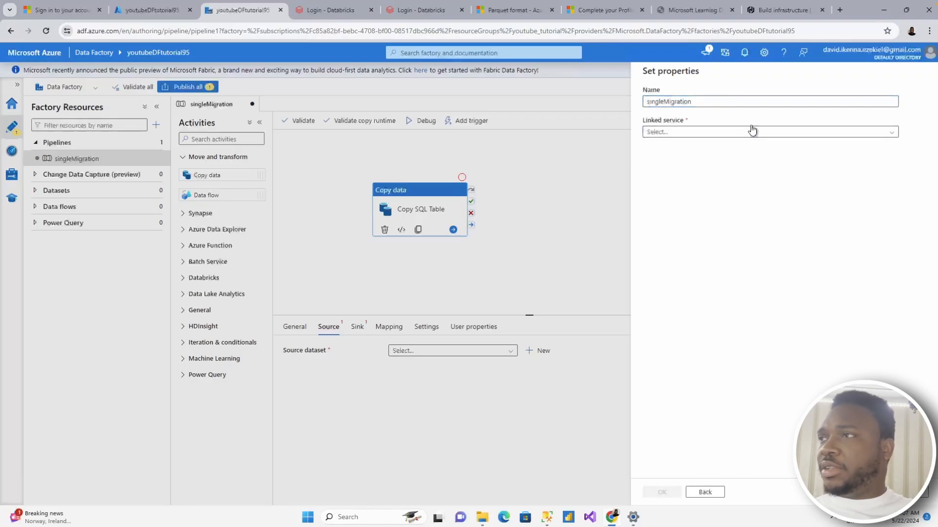
click(755, 136)
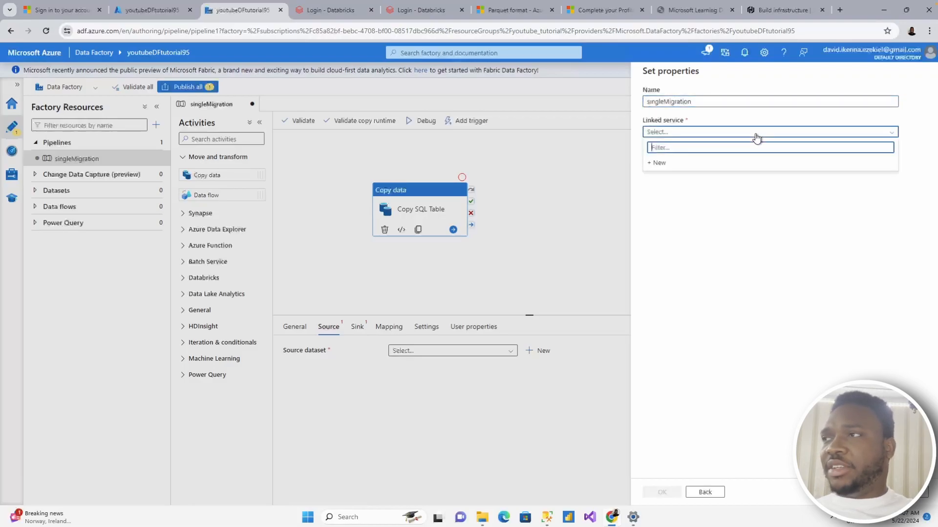
click(704, 165)
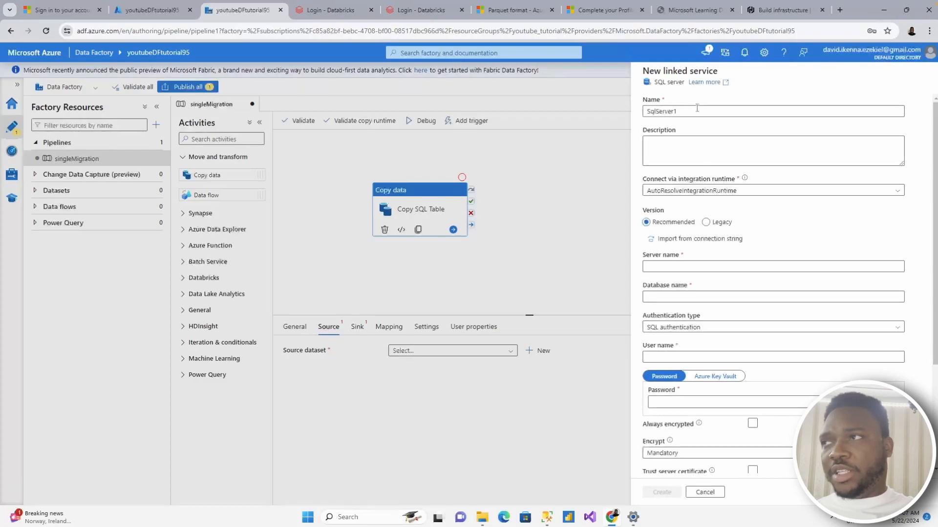
drag(693, 110, 647, 109)
text(Sq)
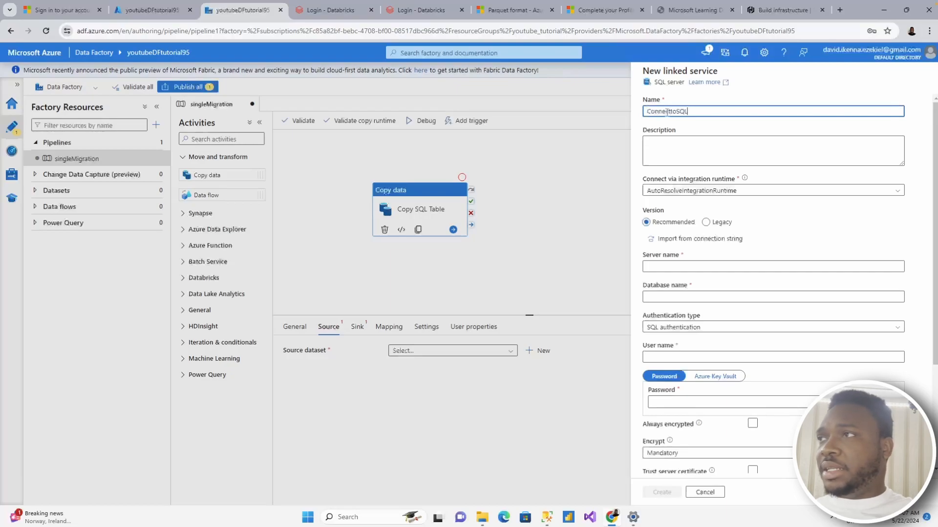
Step: Create a new self-hosted integration runtime named SHIR for the linked service
click(778, 192)
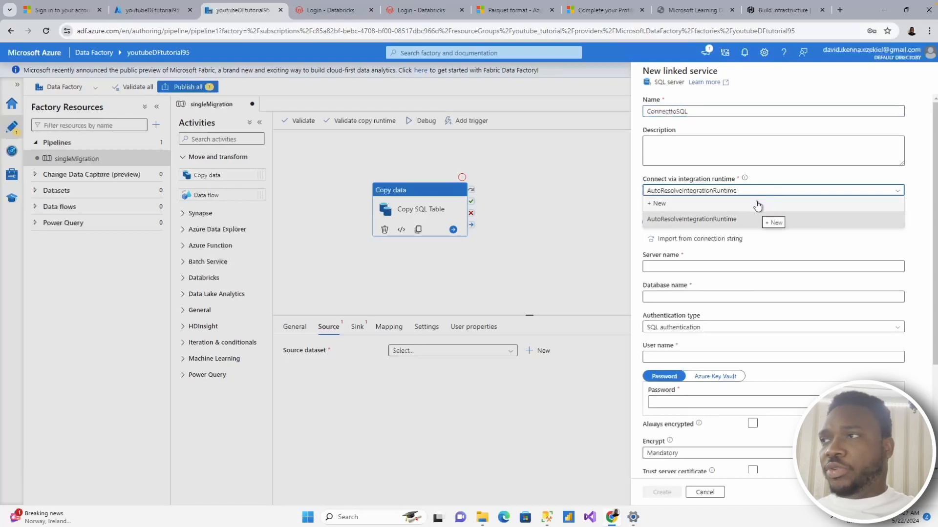
click(757, 204)
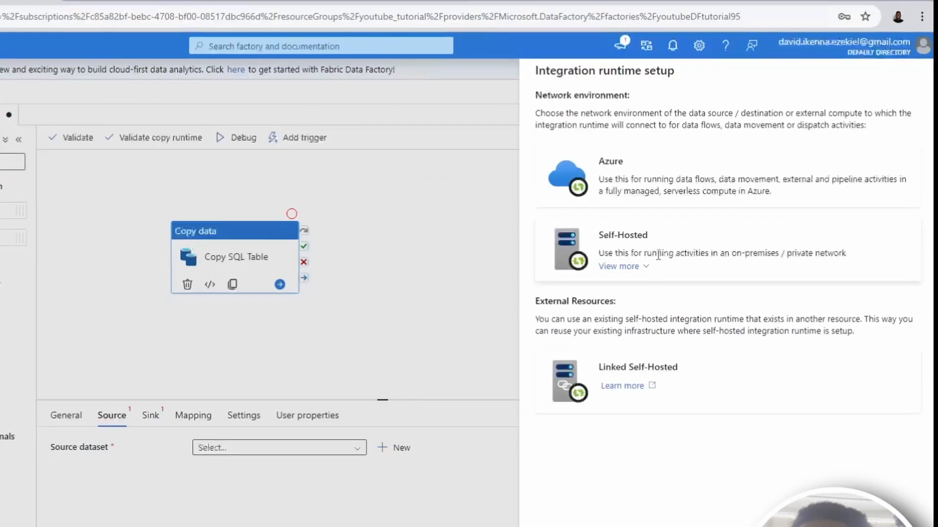
click(733, 215)
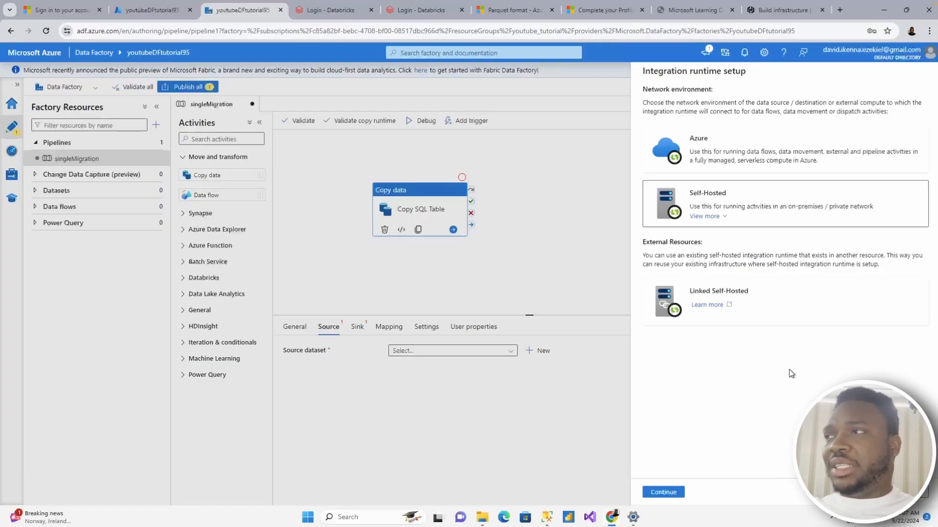
click(663, 492)
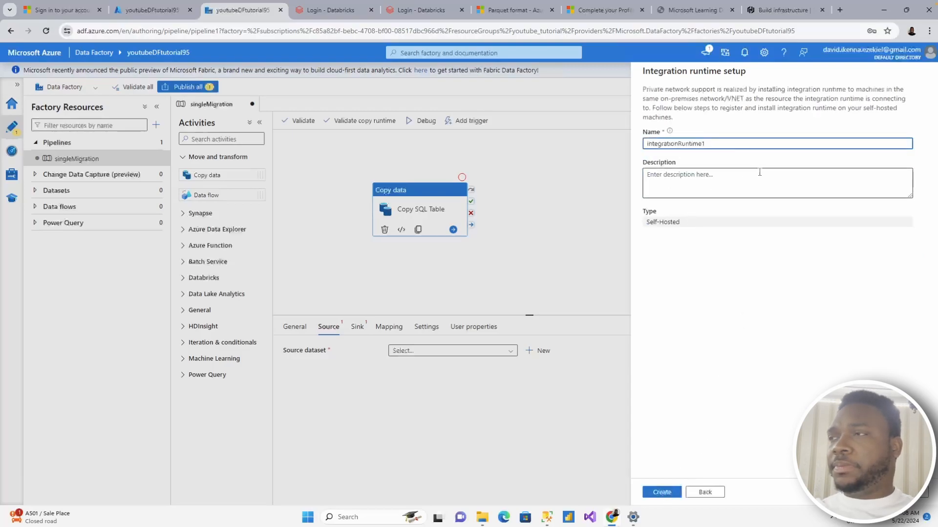
drag(714, 140, 647, 146)
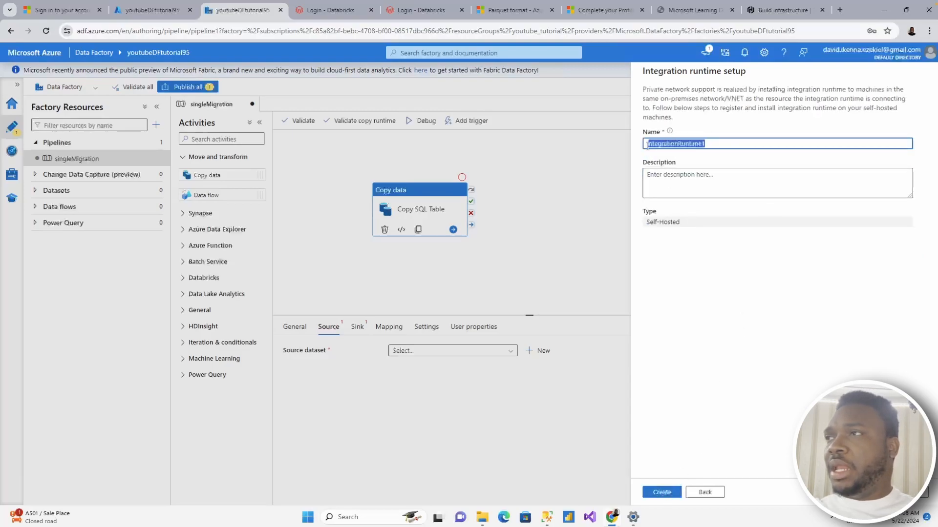
text(SHIR)
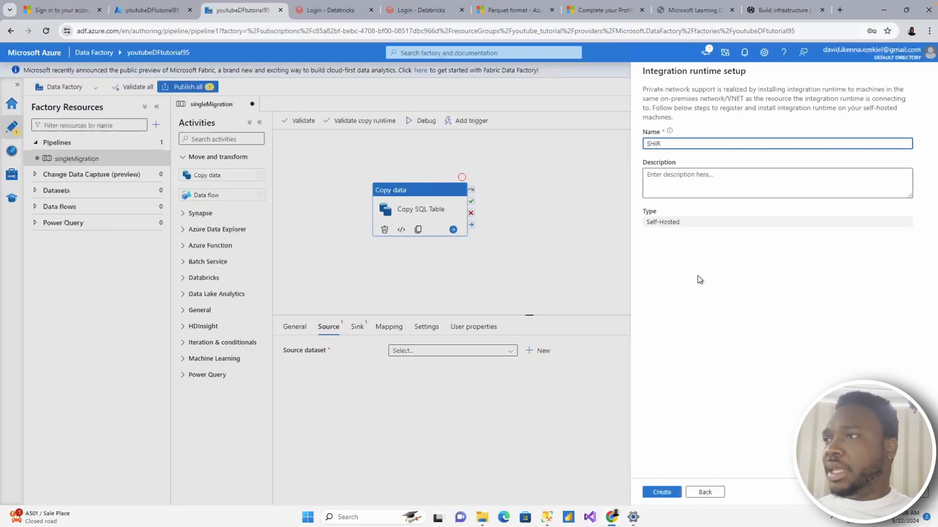
click(657, 493)
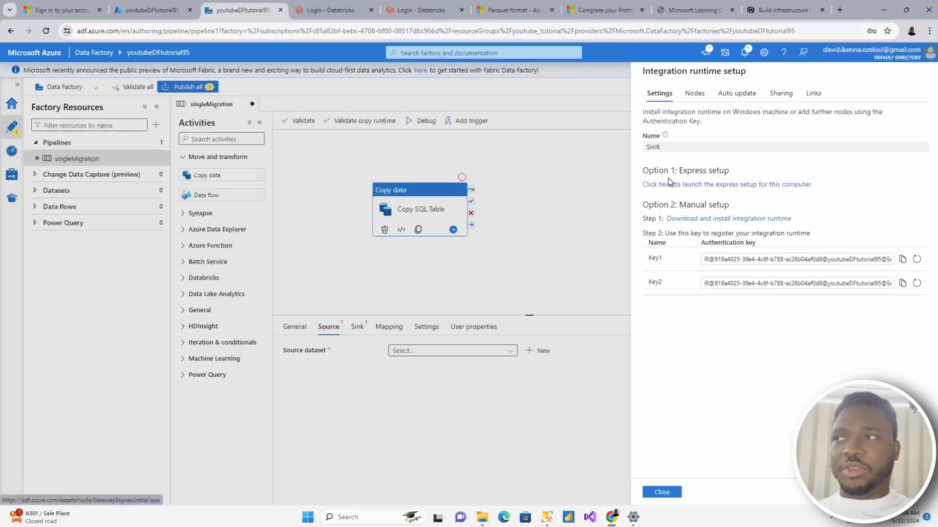
Step: Install SHIR on this computer through the downloaded express setup and refresh the runtime's status in the linked service
click(694, 185)
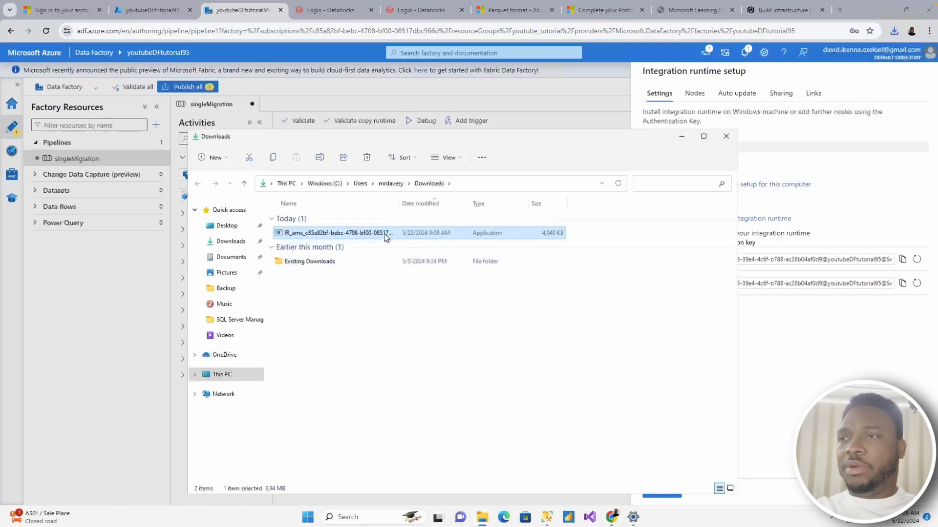
double_click(383, 234)
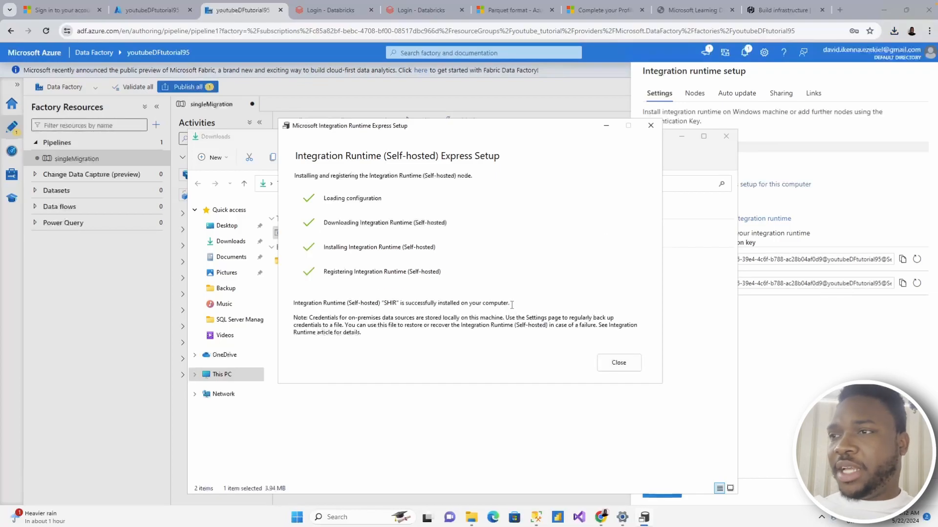
click(632, 361)
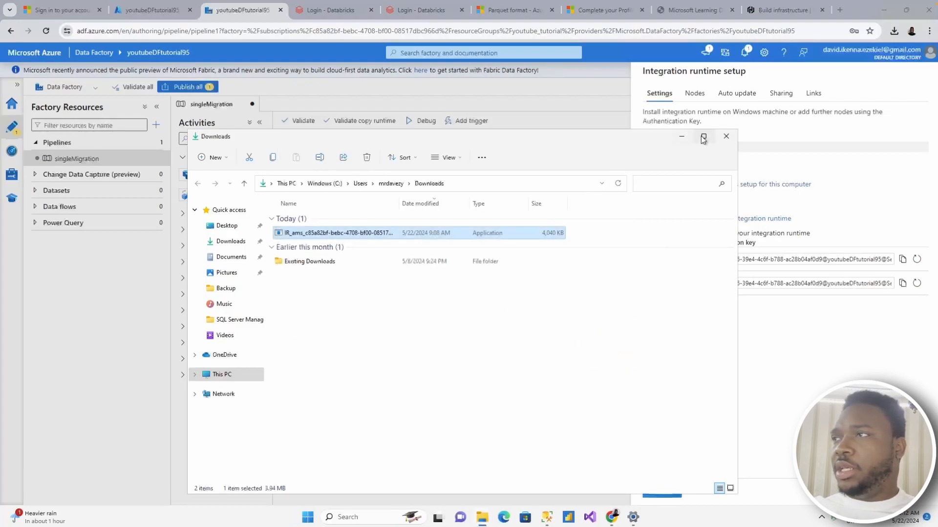
click(682, 139)
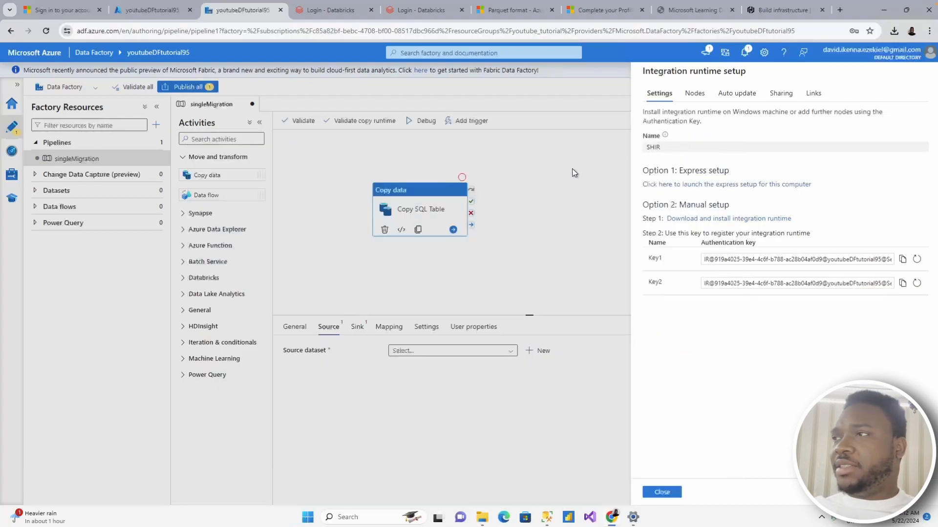
click(662, 492)
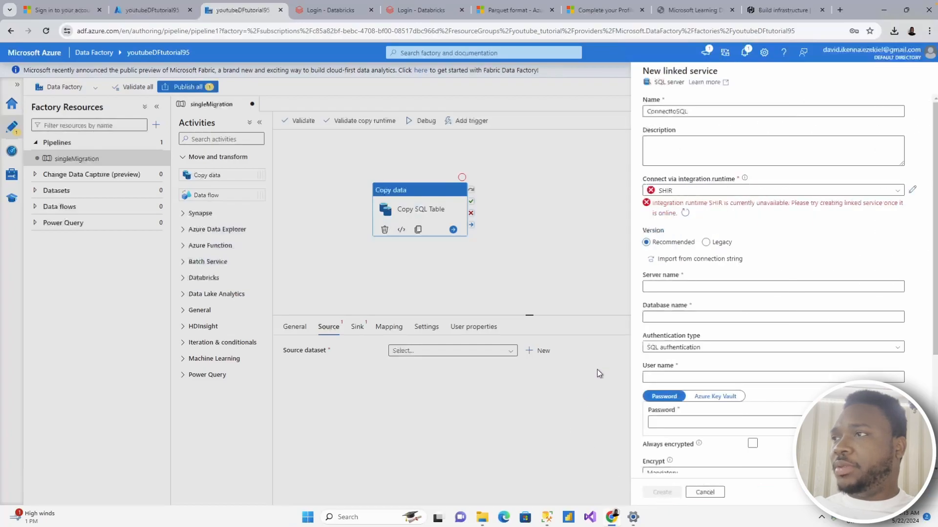
click(687, 214)
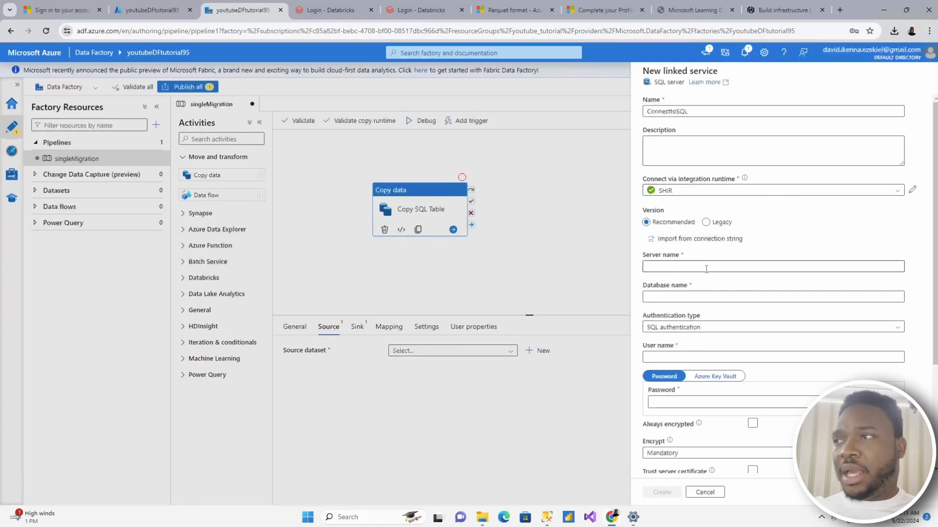
Step: Get the server name from SQL Server Management Studio's connection dialog and enter Mac-Windows-VN\SQLEXPRESS as the linked service's server name in Data Factory
click(547, 517)
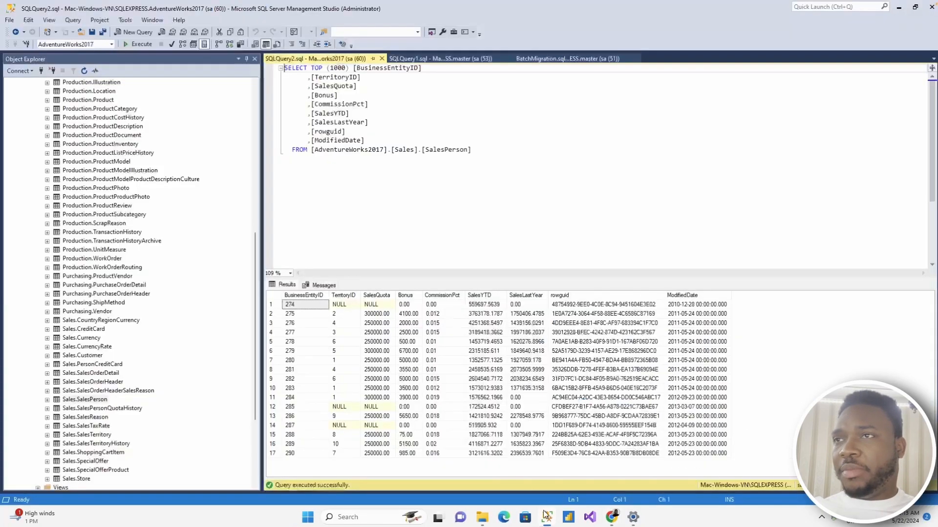
click(41, 71)
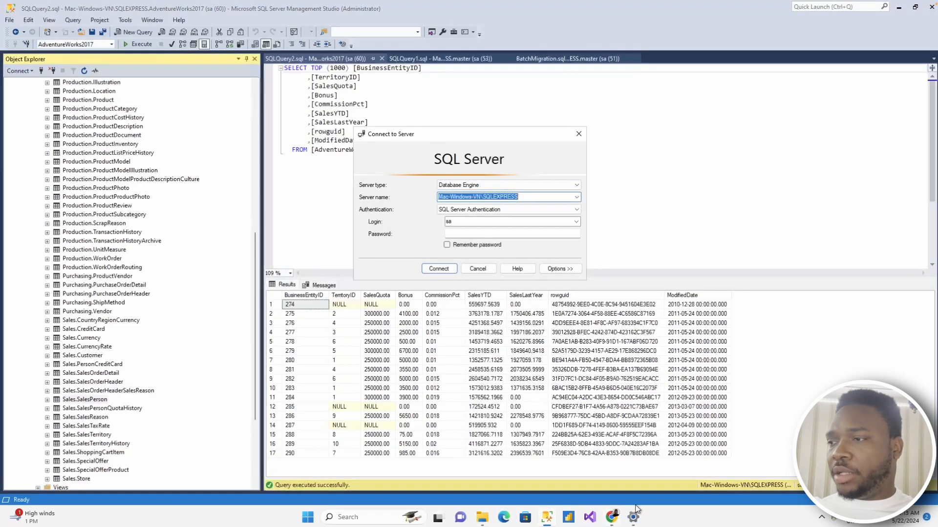
click(648, 487)
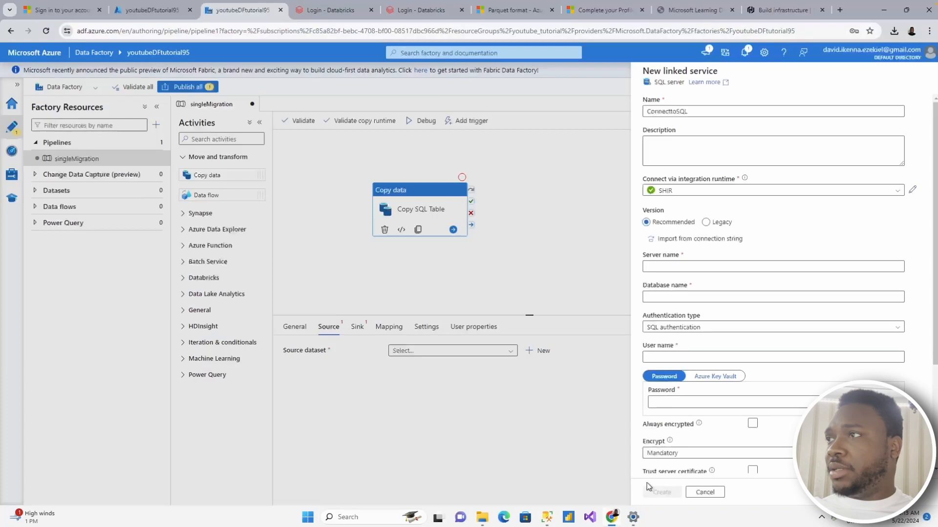
click(690, 268)
text(Mac-Windows-VN\SQLEXPRESS)
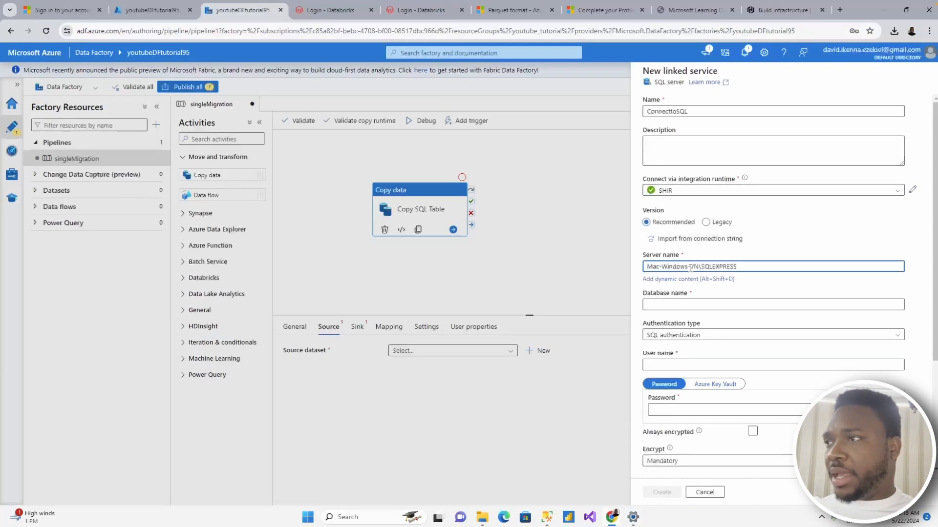
Step: Copy the AdventureWorks2017 database name from the object tree in SQL Server Management Studio, leaving the database's name as it is
click(695, 304)
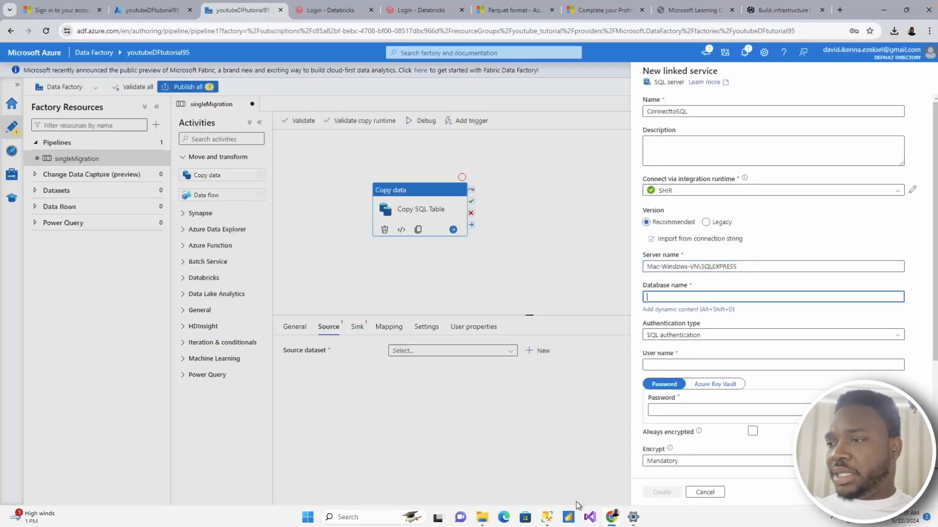
click(546, 517)
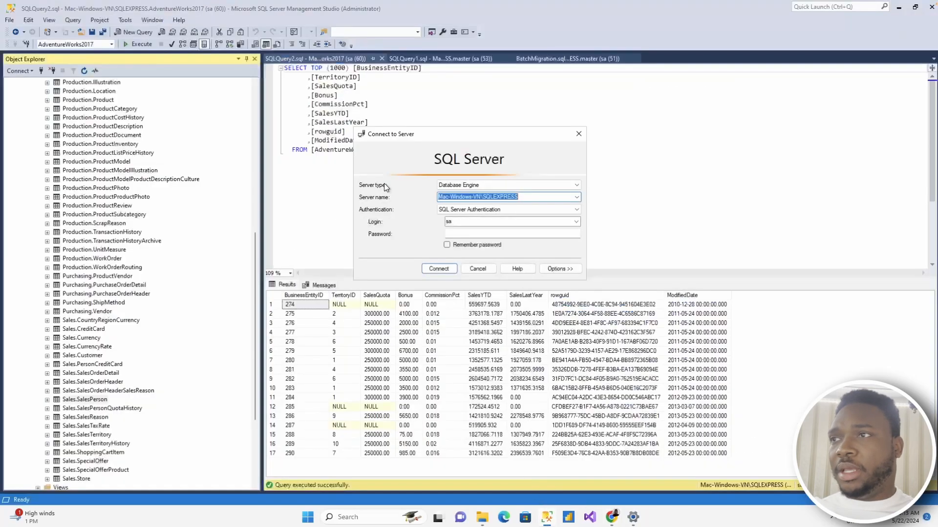
click(475, 268)
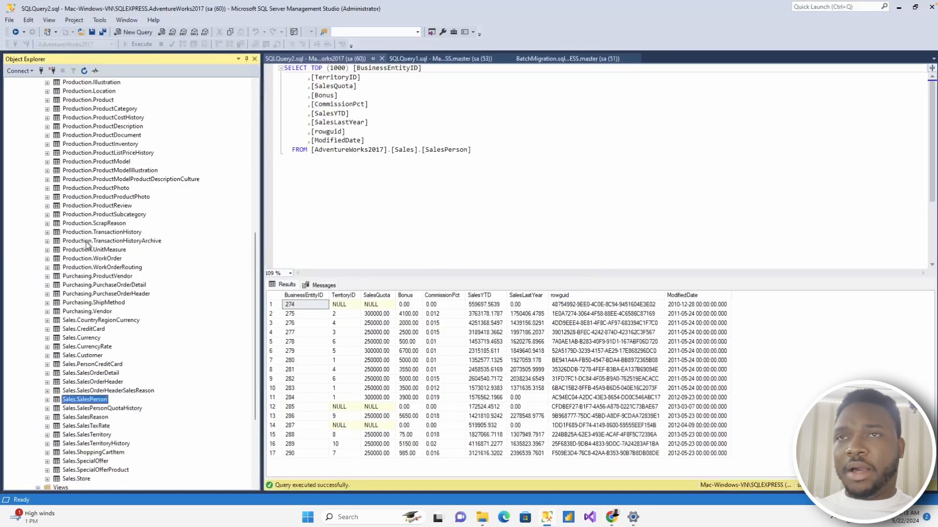
scroll(98, 218, up, 10)
double_click(88, 120)
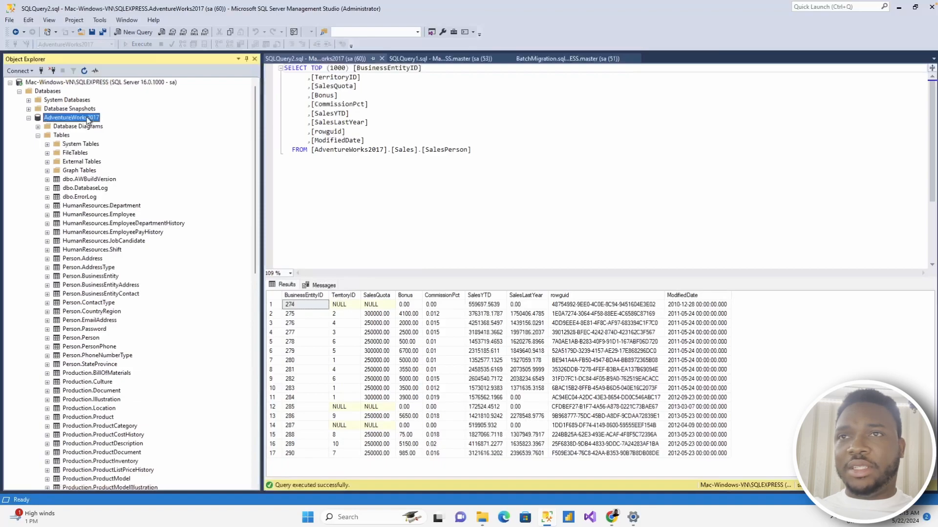
double_click(88, 119)
double_click(91, 84)
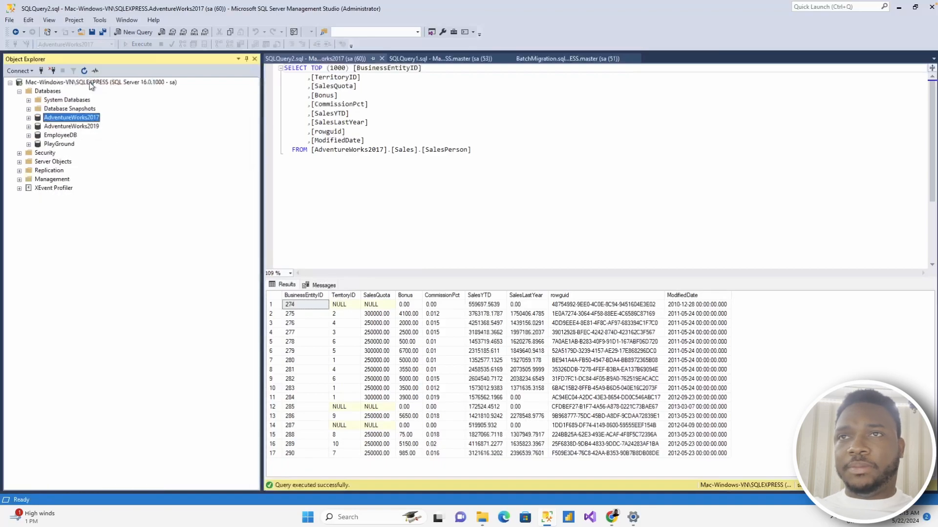
double_click(87, 119)
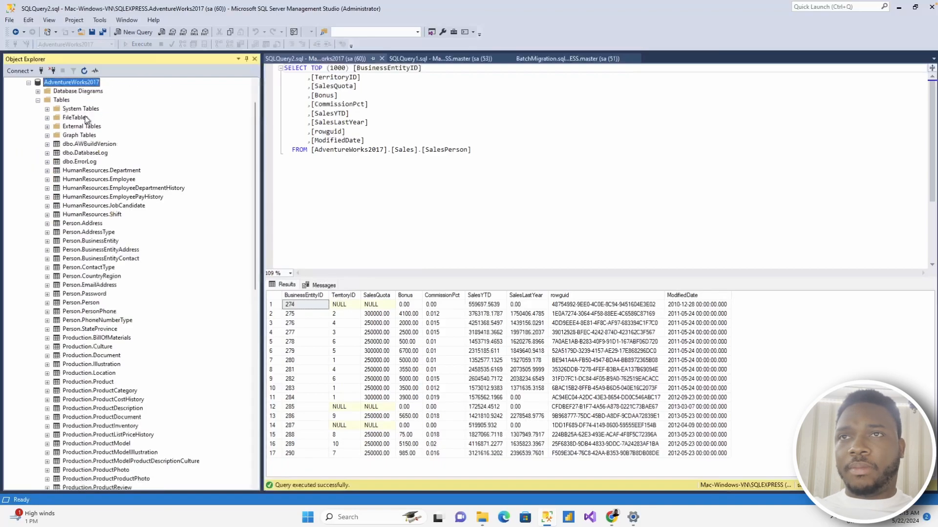
right_click(85, 82)
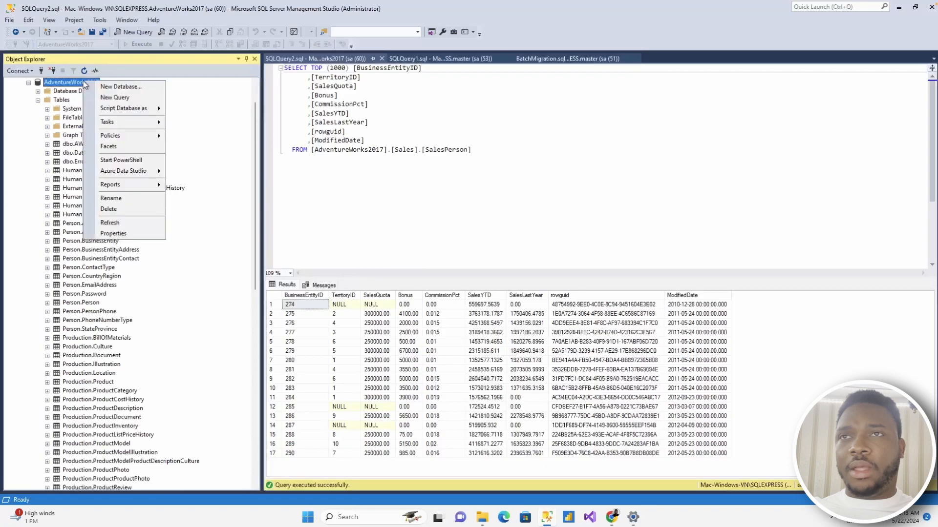
click(130, 199)
key(ctrl+c)
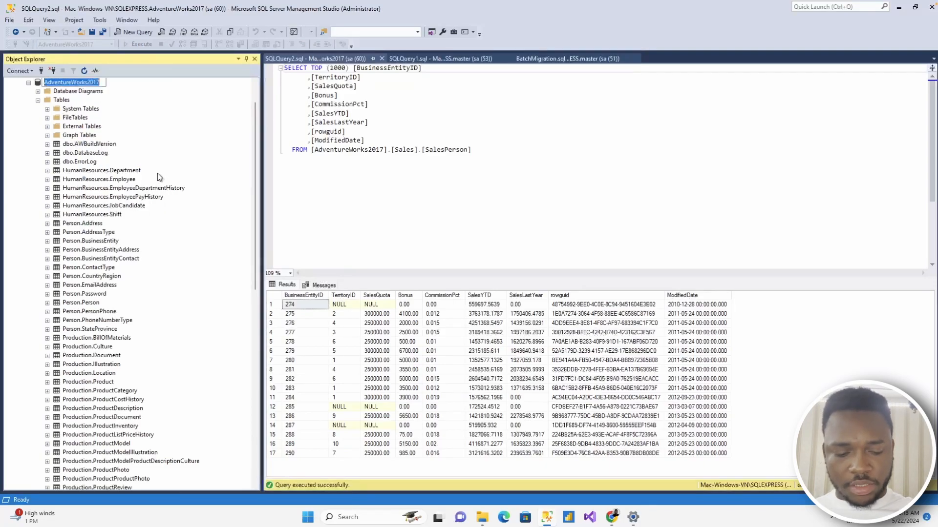
key(Escape)
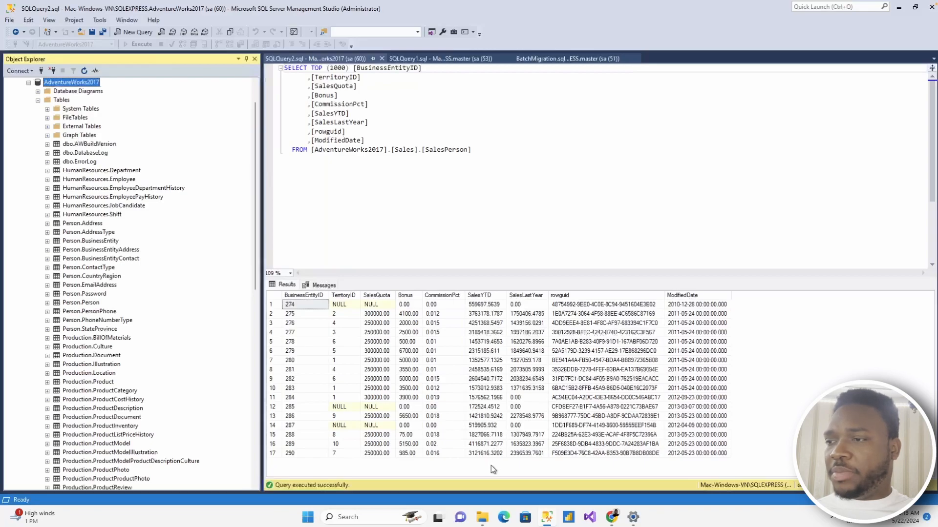
Step: Back in Data Factory, set the linked service's database name to AdventureWorks2017 and its user name to sa, and enter the account password
click(613, 517)
click(687, 298)
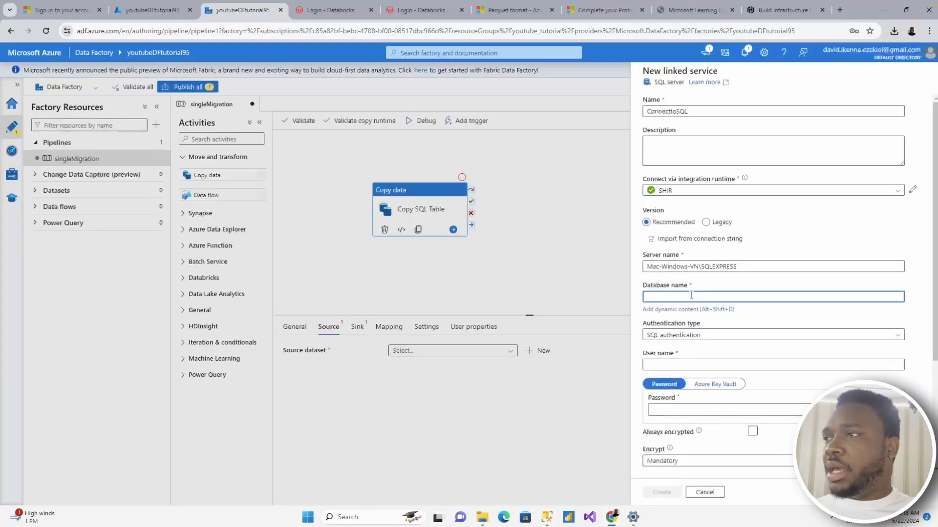
key(ctrl+v)
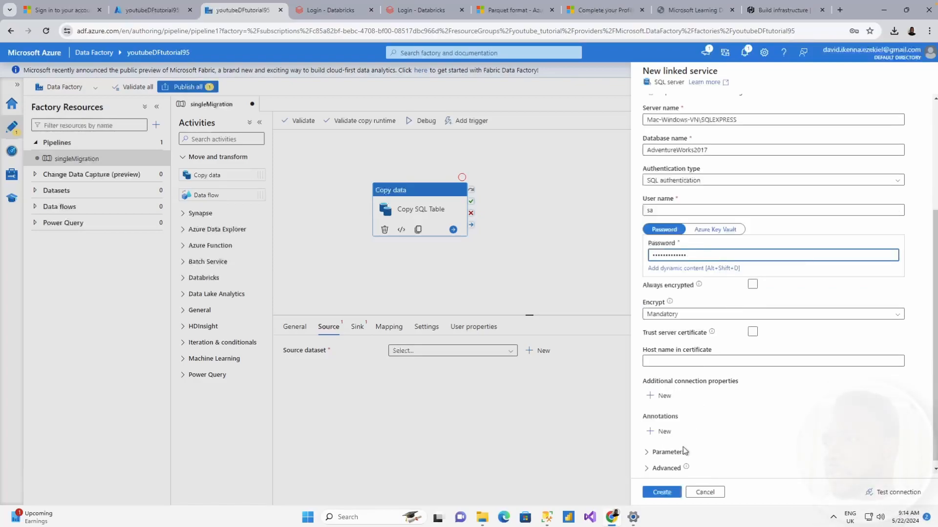
Step: Test the ConnecttoSQL linked service's connection and create the linked service
click(892, 494)
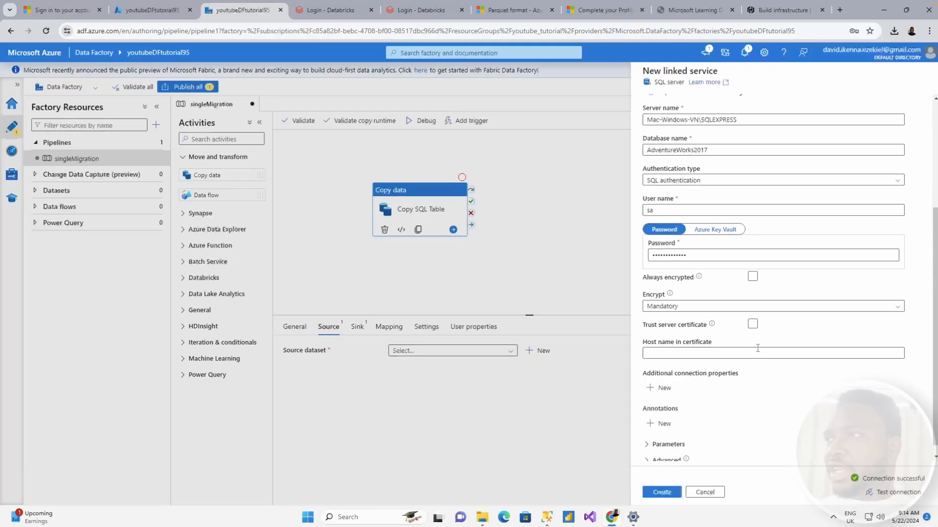
scroll(757, 189, up, 3)
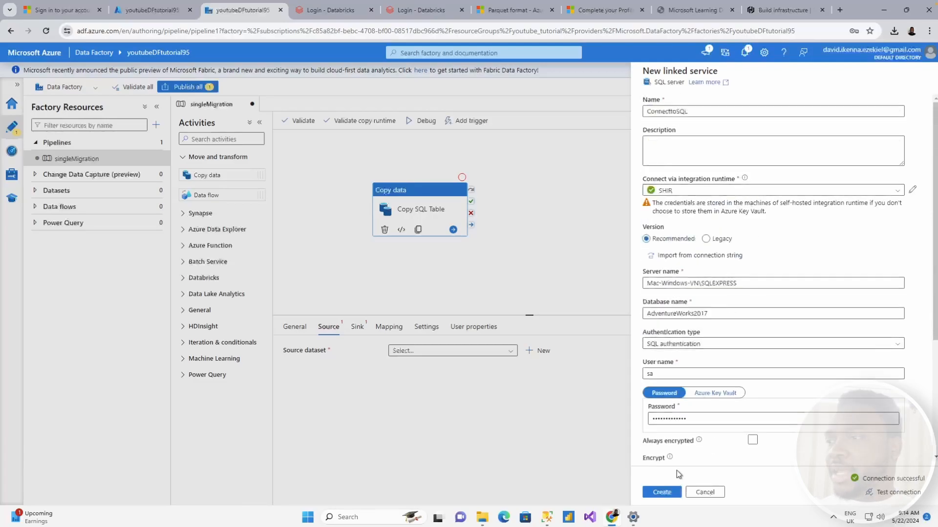
click(661, 493)
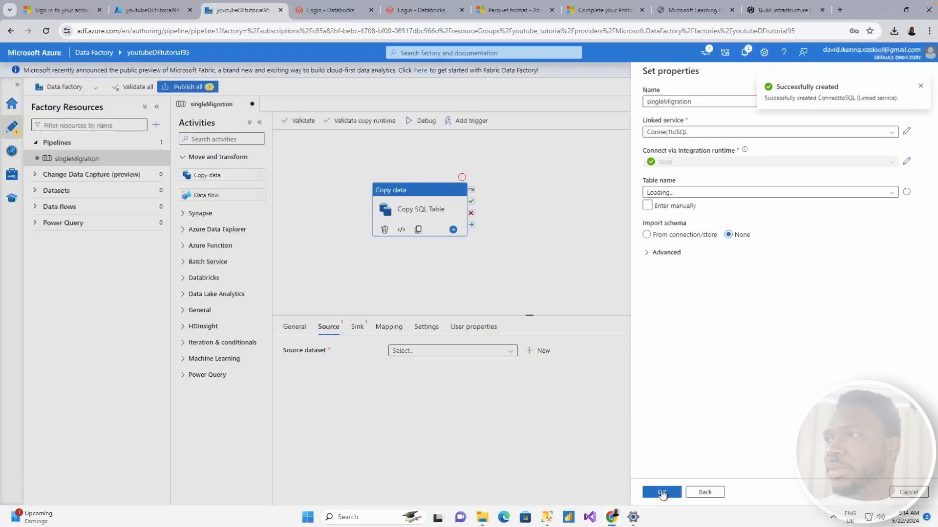
Step: Browse the dataset's available tables and check the source table's name against the query in SQL Server Management Studio
click(888, 193)
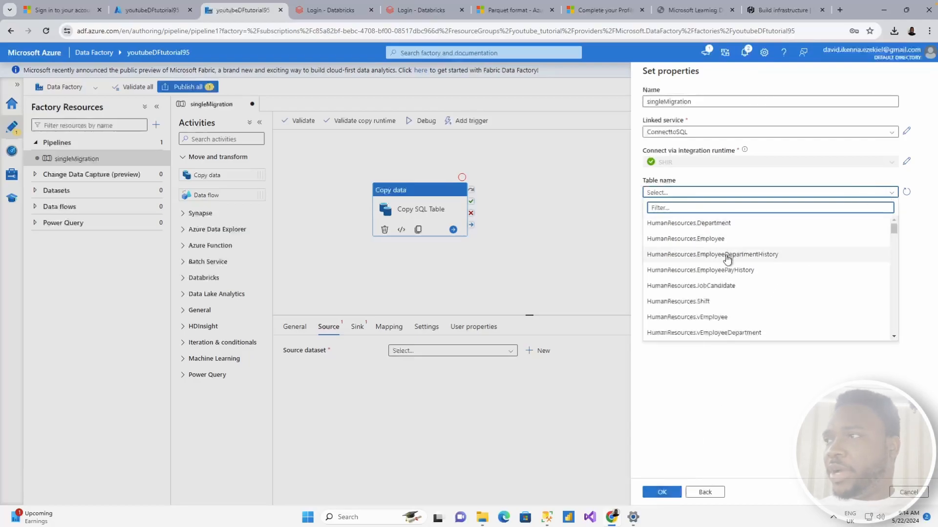
scroll(740, 293, down, 10)
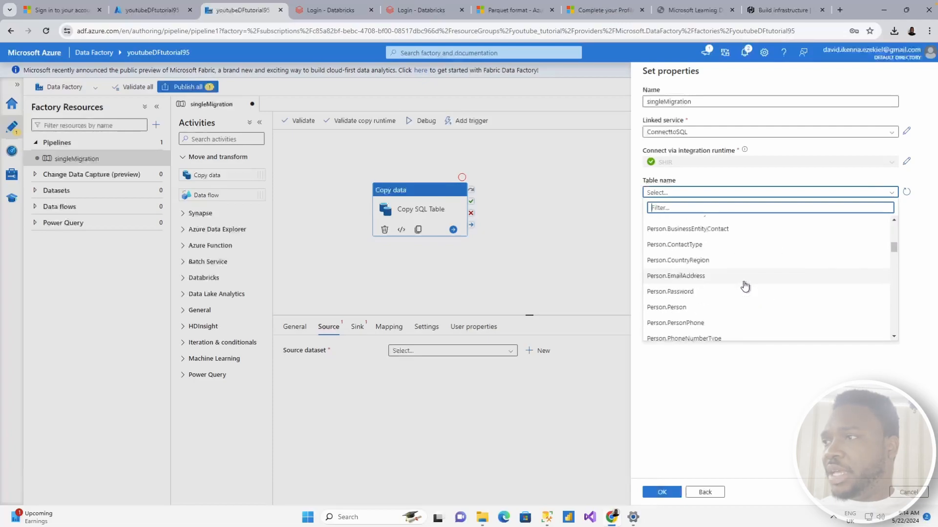
scroll(744, 288, down, 15)
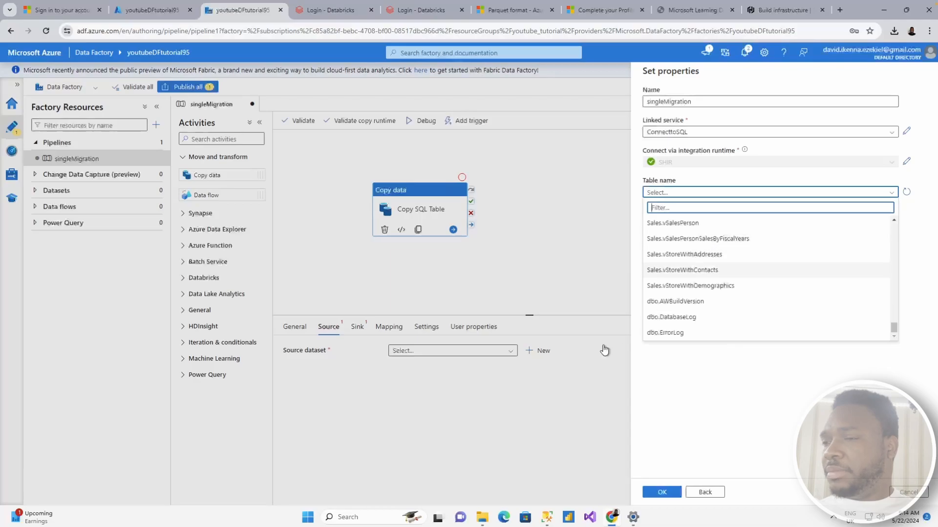
click(547, 517)
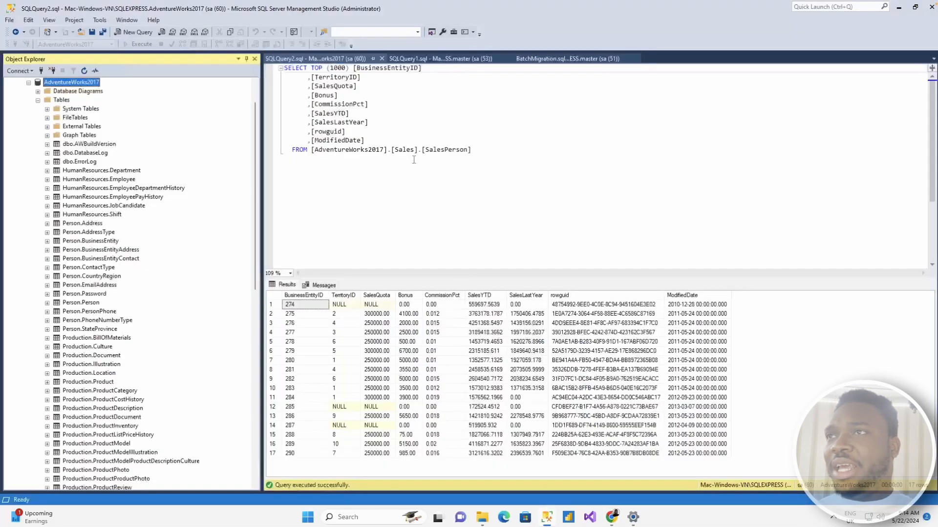
click(514, 148)
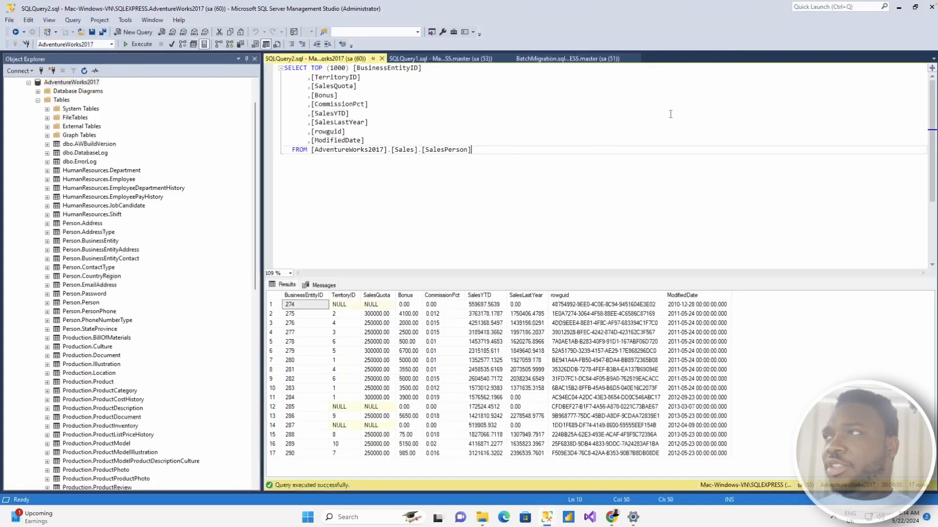
click(898, 9)
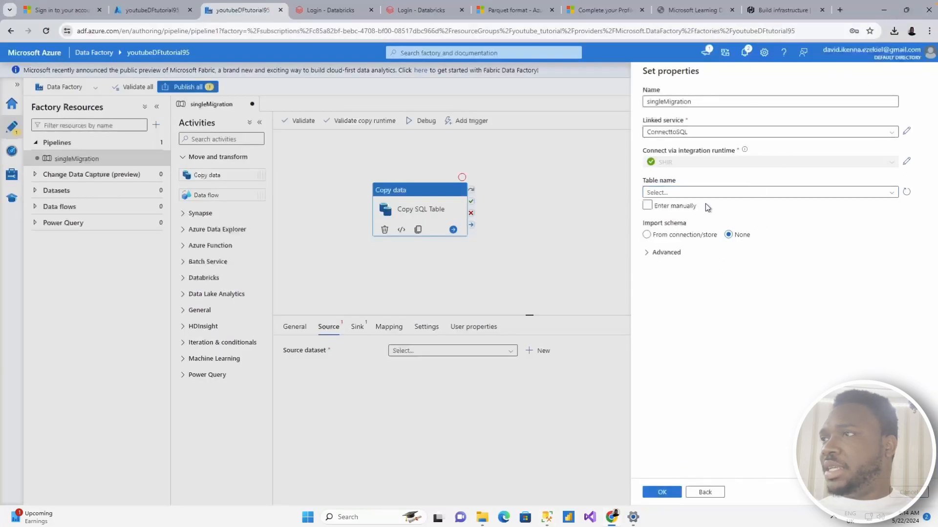
Step: Choose Sales.SalesPerson as the source dataset's table and confirm the dataset properties
click(728, 193)
scroll(705, 318, down, 10)
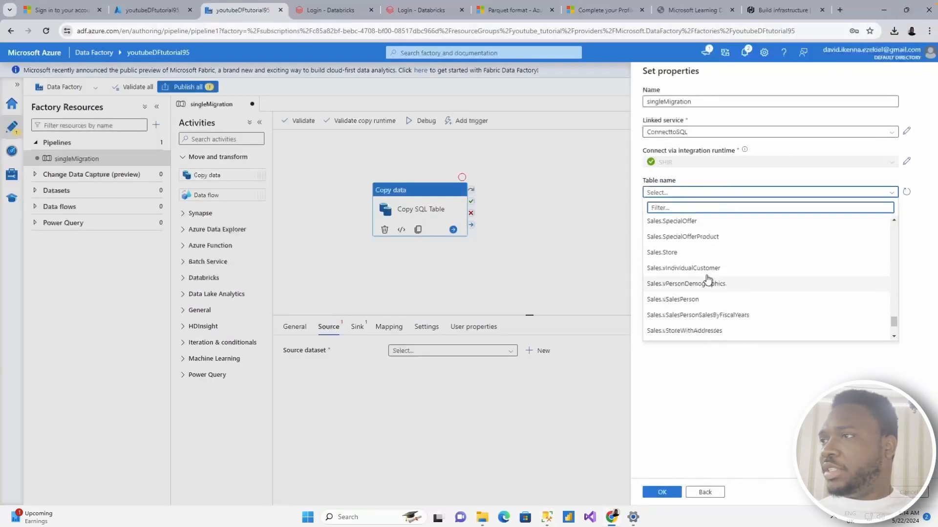
scroll(711, 293, up, 4)
scroll(743, 255, up, 3)
scroll(743, 259, down, 3)
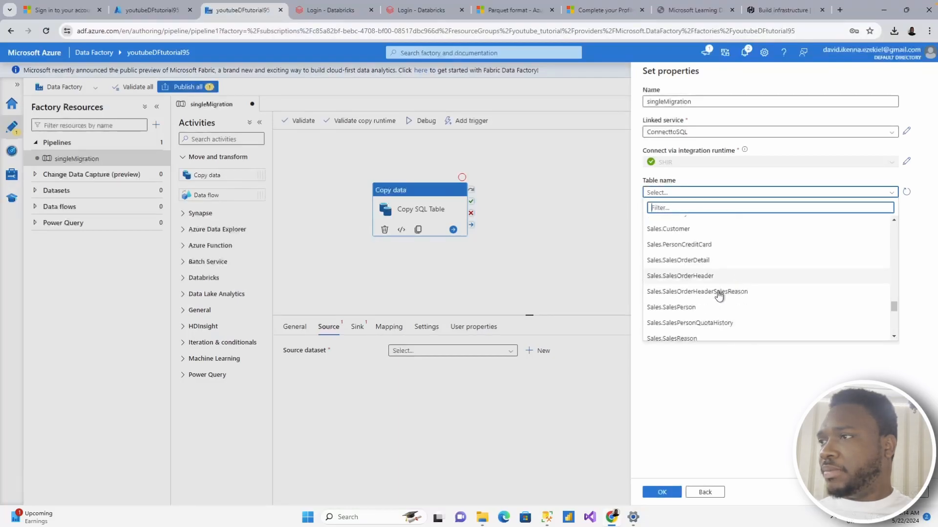
click(712, 307)
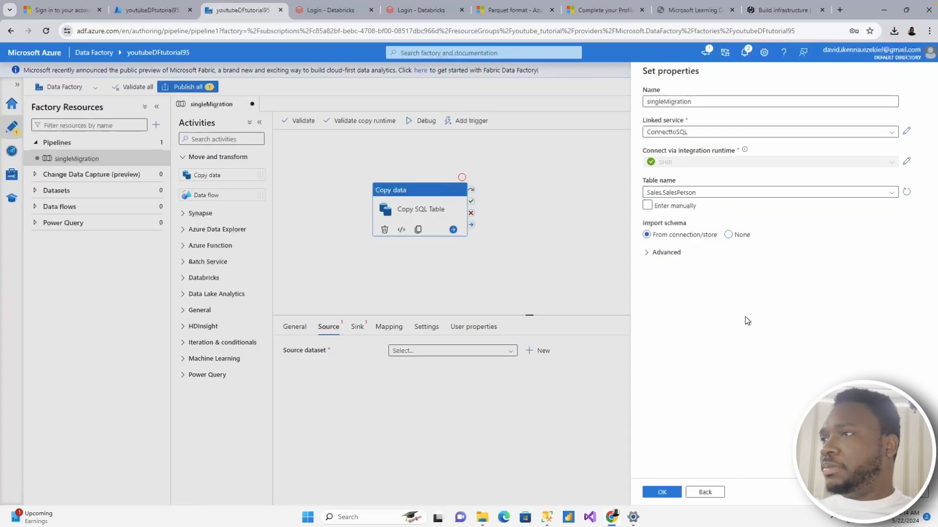
click(662, 493)
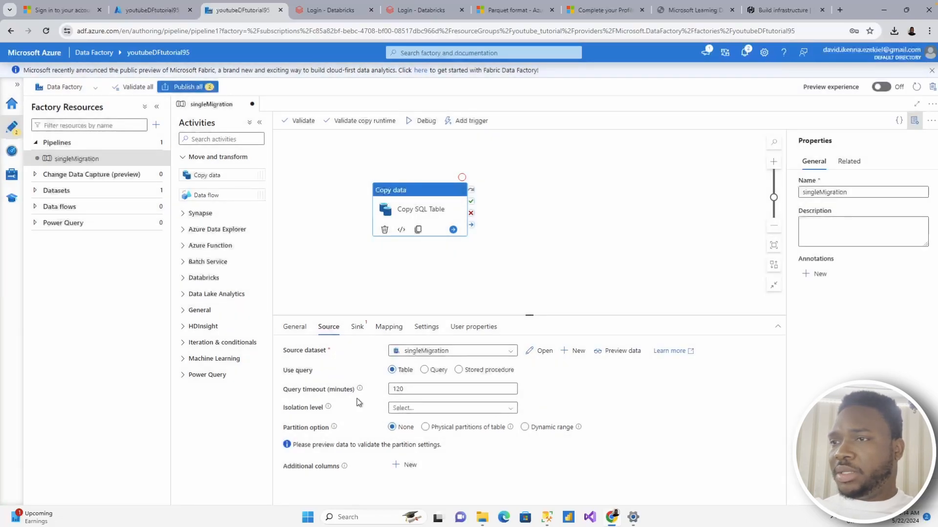
Step: Start a new sink dataset for the copy activity on Azure Data Lake Storage Gen2 in Parquet format
click(357, 326)
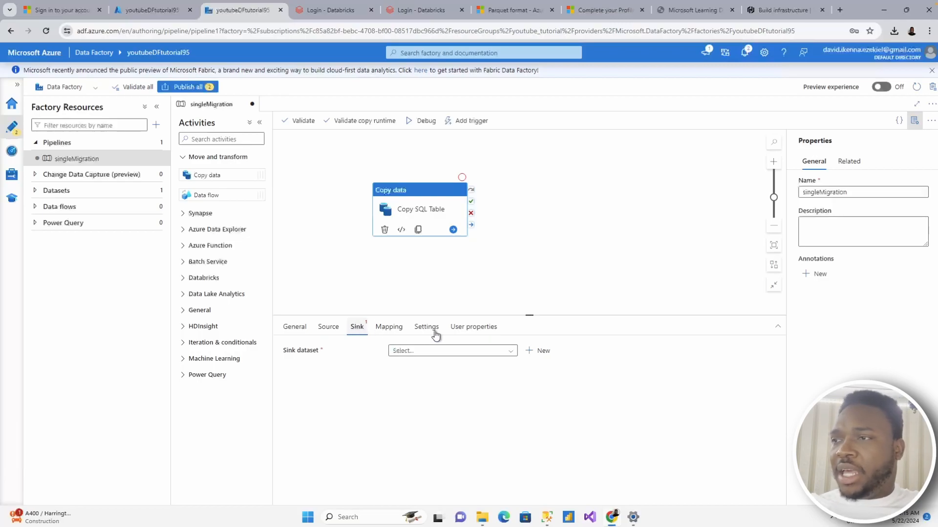
click(534, 351)
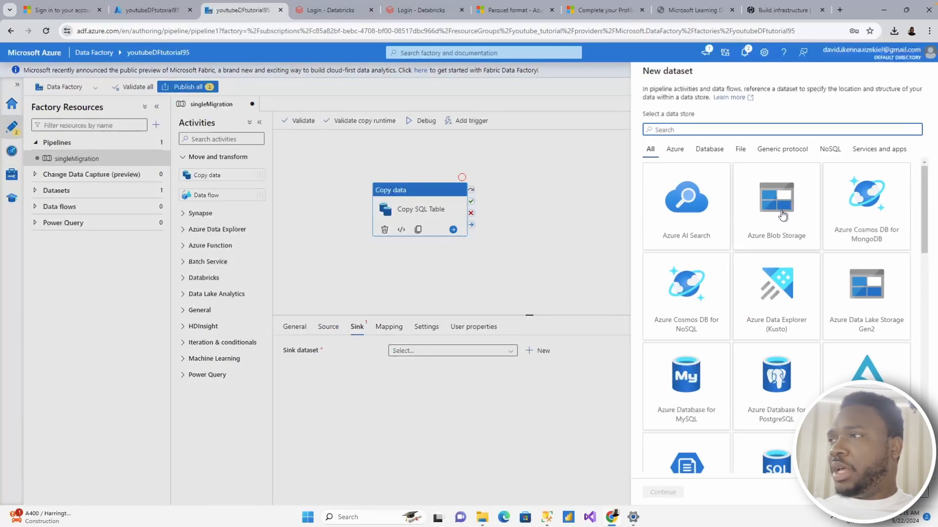
text(gen)
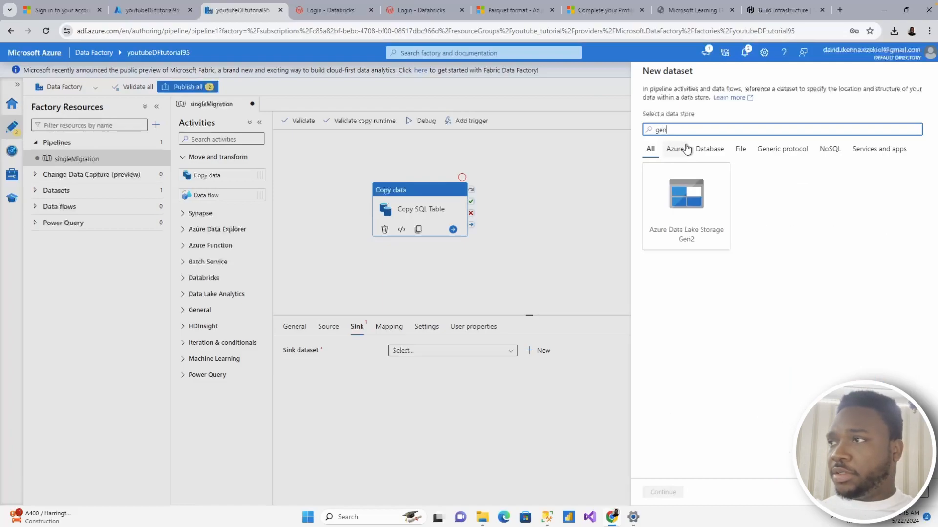
click(705, 208)
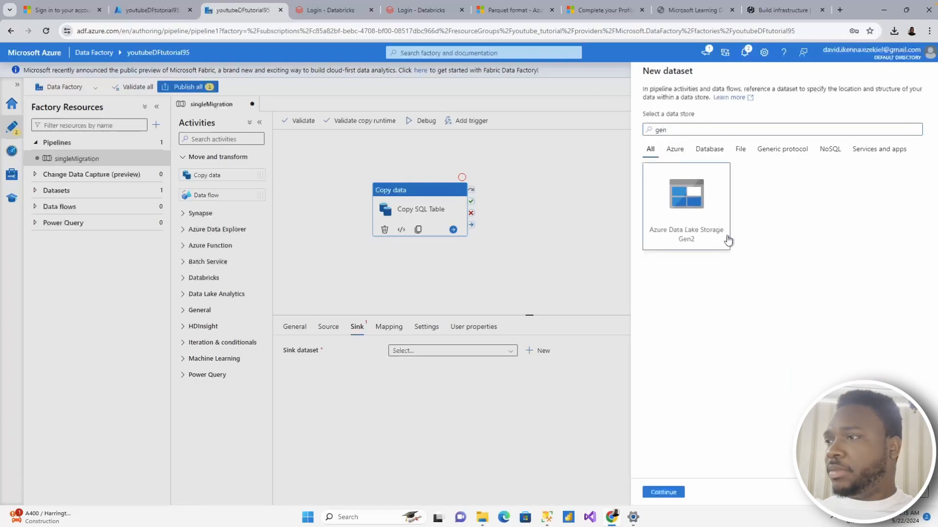
click(674, 492)
click(866, 227)
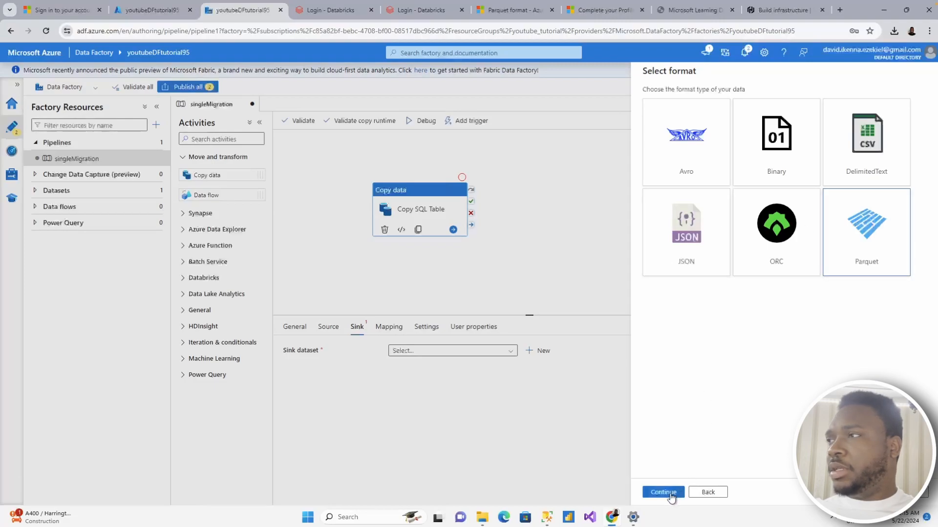
click(671, 495)
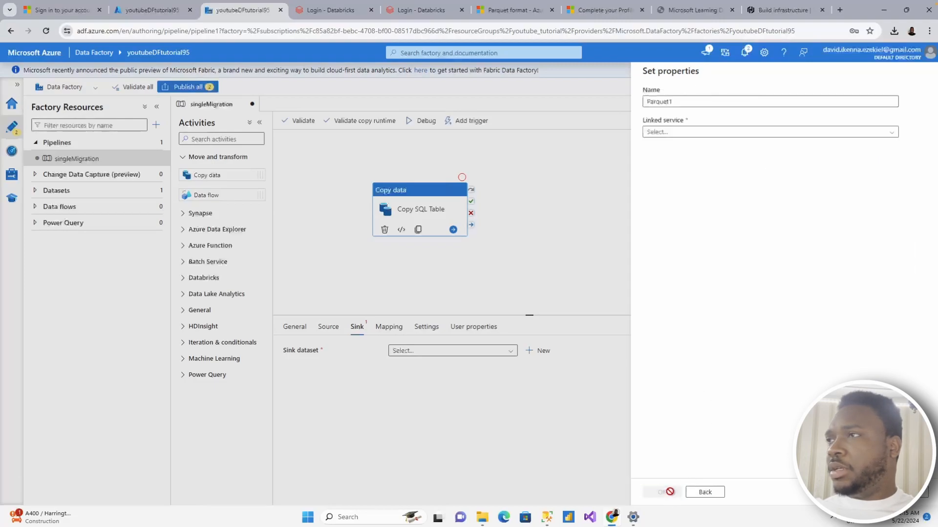
Step: Name the sink dataset singleMigrationSink
click(685, 101)
drag(682, 101, 641, 106)
text(singleMigration)
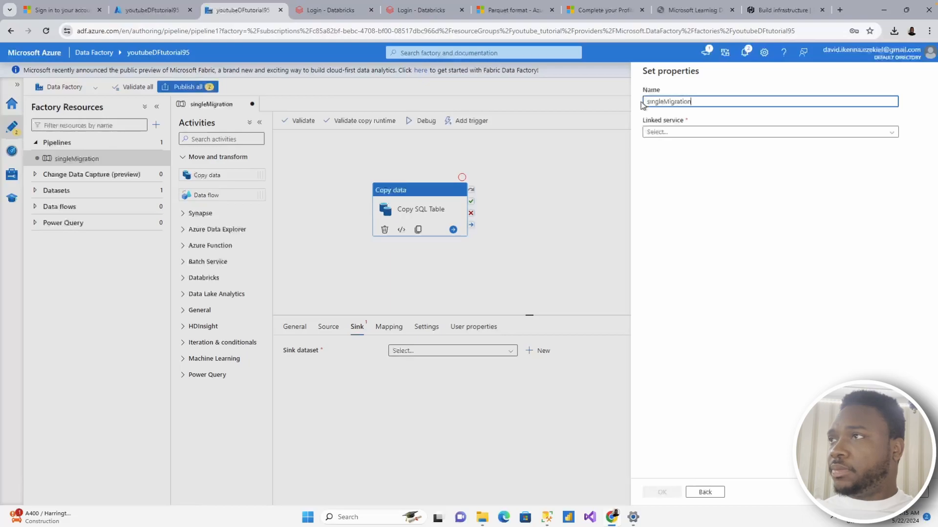
click(708, 160)
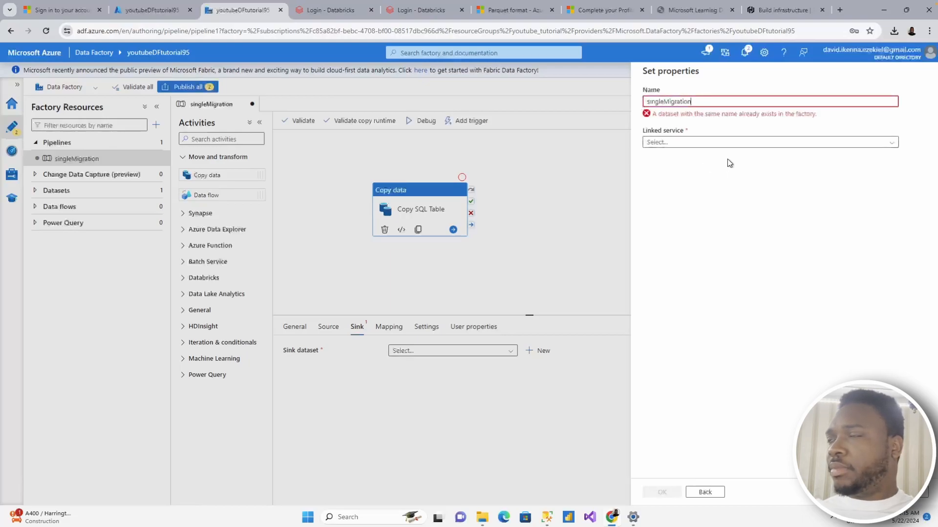
text(_Sink)
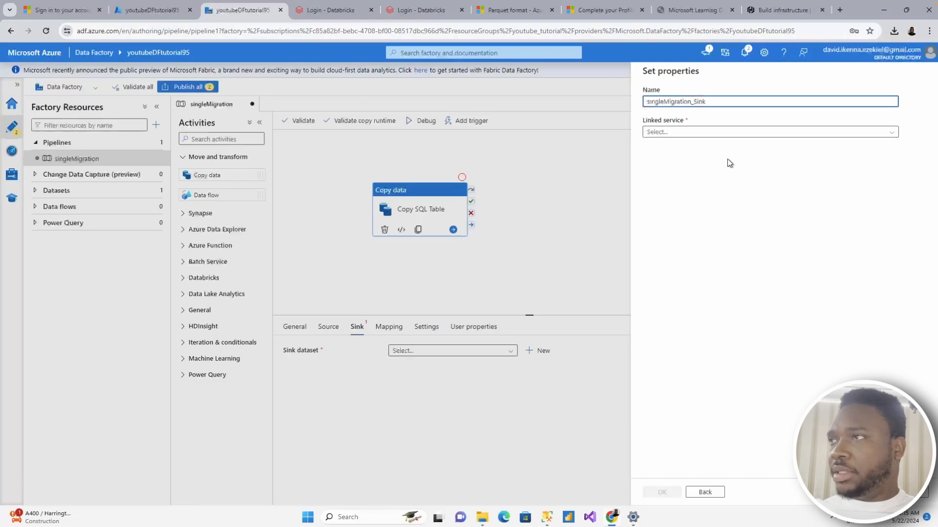
key(Left)
key(Left)
key(Left)
key(Left)
key(BackSpace)
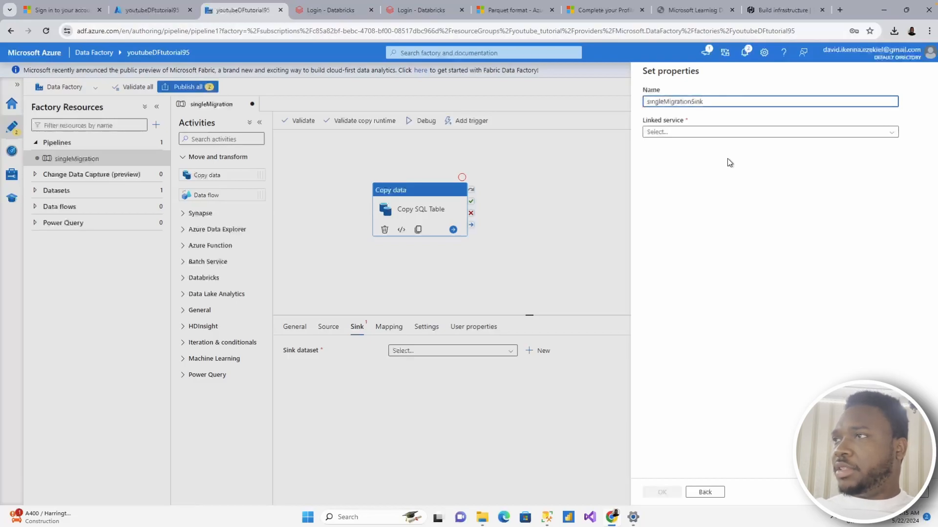
Step: Create an Azure Data Lake Storage Gen2 linked service using MSDN Platforms Subscription and storage account dddyoutubestorage10886, testing its connection first
click(727, 132)
click(707, 165)
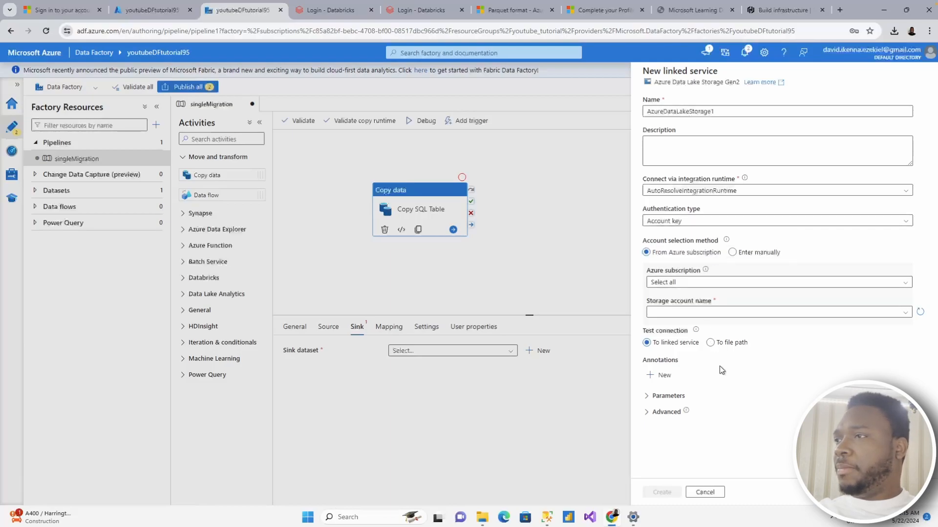
click(907, 285)
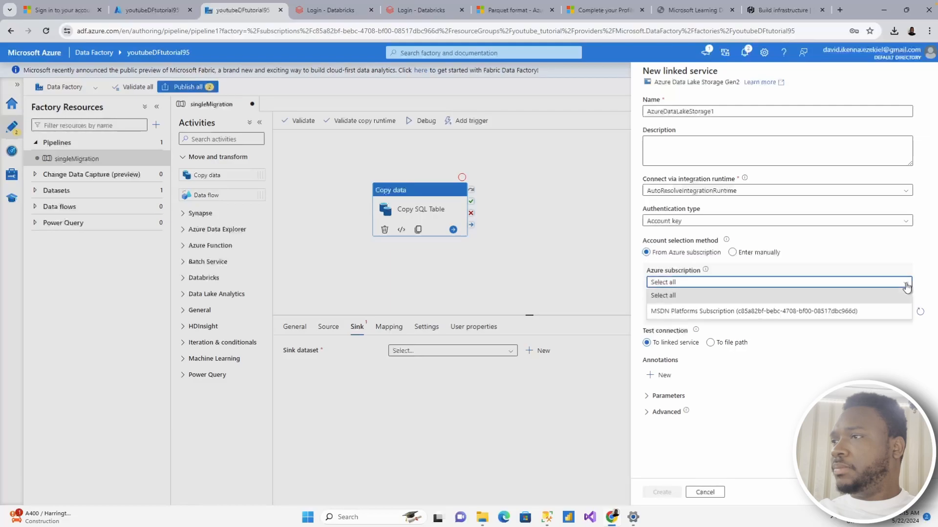
click(852, 311)
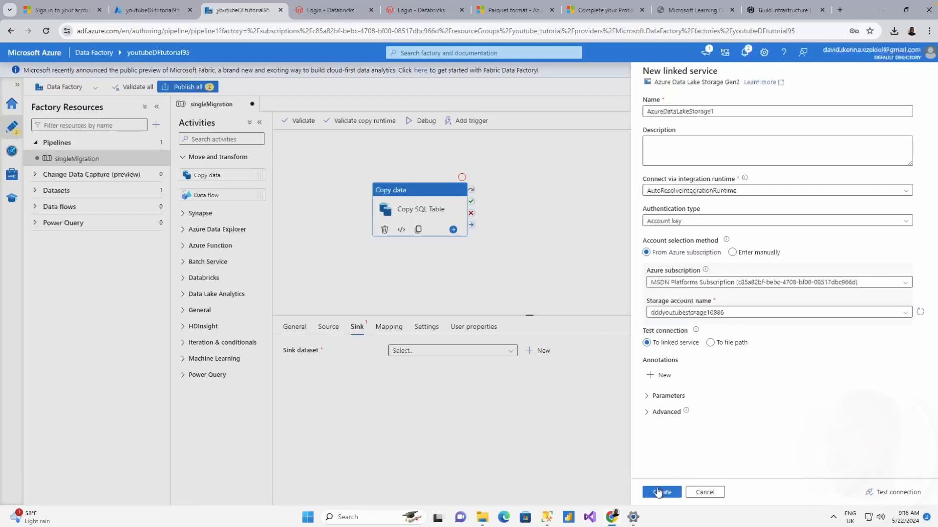
click(885, 488)
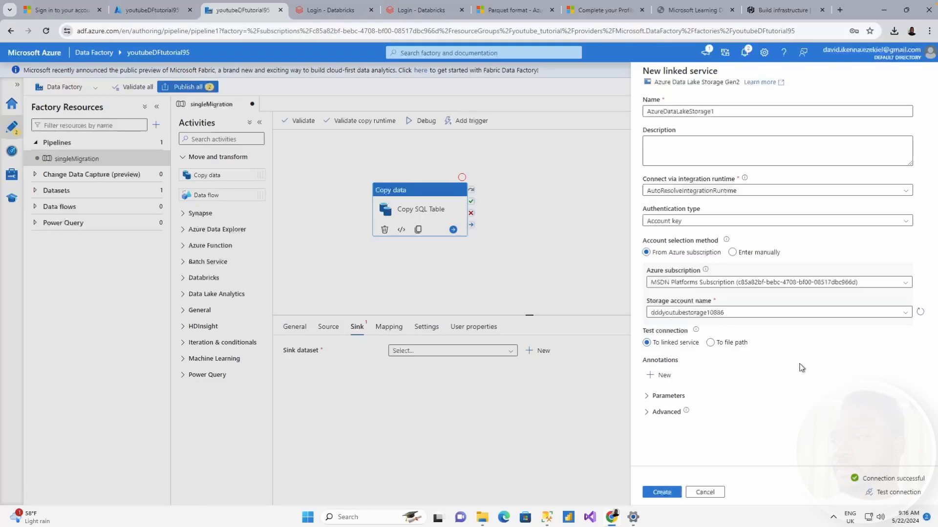
click(658, 493)
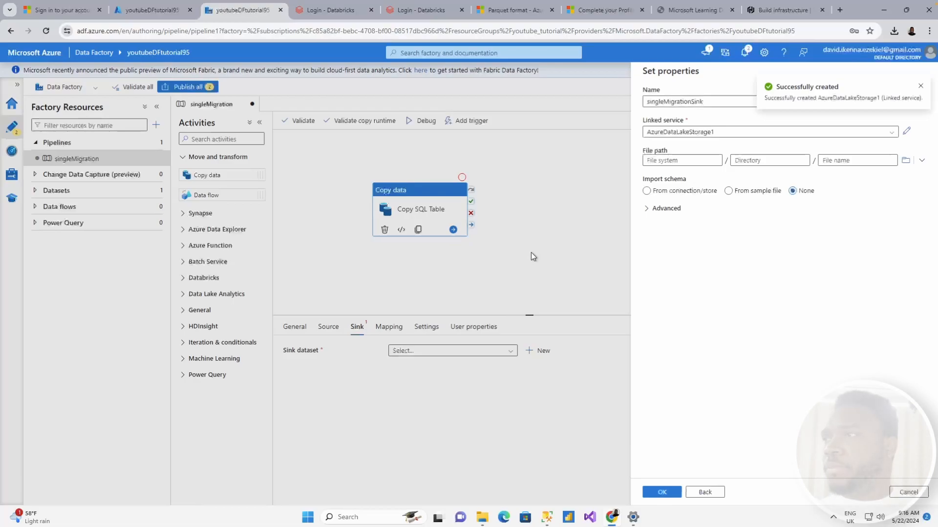
Step: Set the sink dataset's file path to the bronze container and confirm the dataset properties
click(667, 162)
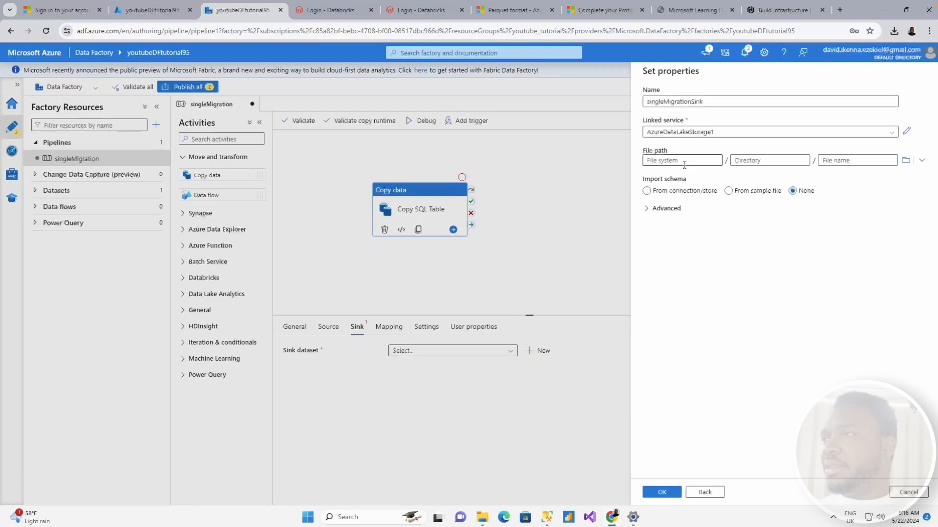
click(905, 162)
click(676, 125)
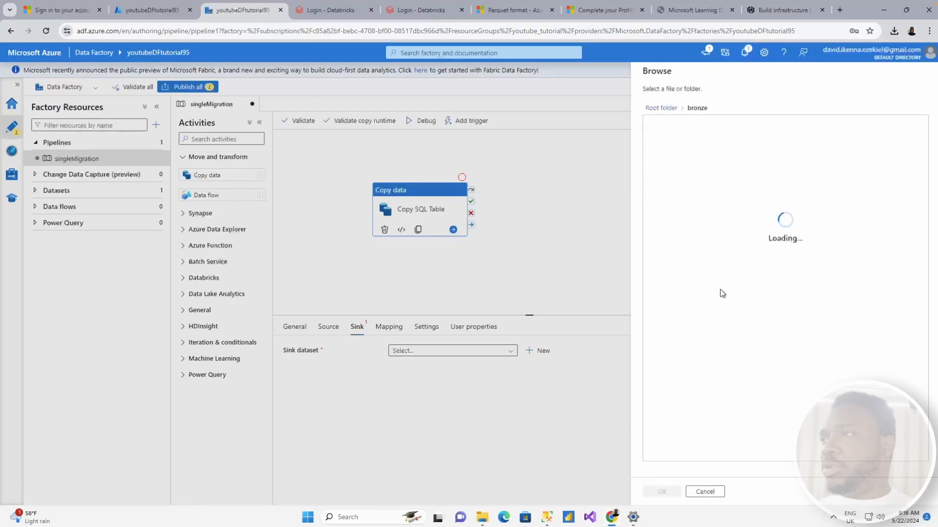
click(660, 492)
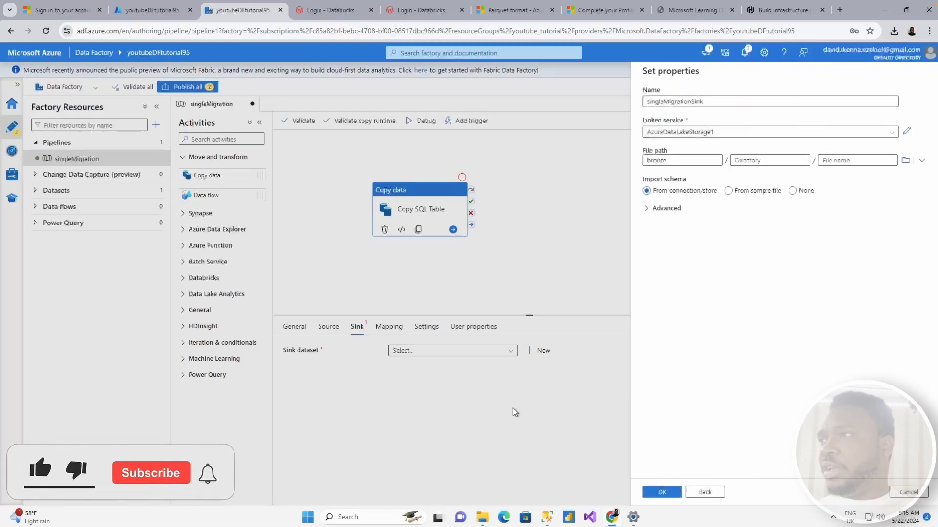
click(661, 494)
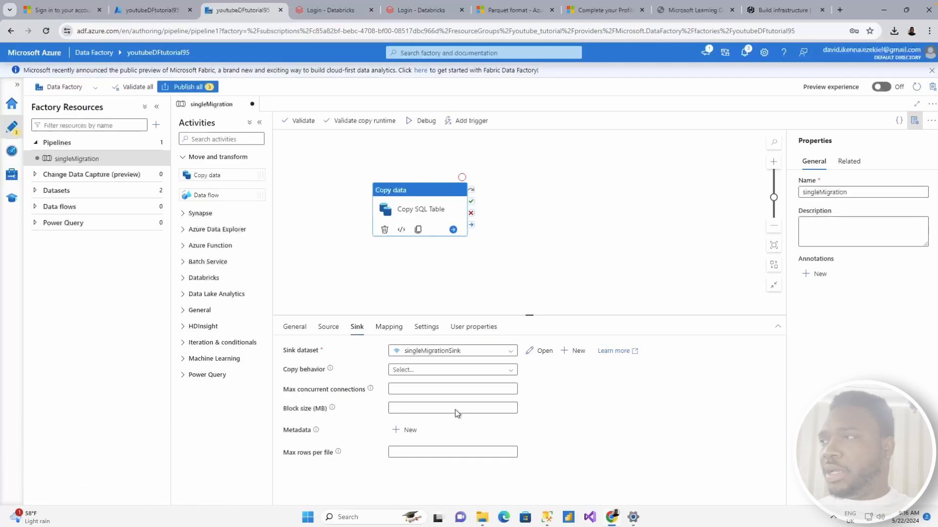
Step: Review the copy activity's mapping and source settings, and publish all pending pipeline and dataset changes
click(384, 328)
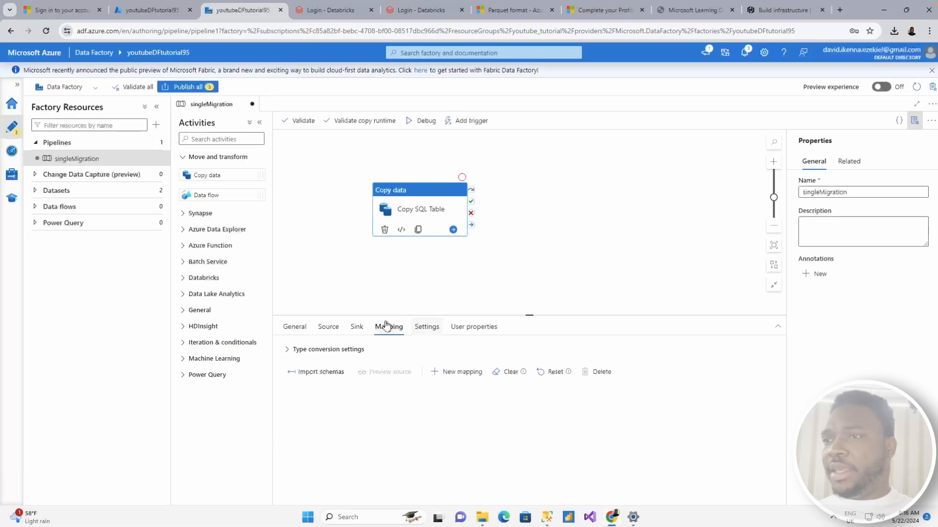
click(328, 328)
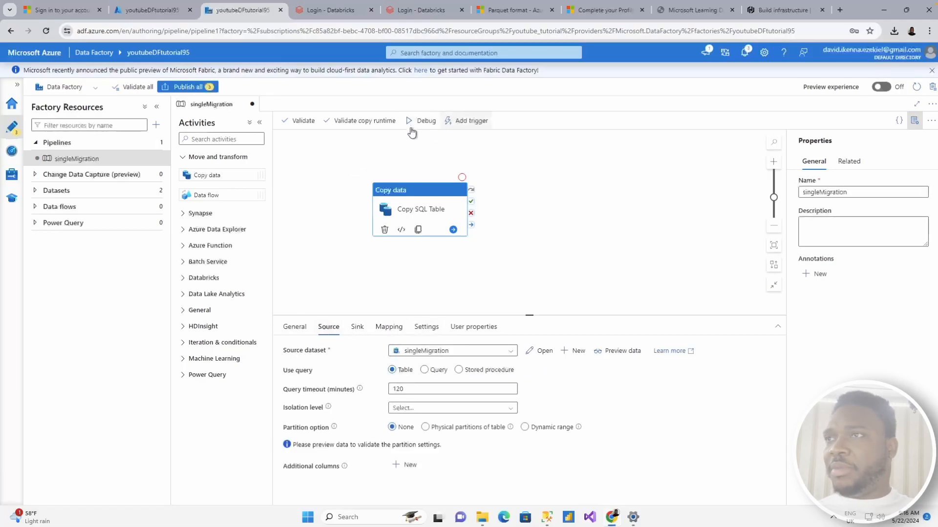
click(193, 87)
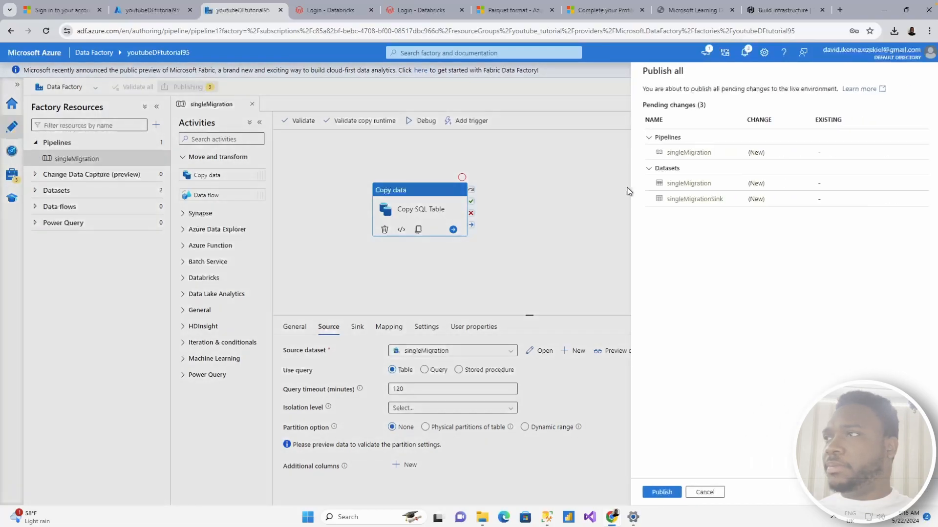
click(662, 492)
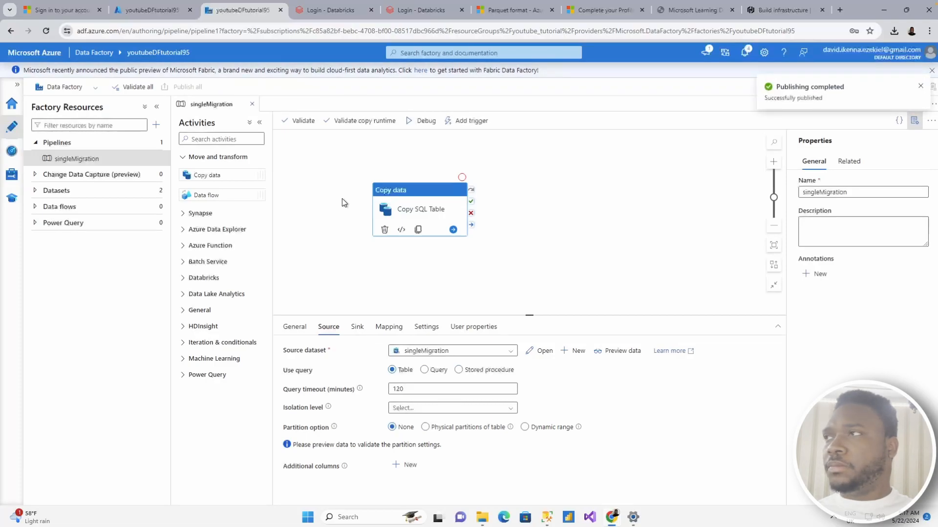
Step: Run the singleMigration pipeline in debug mode
click(436, 209)
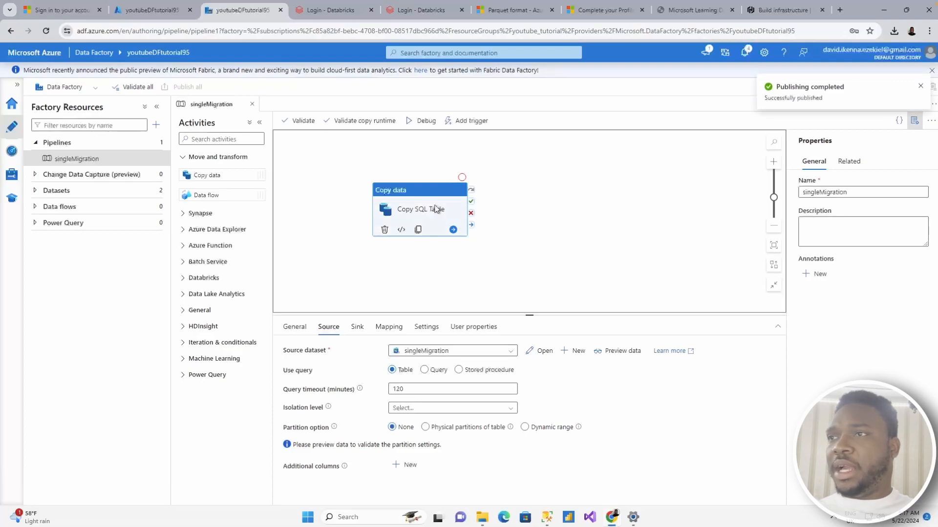
click(419, 123)
click(542, 197)
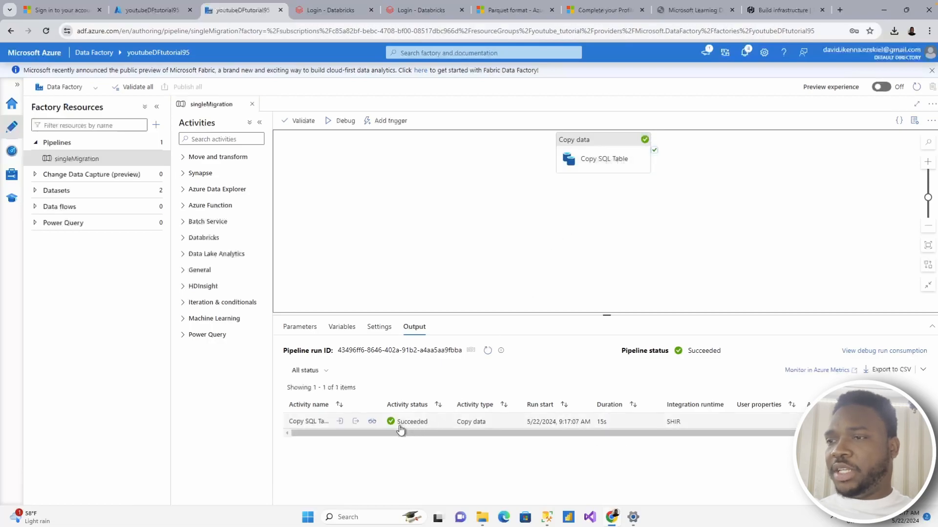
Step: Examine the input and output details of the Copy SQL Table activity run
click(340, 421)
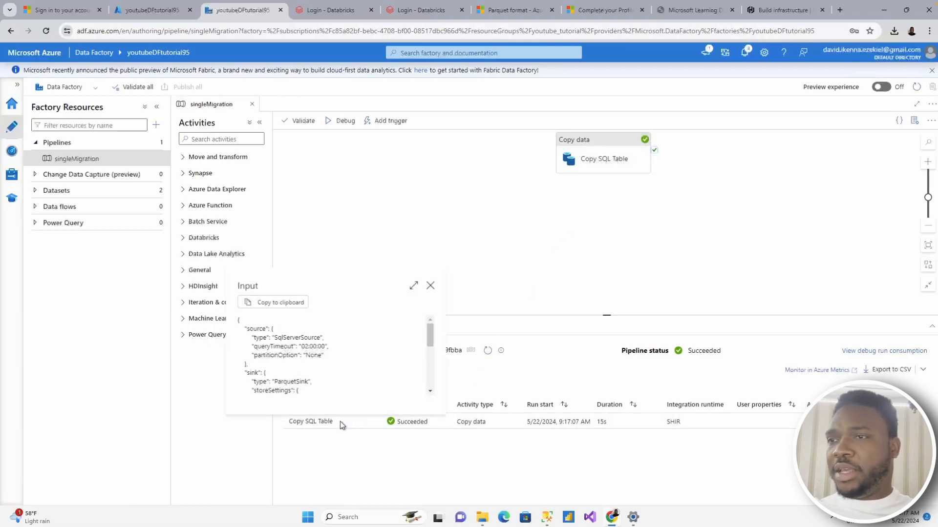
scroll(297, 350, down, 5)
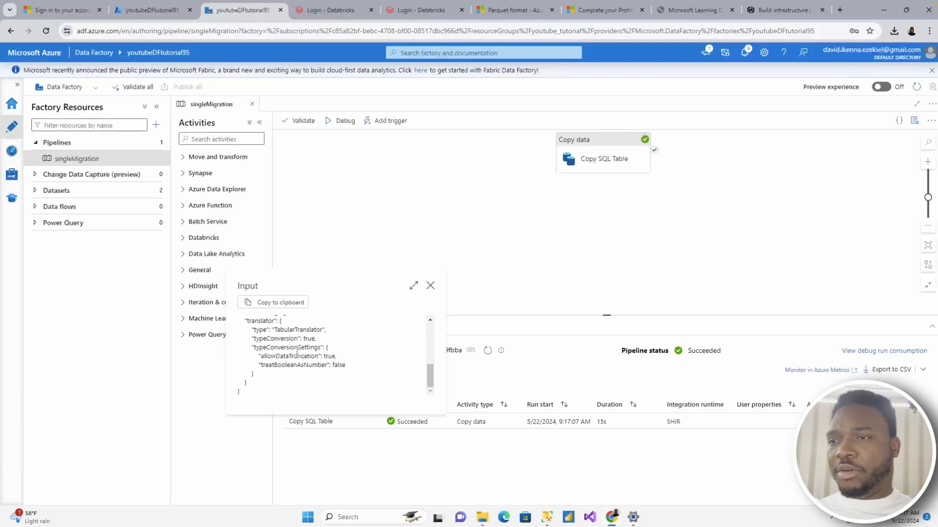
scroll(309, 341, up, 3)
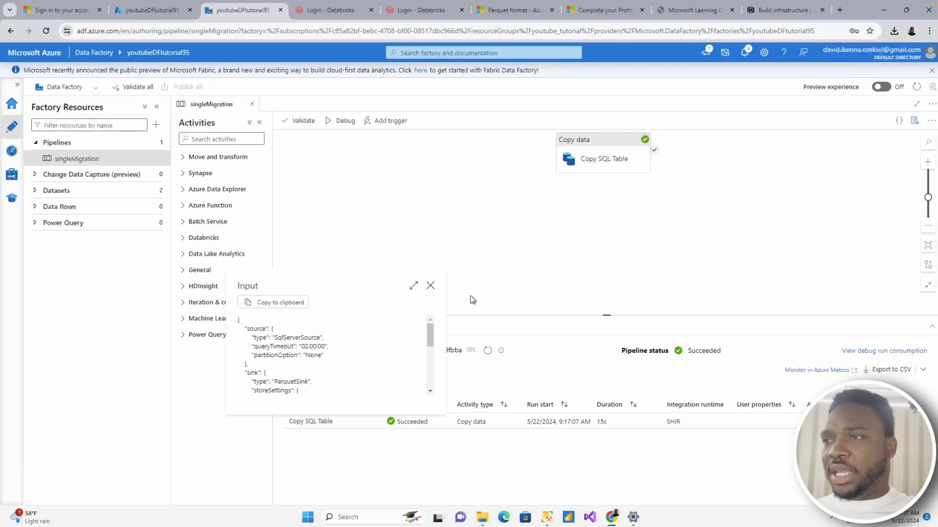
click(430, 286)
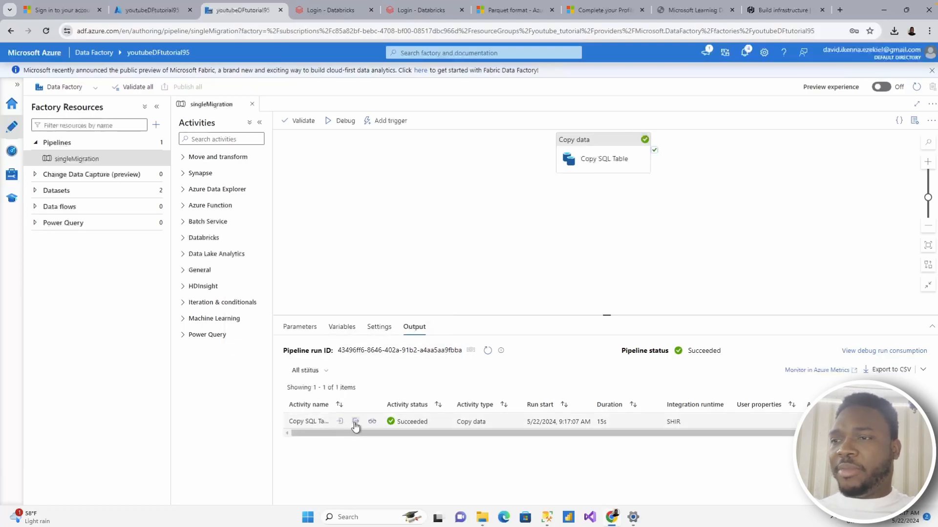
click(355, 421)
scroll(365, 343, down, 10)
scroll(366, 343, up, 10)
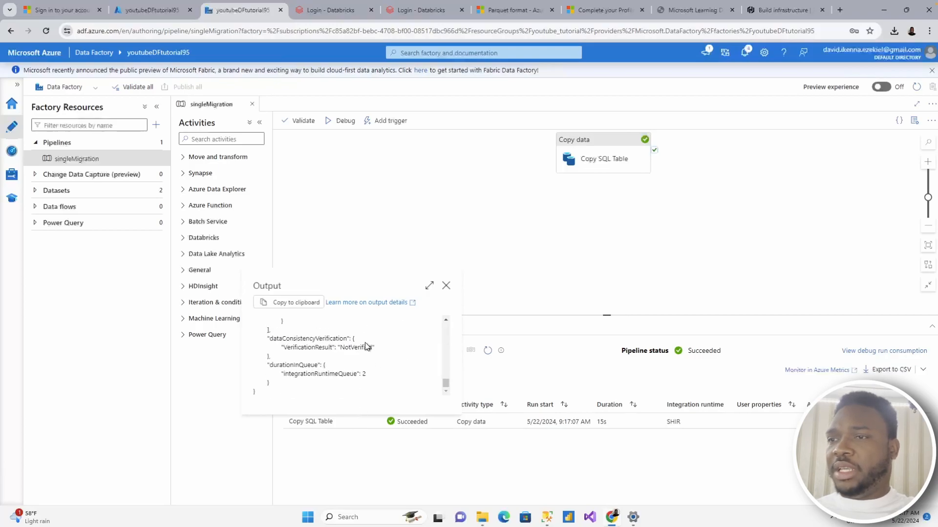
click(446, 286)
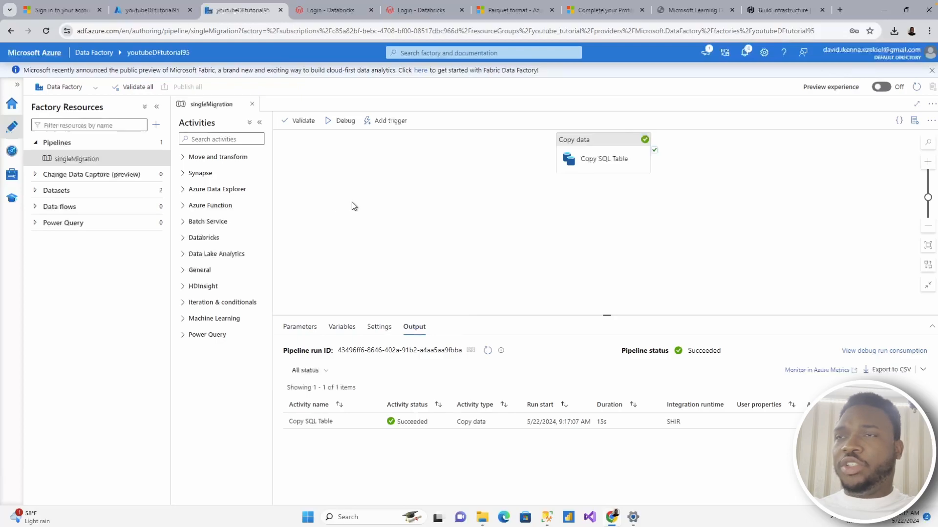
Step: Check the bronze container of storage account dddyoutubestorage10886 in the Azure portal for the copied file, and return to the pipeline
click(146, 11)
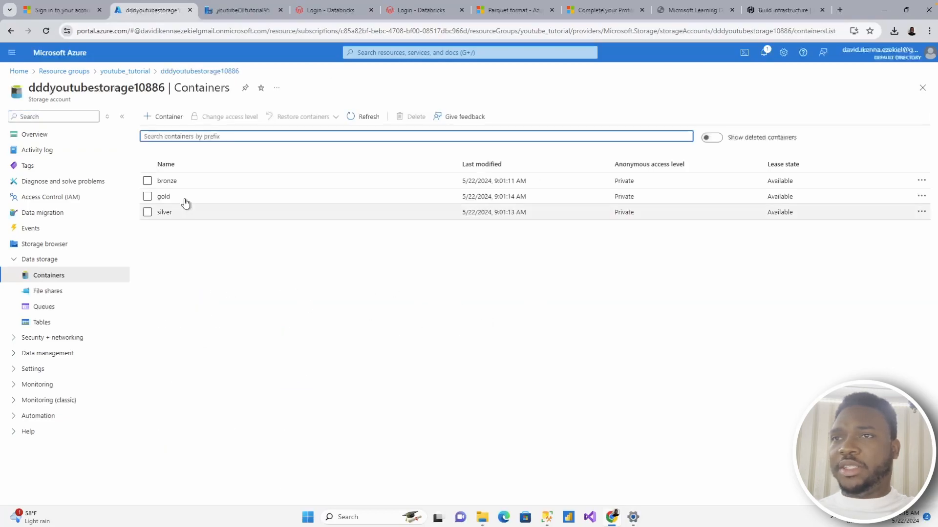
click(167, 181)
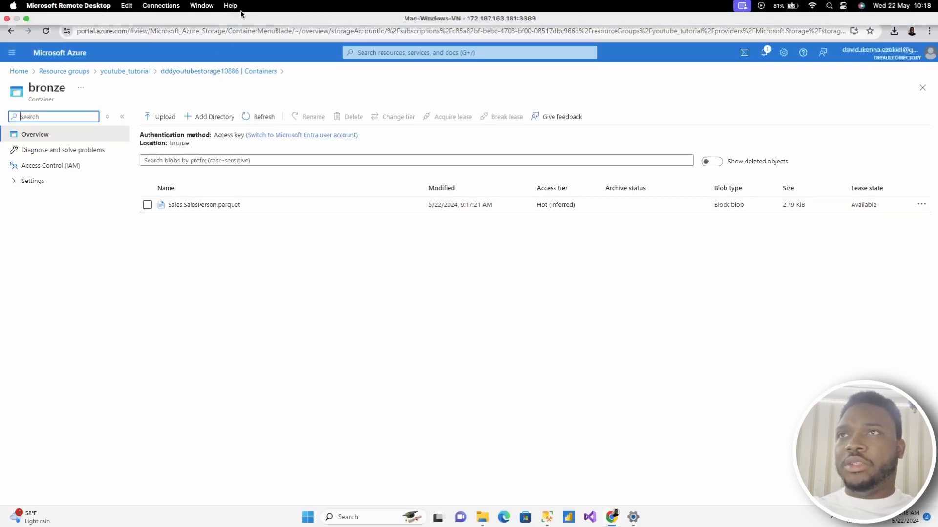
click(249, 10)
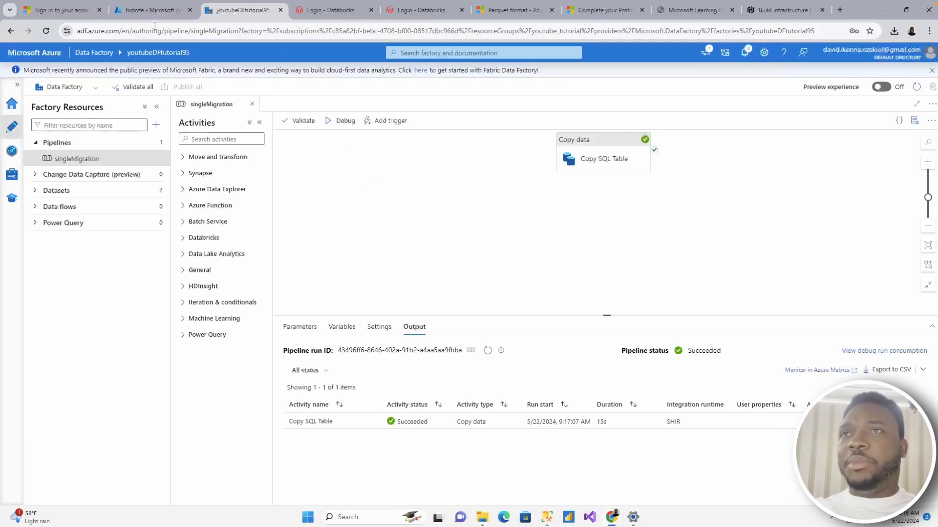
Step: Delete Sales.SalesPerson.parquet from the bronze container in the Azure portal
click(135, 10)
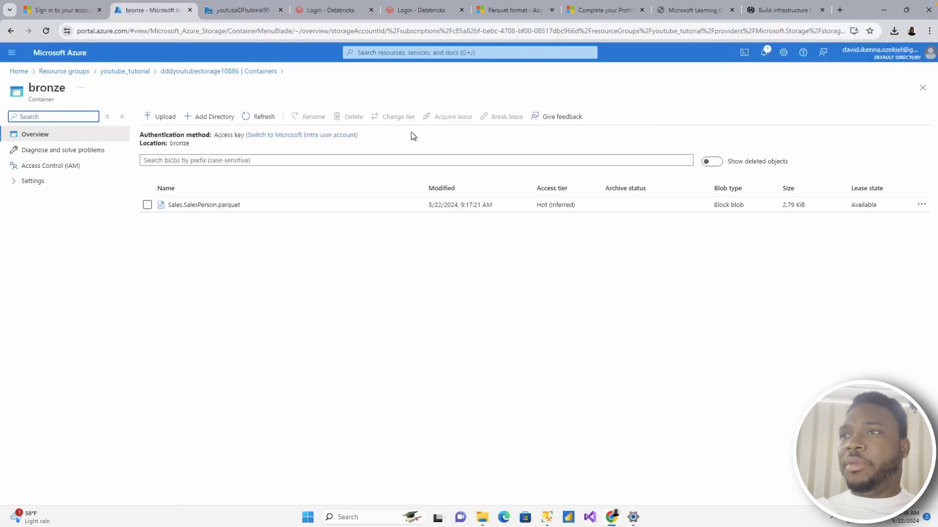
click(147, 205)
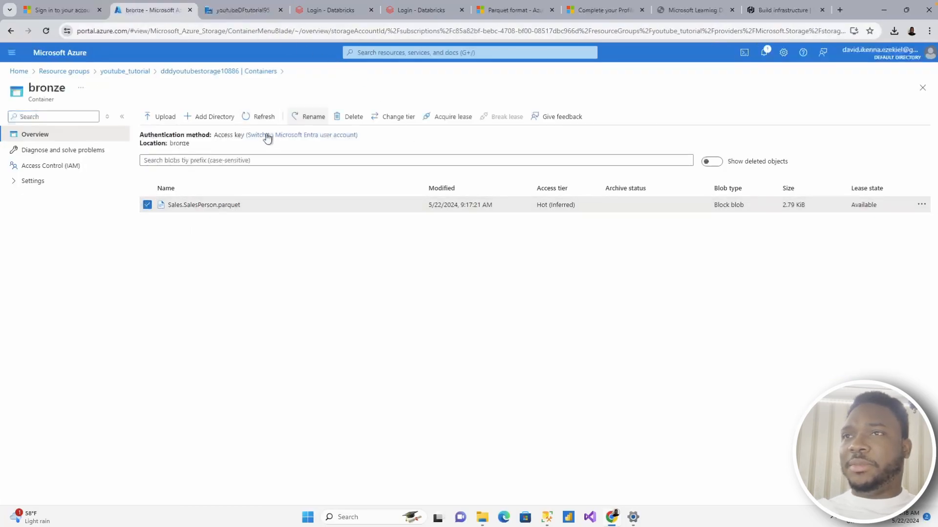
click(352, 118)
click(159, 185)
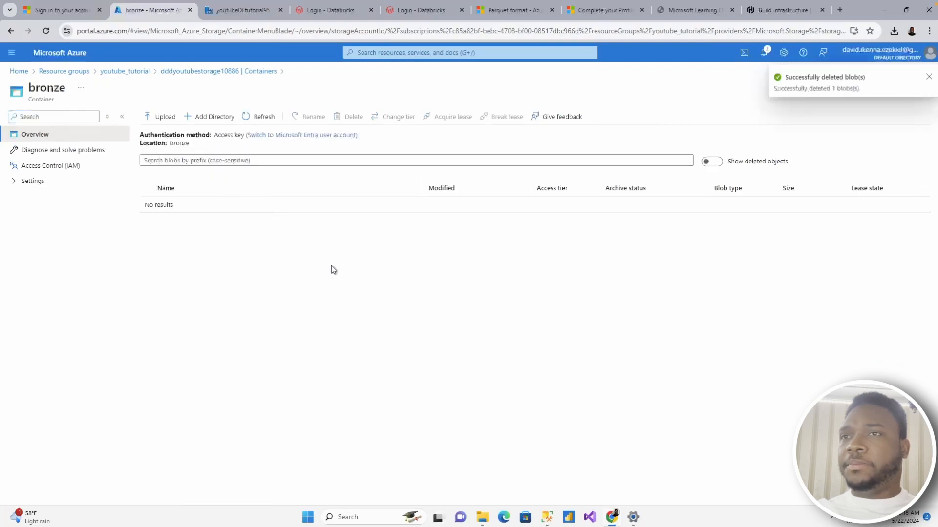
Step: Create a new pipeline in the data factory and name it BactchSQLMigration
click(242, 11)
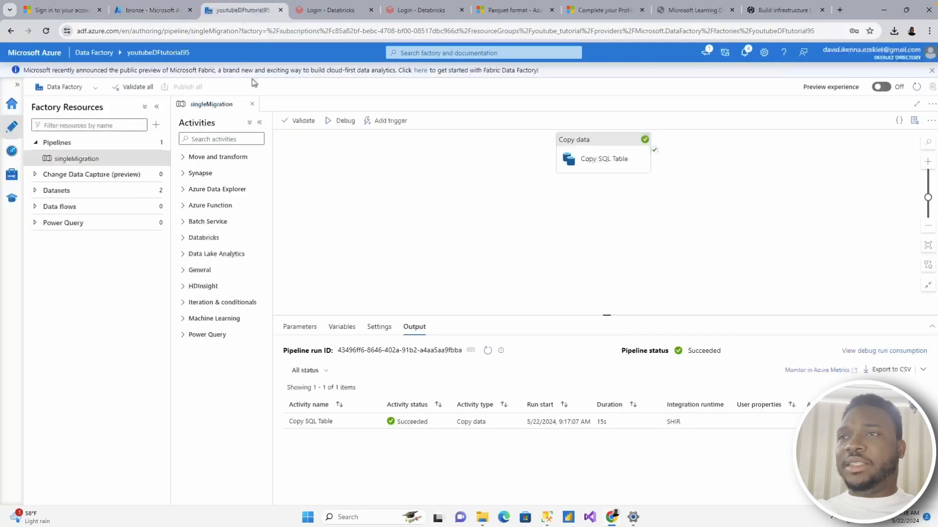
click(156, 125)
mouse_move(237, 145)
click(335, 140)
double_click(803, 192)
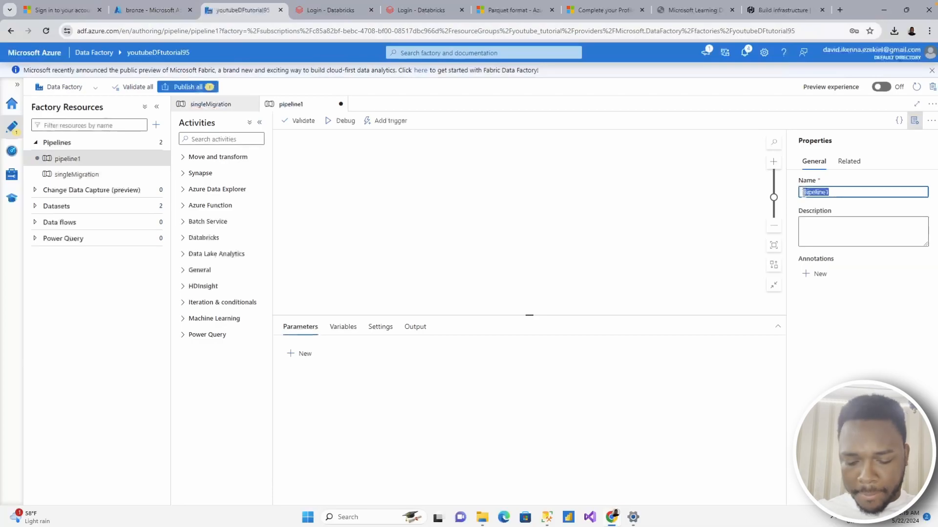
text(chSQL)
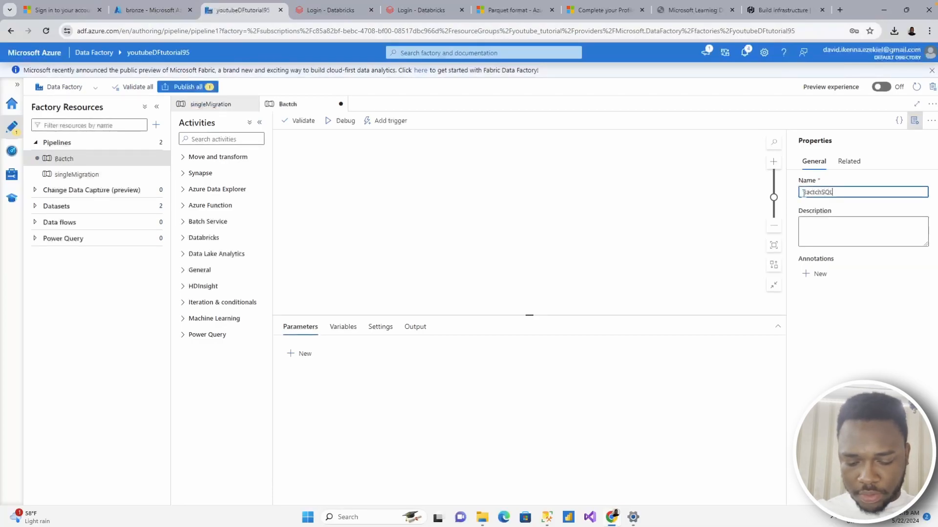
text(Migration)
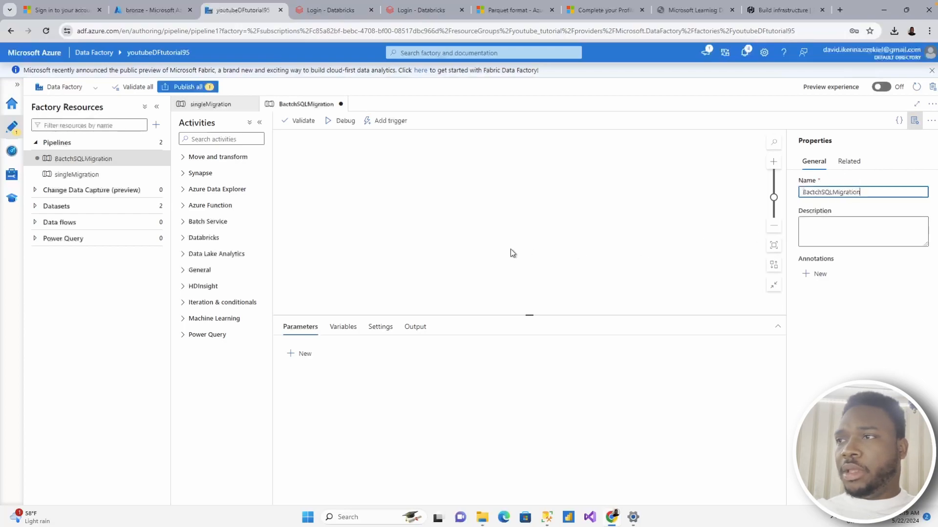
click(511, 249)
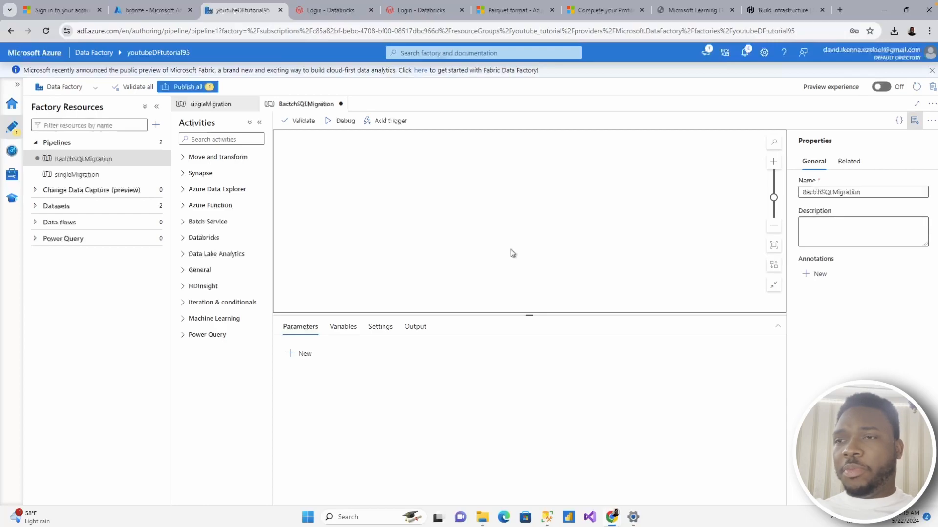
Step: Add a Lookup activity to the BactchSQLMigration pipeline and name it Lookup up Tables
click(218, 138)
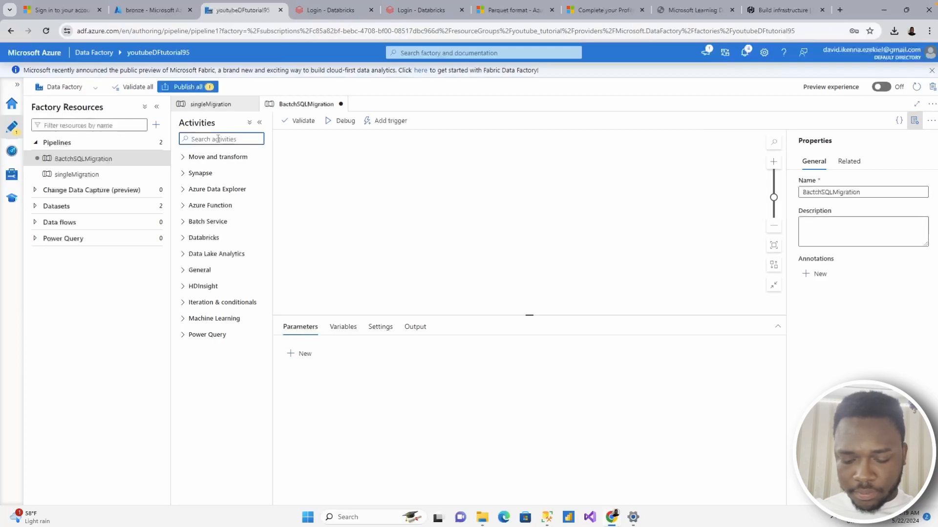
text(look)
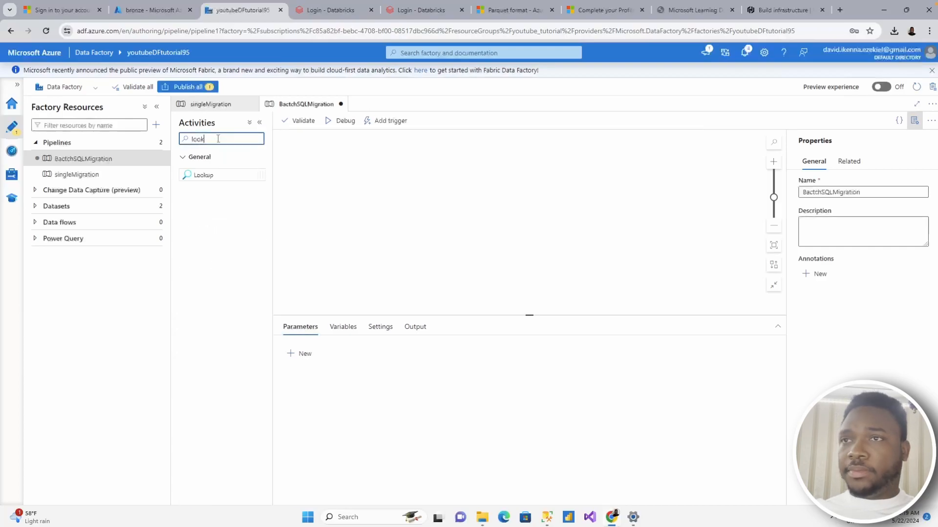
drag(232, 176, 457, 198)
click(425, 351)
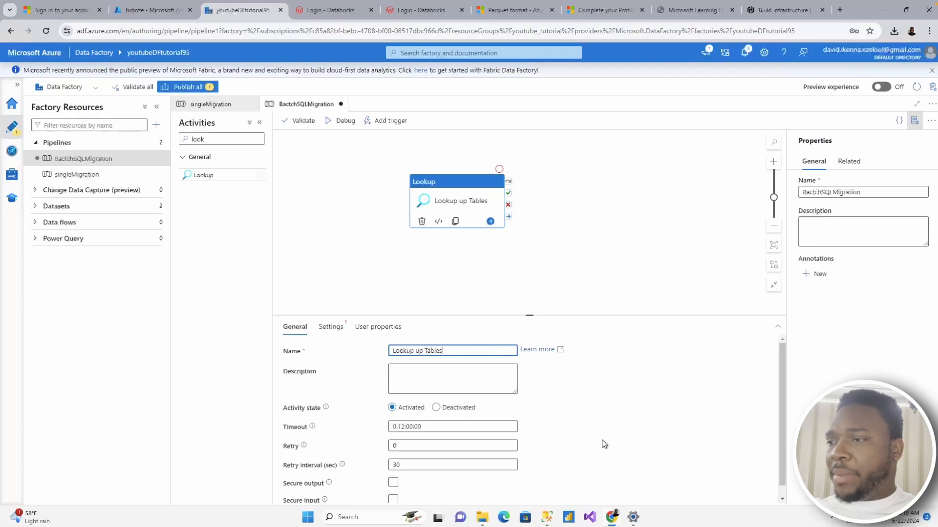
Step: Switch to SQL Server Management Studio and run the BatchMigration.sql query against the AdventureWorks2017 database
click(543, 520)
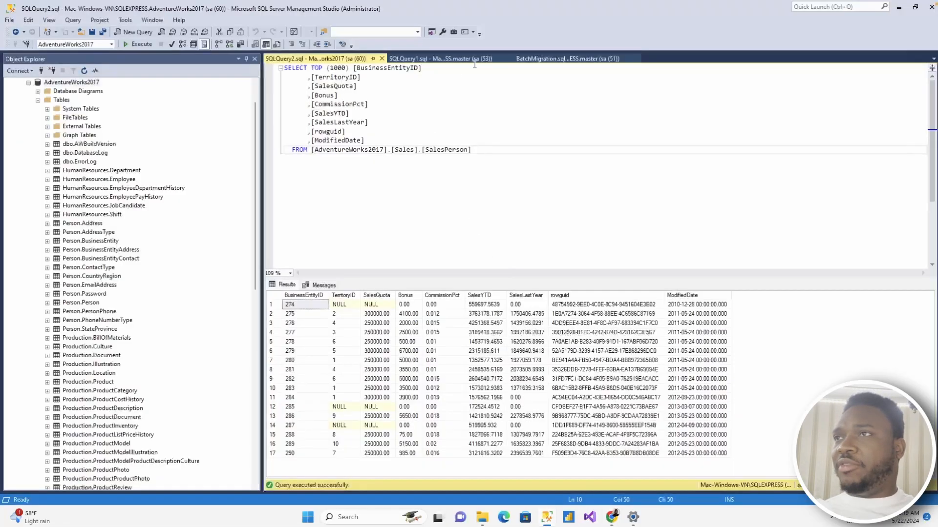
click(566, 59)
click(399, 128)
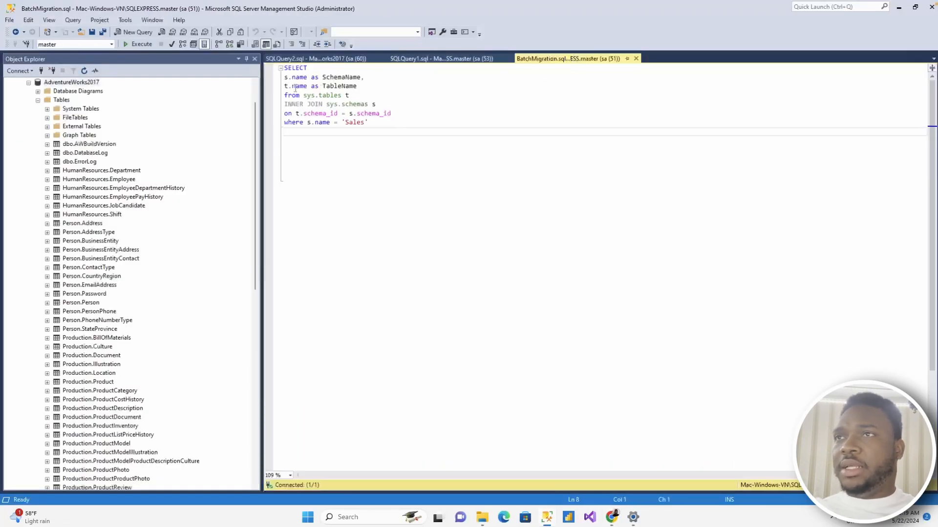
click(112, 45)
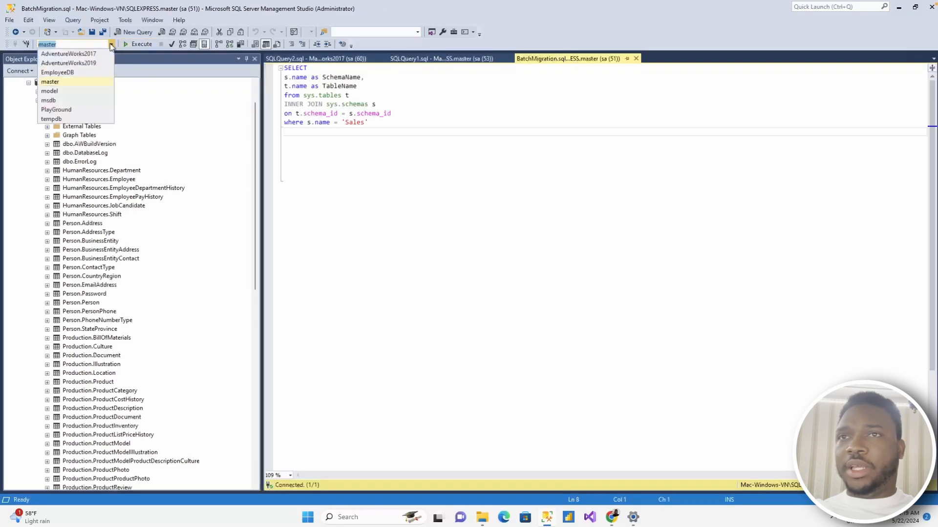
click(90, 55)
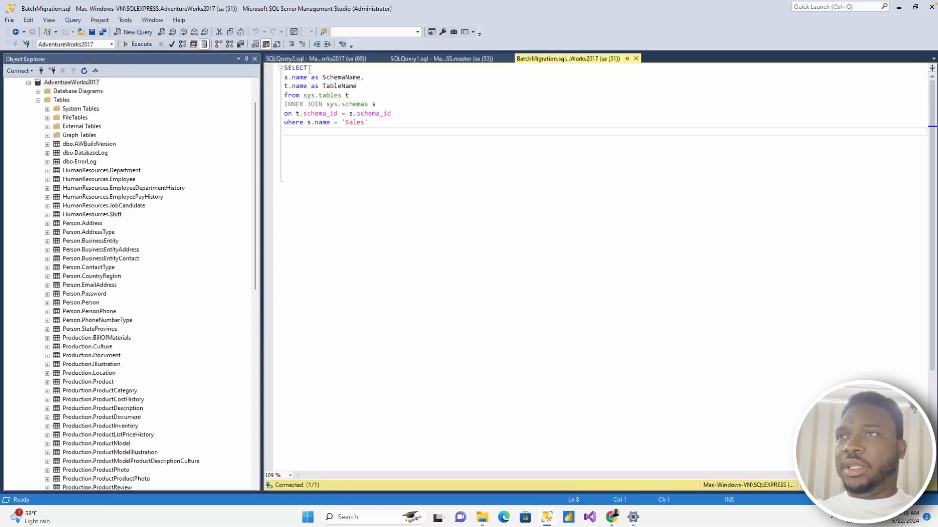
click(137, 45)
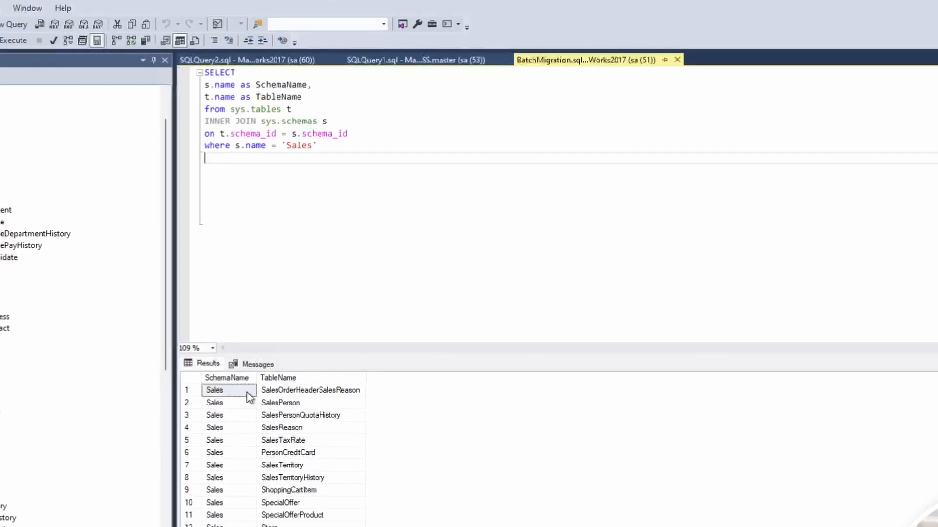
Step: Copy the whole query that selects the Sales schema's SchemaName and TableName values, and return to the Data Factory pipeline
click(306, 85)
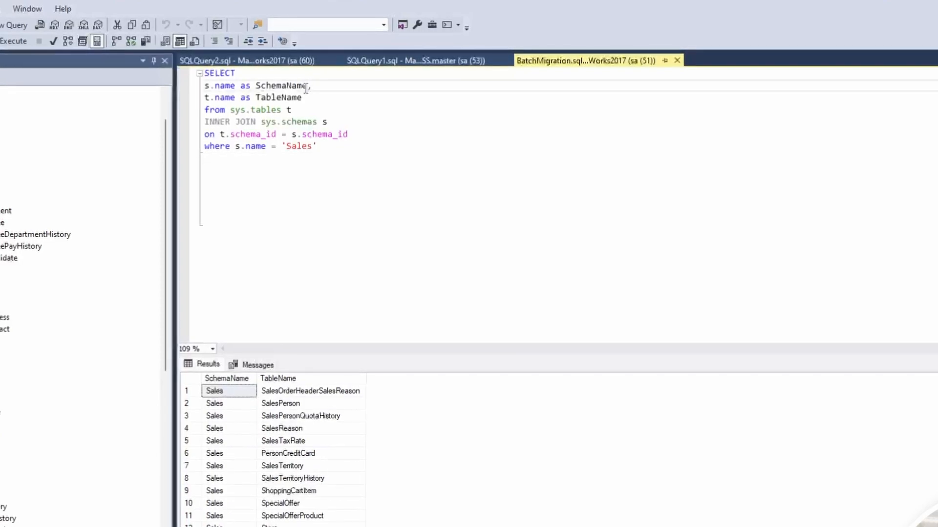
click(288, 110)
text(t)
click(338, 150)
drag(339, 150, 203, 75)
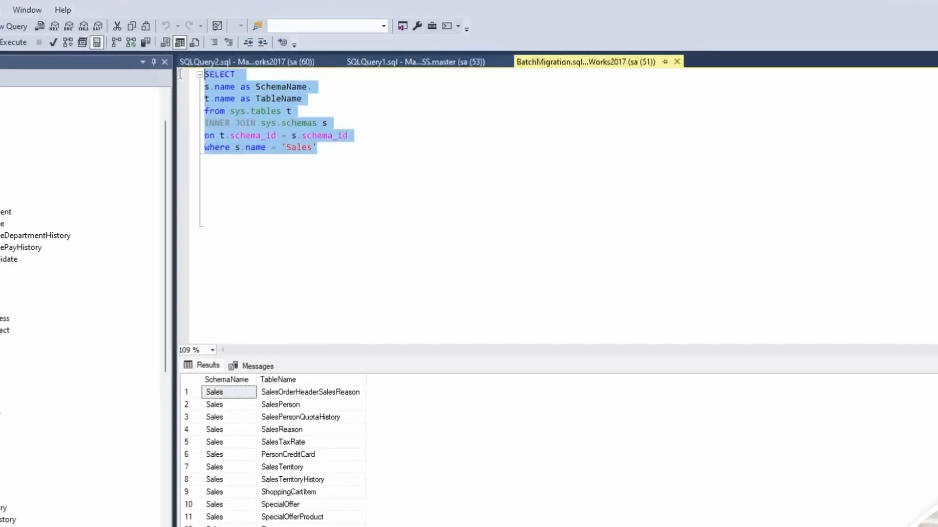
click(327, 149)
drag(286, 149, 314, 148)
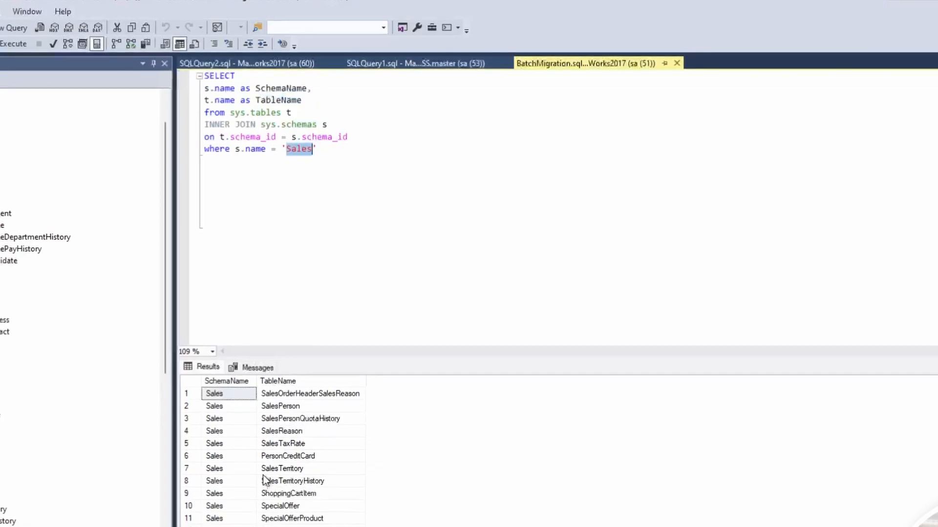
click(341, 149)
drag(340, 149, 204, 76)
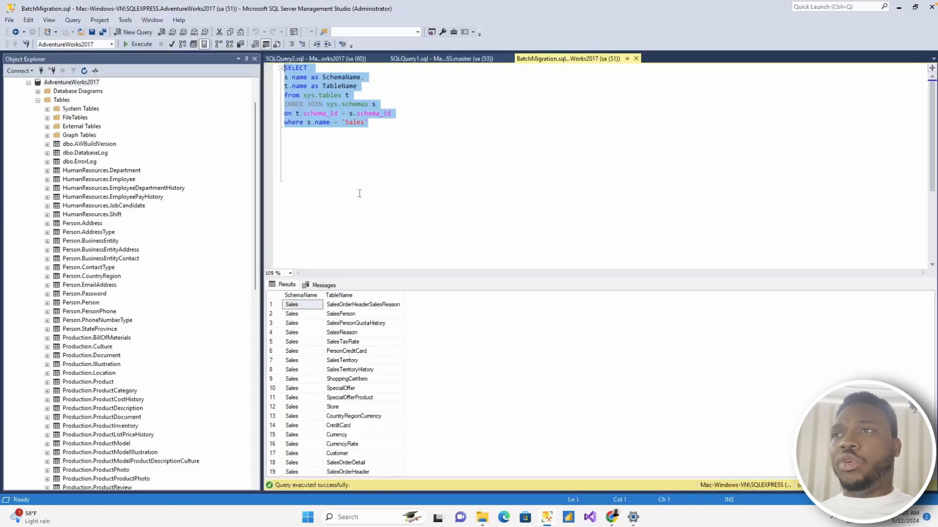
click(354, 123)
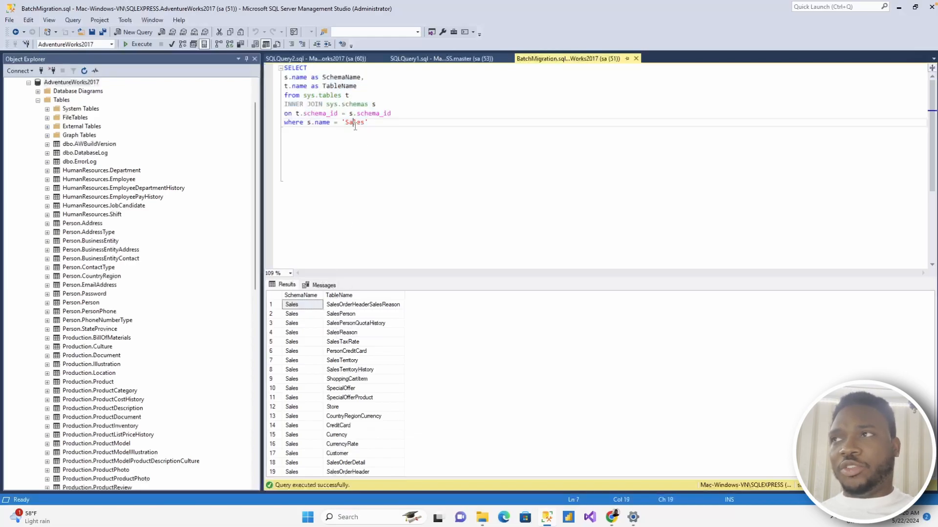
click(899, 8)
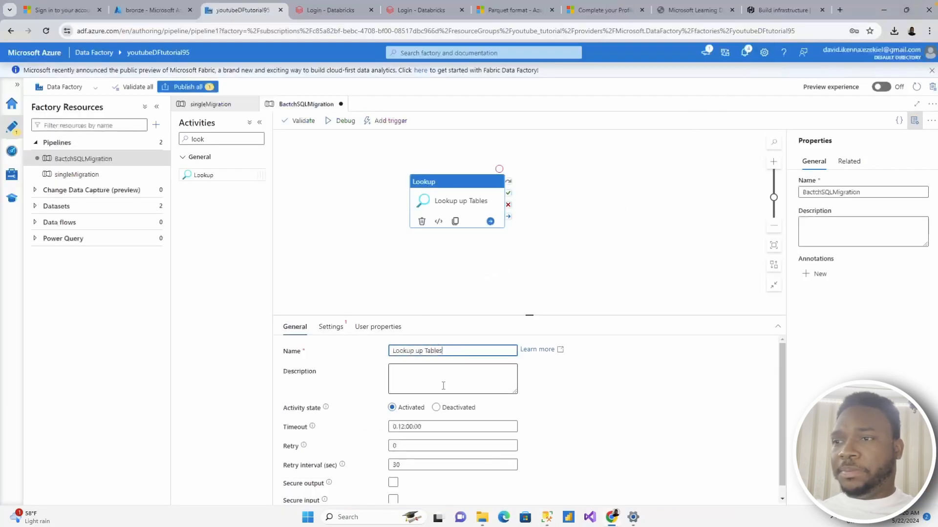
Step: Start a new source dataset for the Lookup up Tables activity with SQL server as the data store
scroll(451, 395, down, 1)
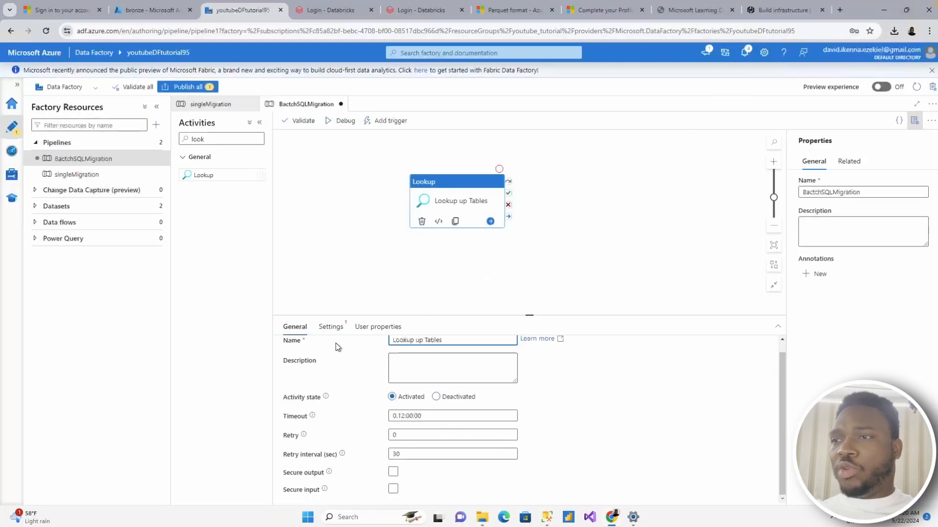
click(330, 326)
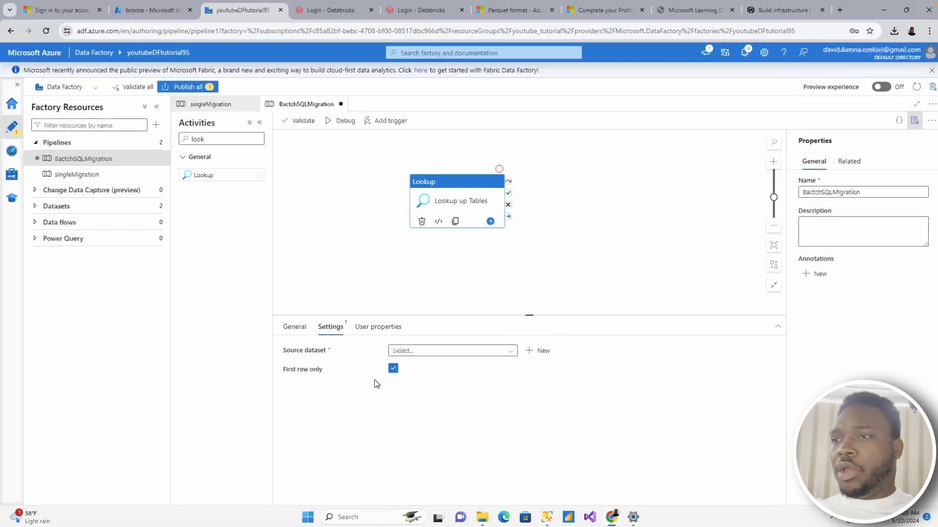
click(543, 351)
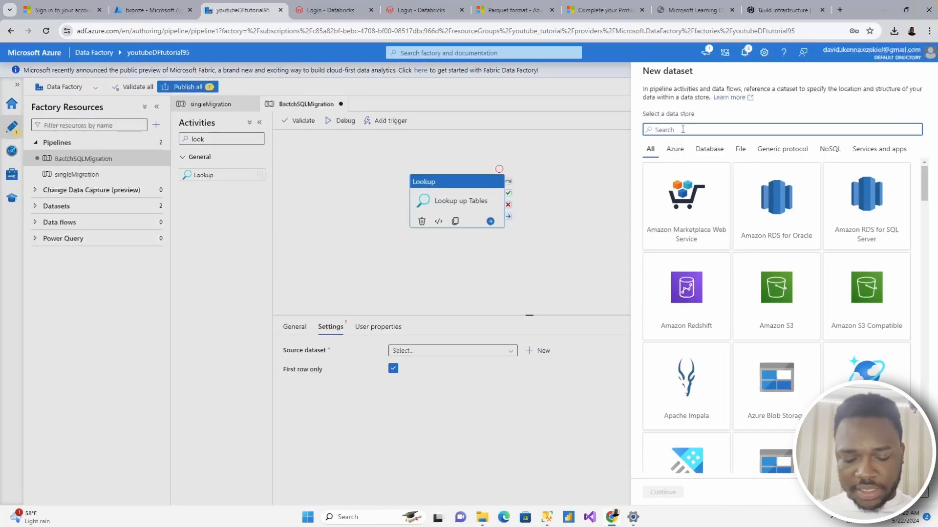
text(data)
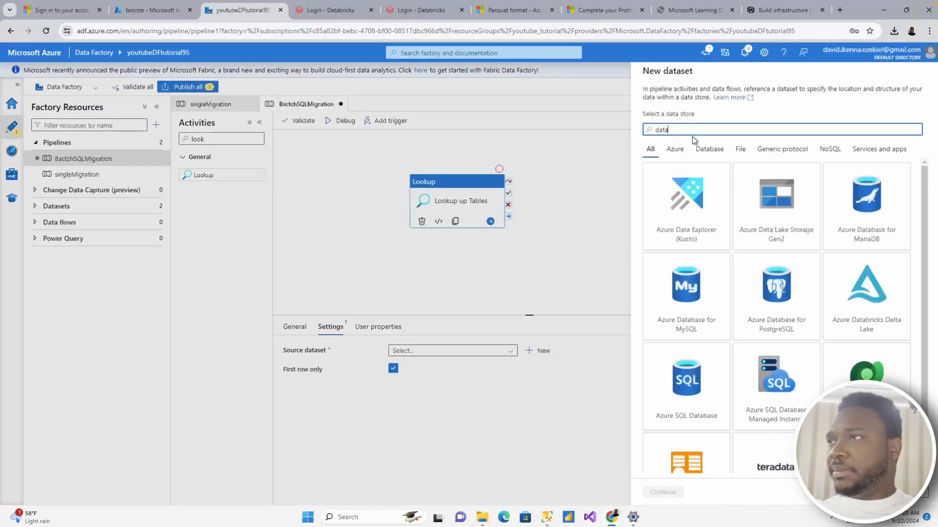
key(BackSpace)
key(BackSpace)
key(BackSpace)
key(BackSpace)
text(sql)
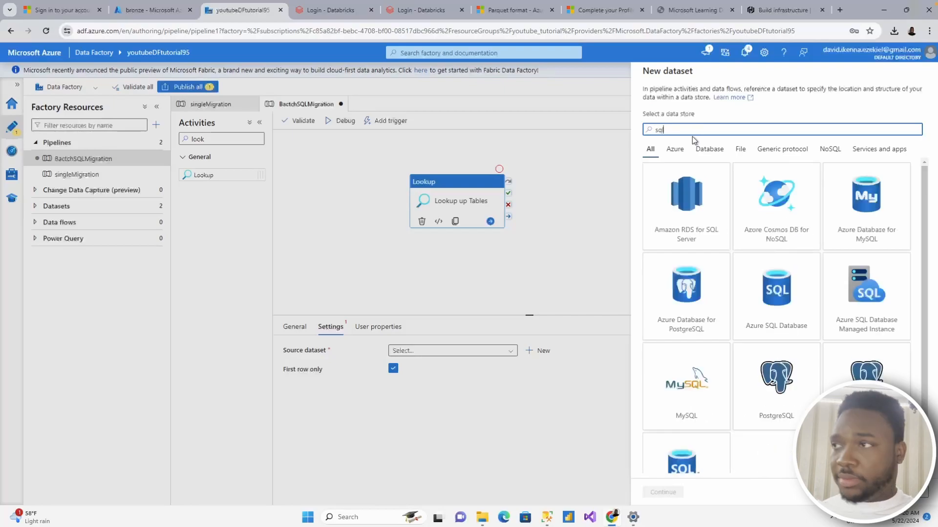
scroll(689, 342, down, 1)
click(696, 439)
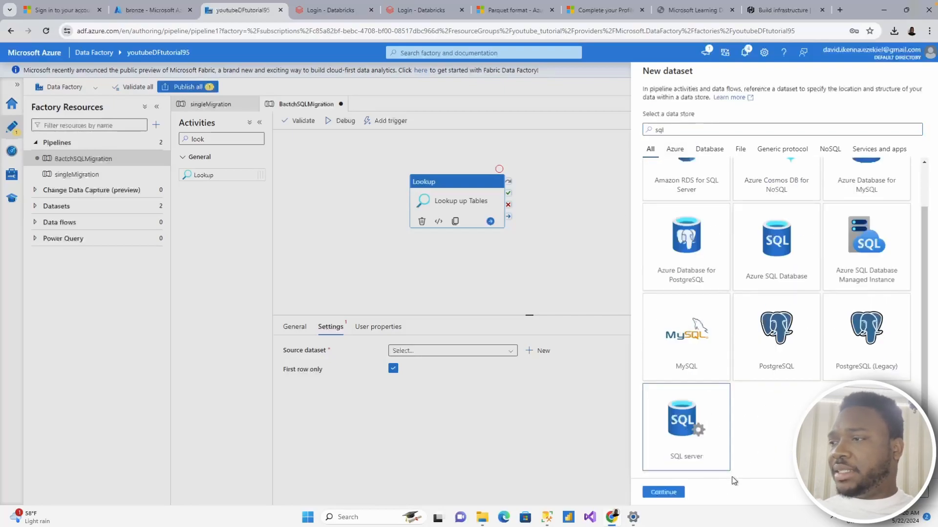
click(665, 493)
Step: Name the dataset BatchMigrationDataset, use the ConnecttoSQL linked service, and create it without choosing a table
drag(708, 103, 635, 106)
text(Batch)
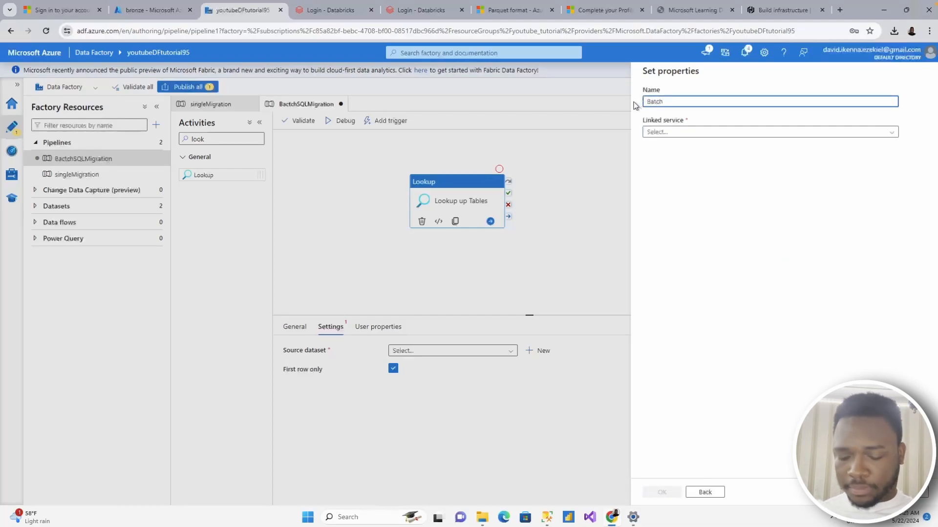
text(MigrationDataset)
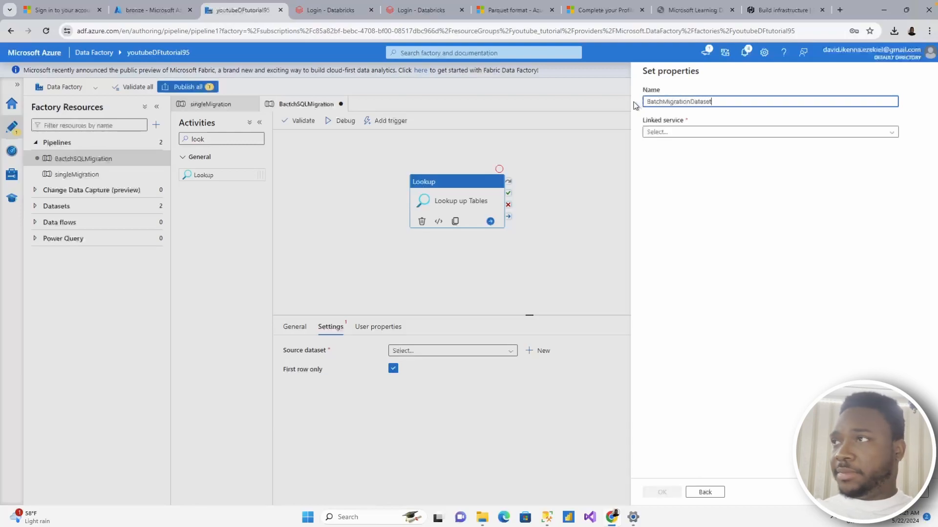
click(707, 130)
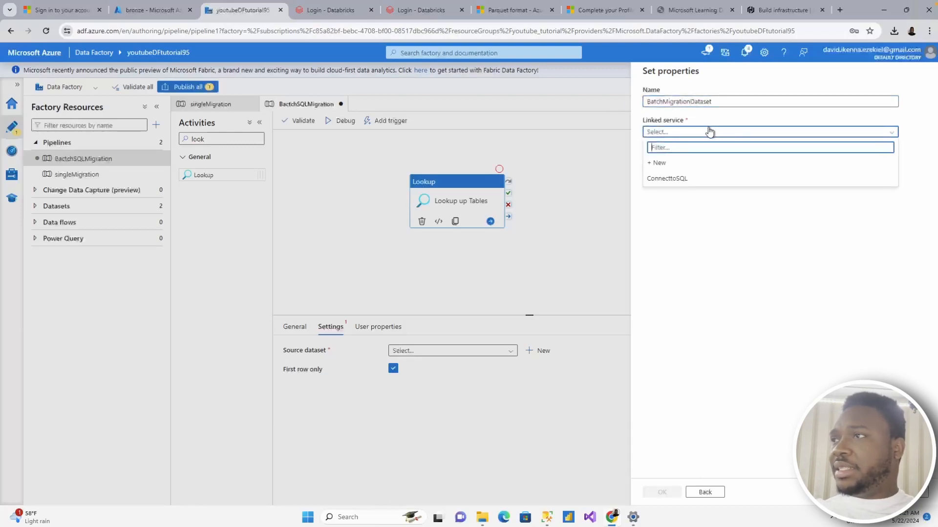
click(688, 180)
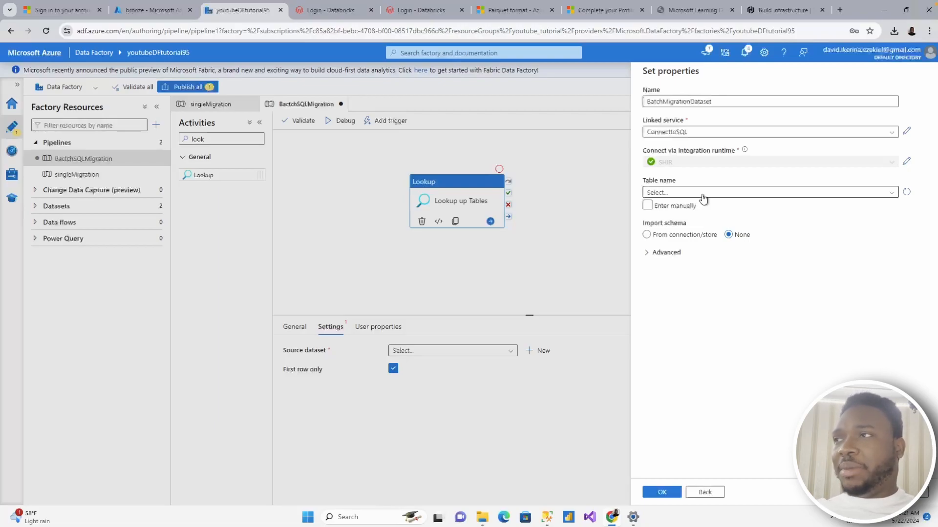
click(661, 495)
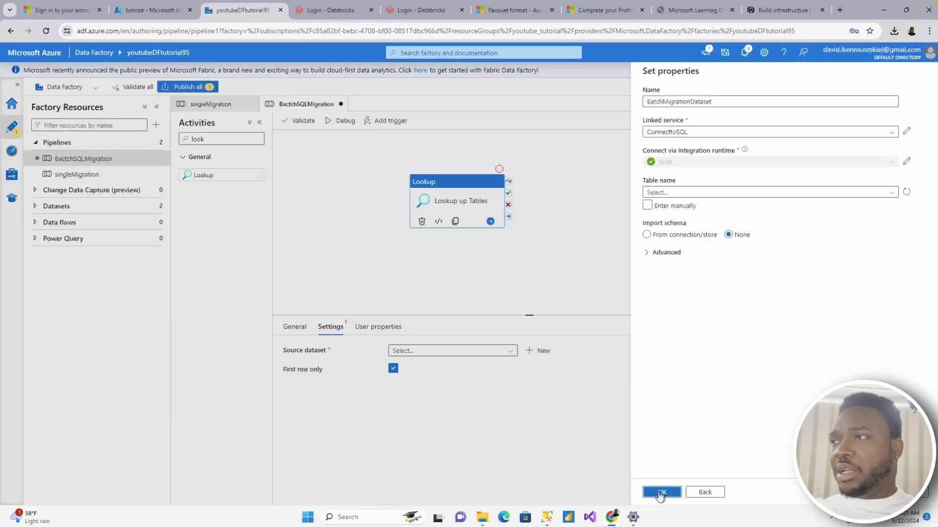
Step: Set the lookup to use a query and paste in the copied SELECT statement filtering on the Sales schema
click(424, 387)
click(452, 415)
key(ctrl+v)
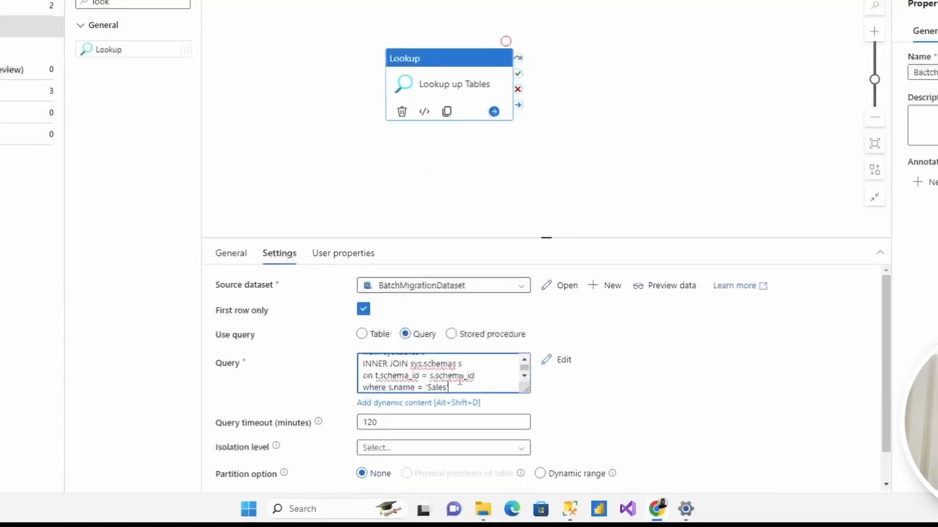
scroll(461, 376, up, 3)
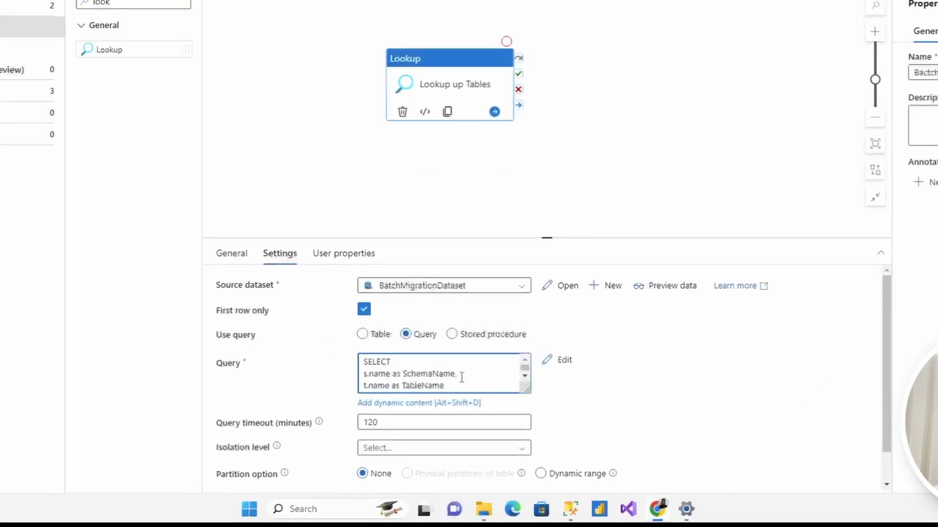
scroll(461, 377, down, 3)
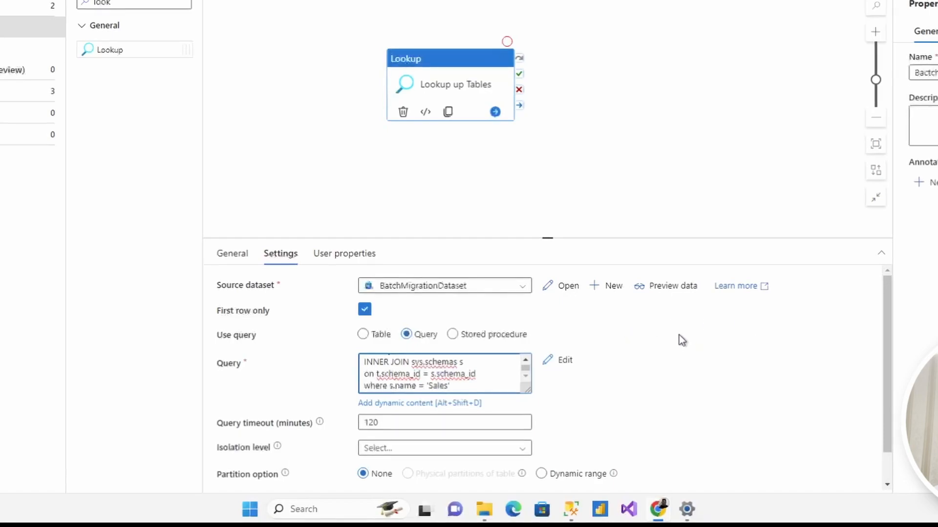
Step: Turn off First row only for the lookup, previewing the query's data before and after the change
click(667, 292)
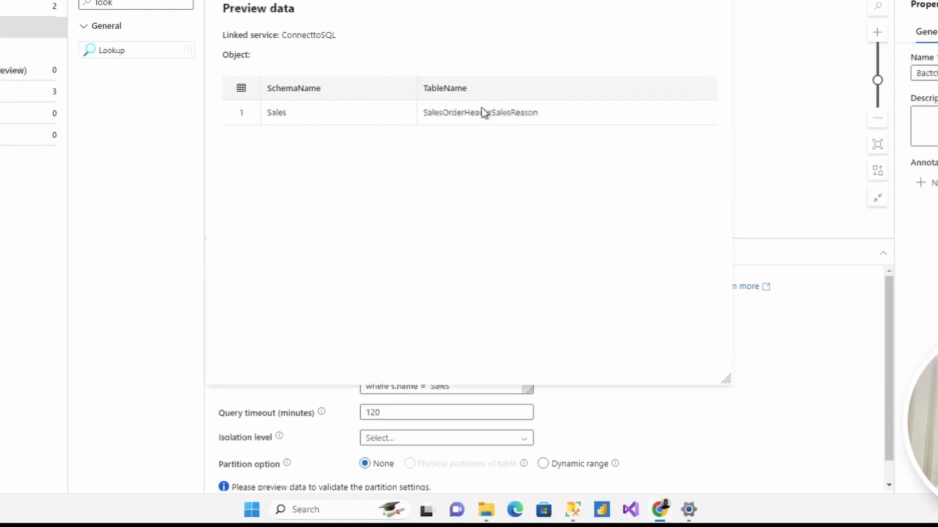
click(725, 2)
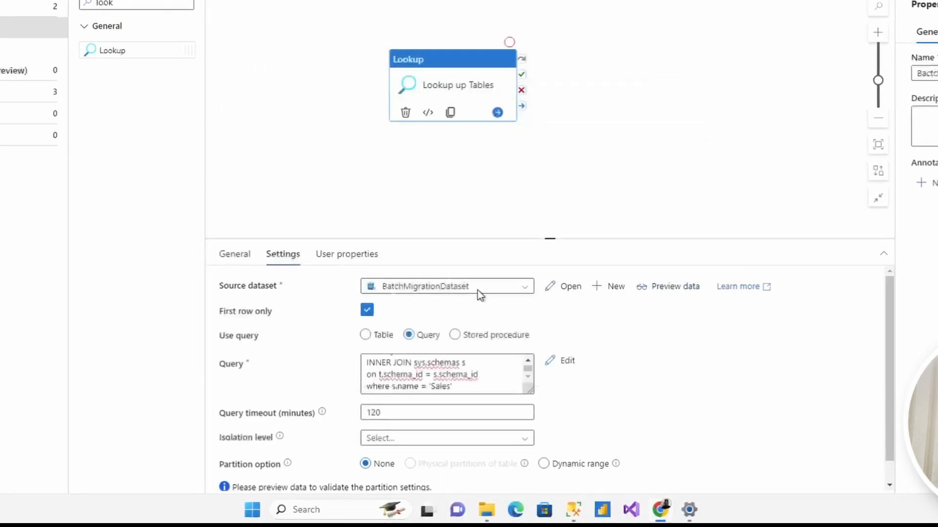
click(367, 311)
click(683, 288)
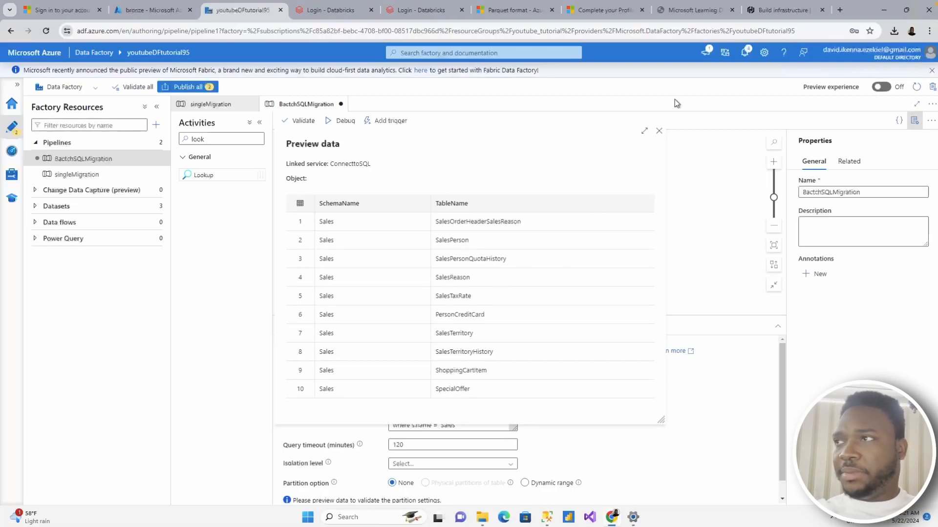
click(659, 130)
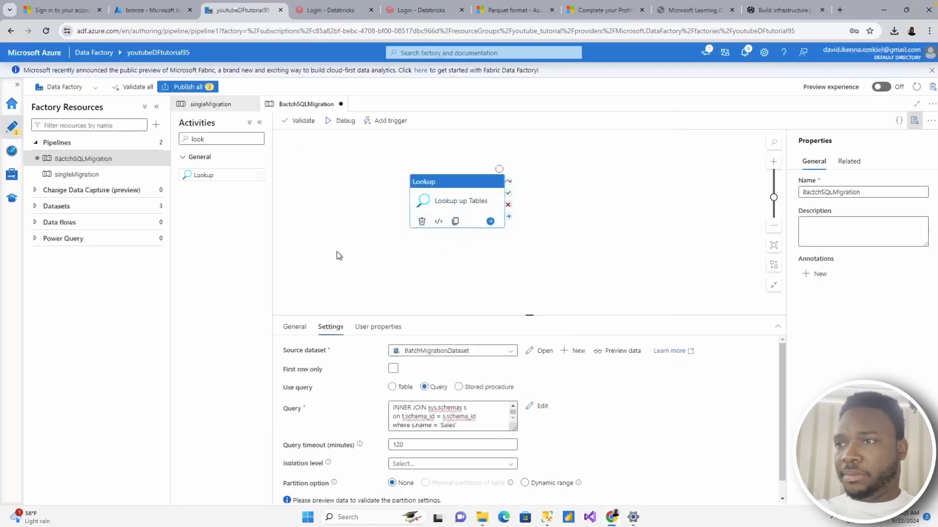
Step: Debug the BactchSQLMigration pipeline and inspect the input details of its Lookup up Tables run
scroll(358, 368, down, 1)
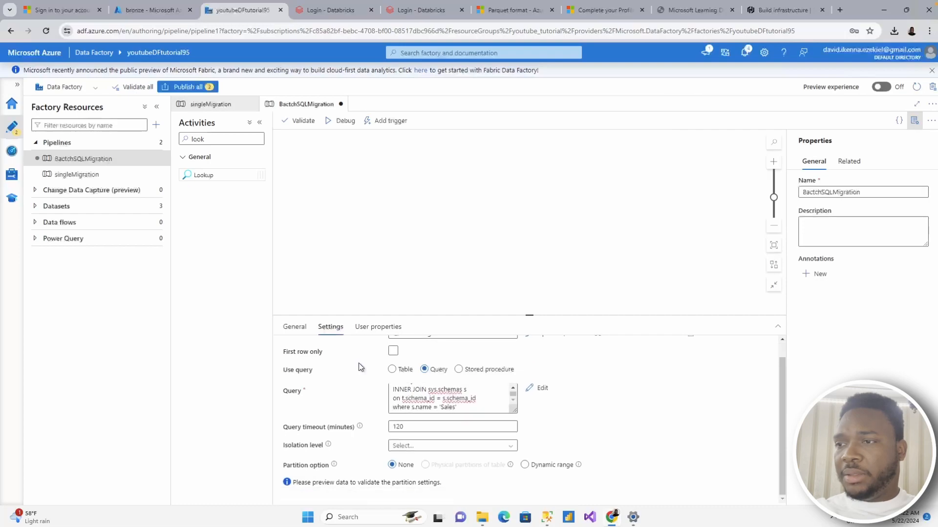
scroll(364, 396, up, 1)
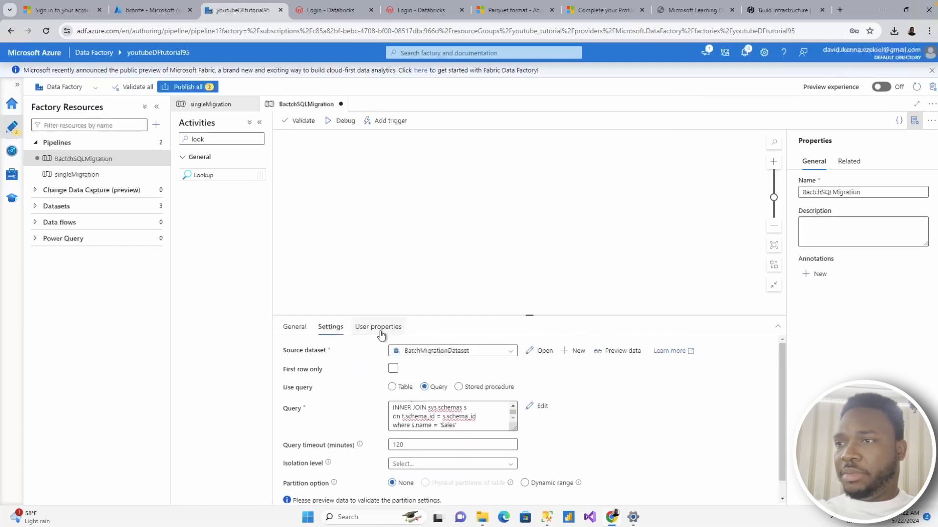
click(372, 328)
click(330, 327)
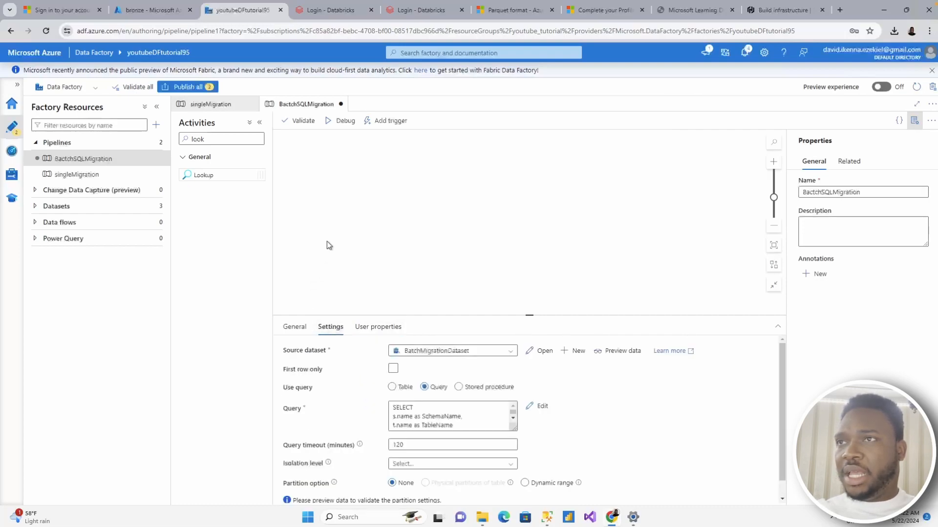
click(339, 121)
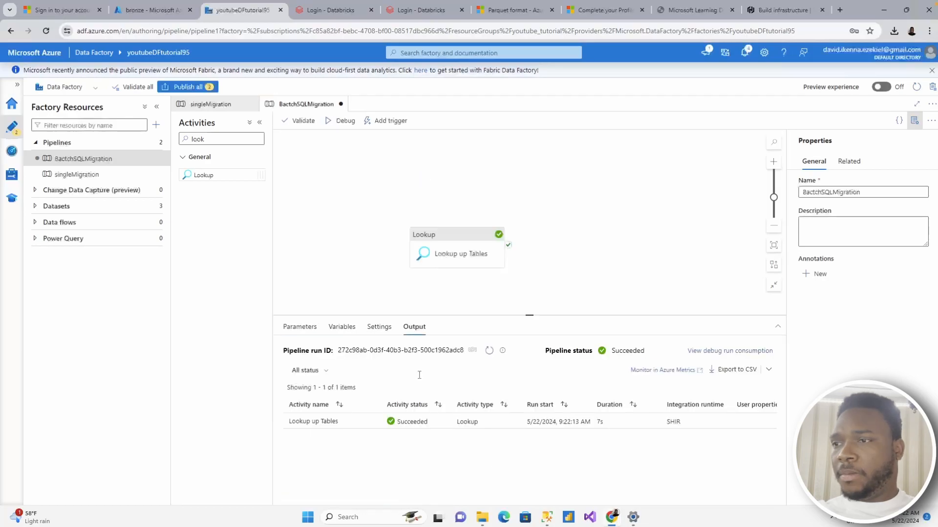
click(358, 422)
scroll(339, 356, down, 5)
scroll(295, 366, up, 5)
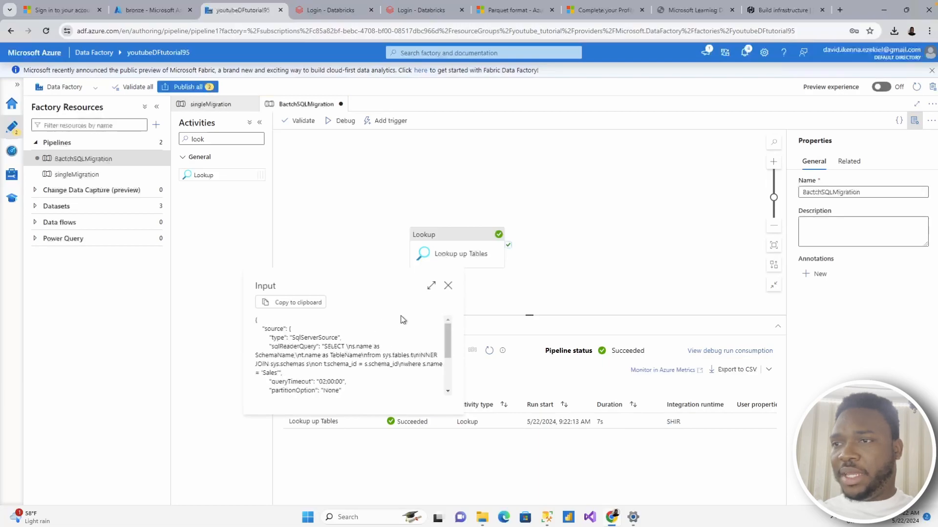
click(448, 286)
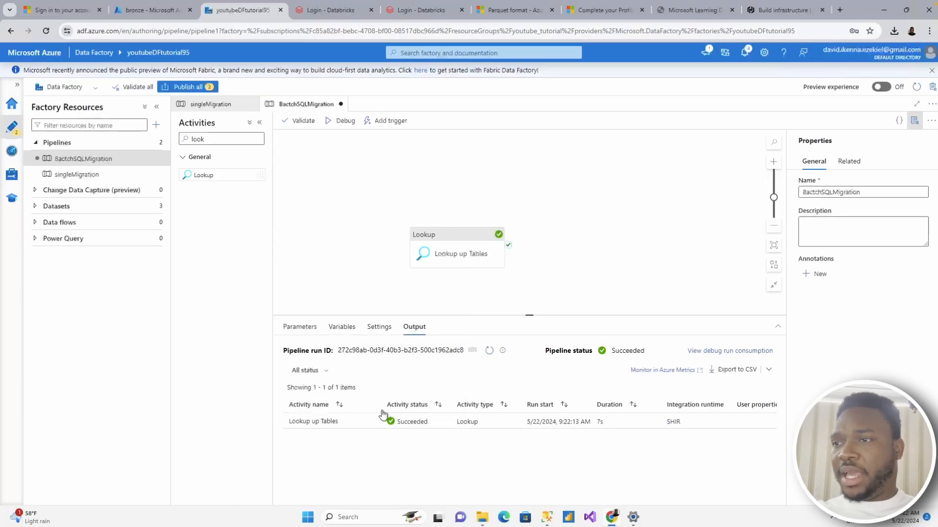
Step: Examine the Lookup up Tables run's output, checking the count and the returned schema and table names
click(372, 422)
scroll(376, 366, down, 3)
scroll(372, 354, up, 3)
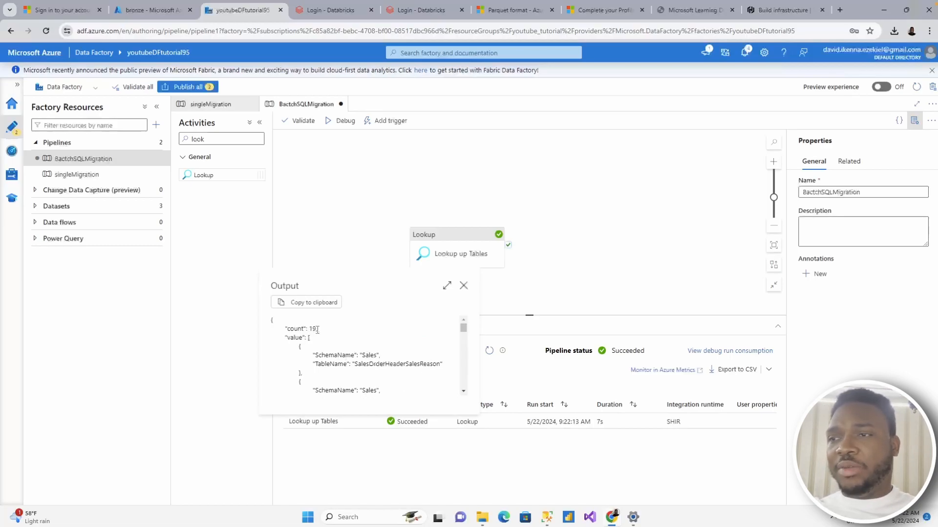
drag(311, 354, 454, 370)
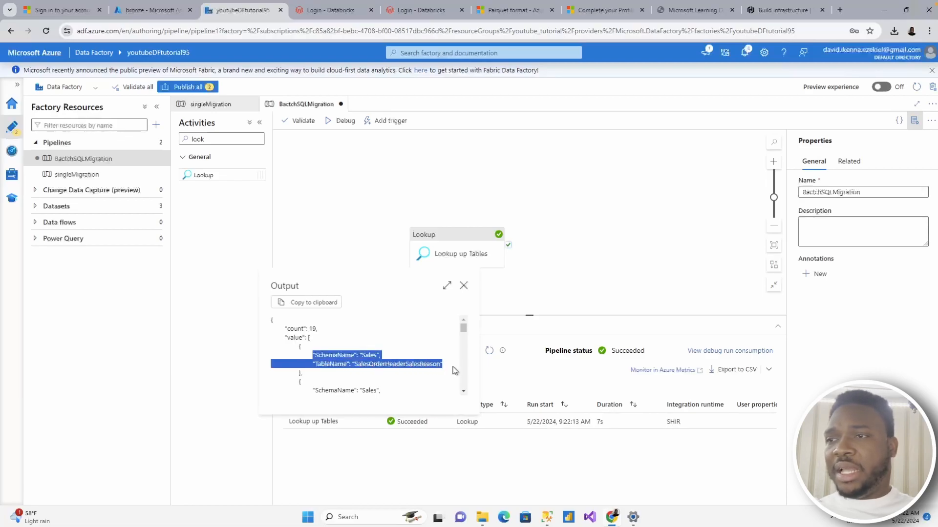
scroll(342, 366, down, 2)
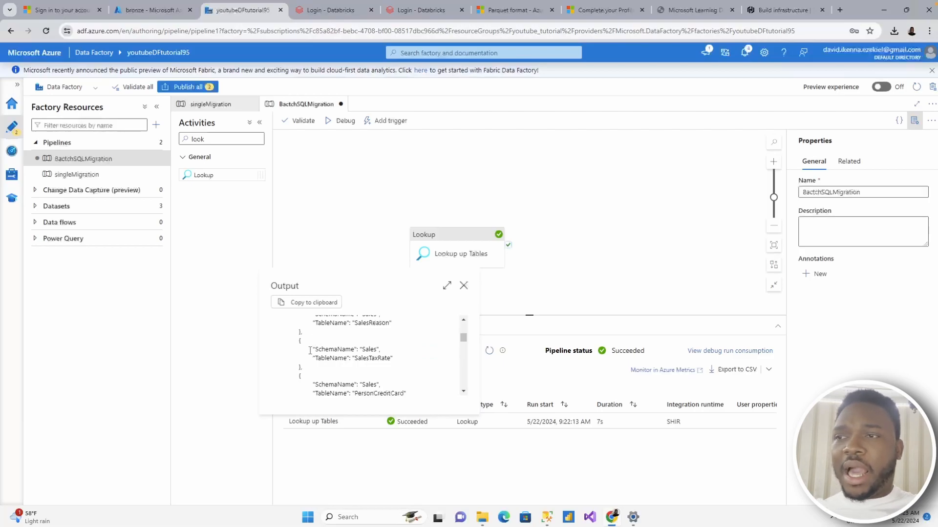
scroll(374, 379, down, 5)
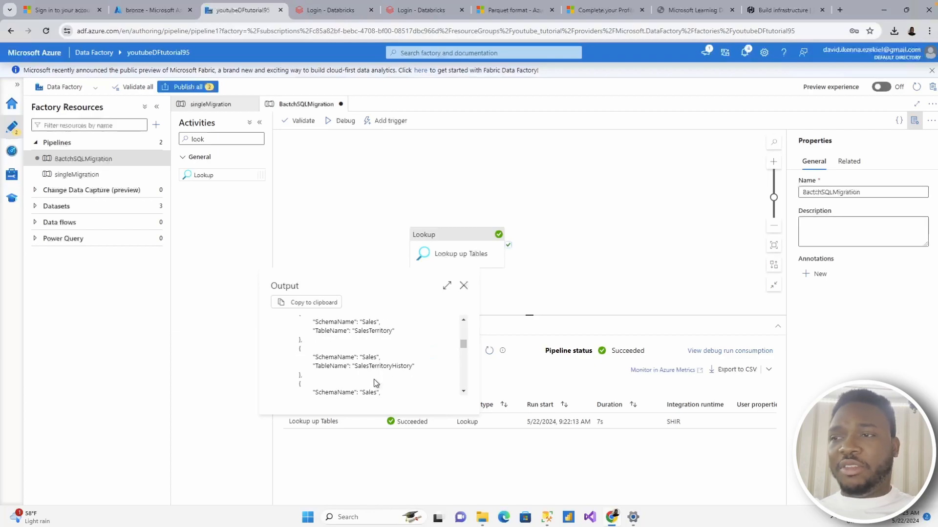
drag(385, 342, 301, 334)
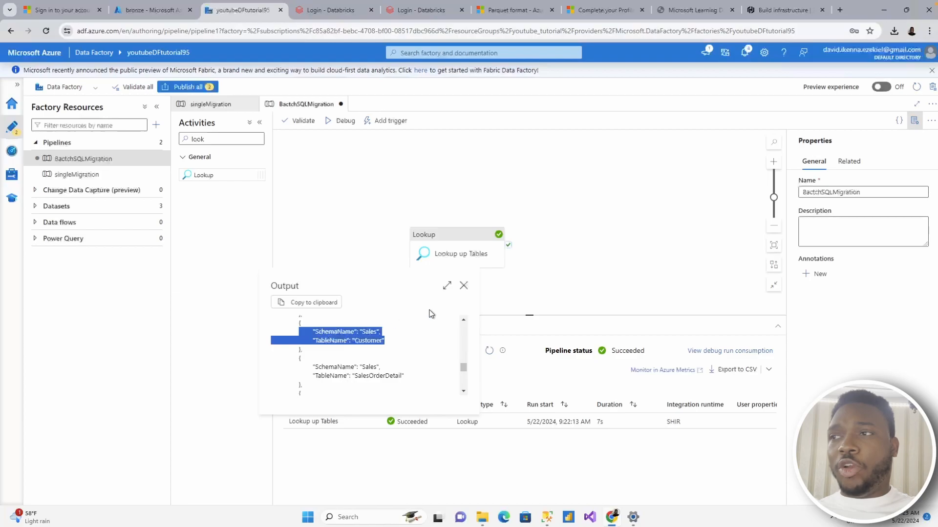
click(463, 285)
Step: Add a ForEach activity to the BactchSQLMigration pipeline and connect it to the Lookup up Tables activity's success output
click(560, 251)
drag(210, 139, 181, 142)
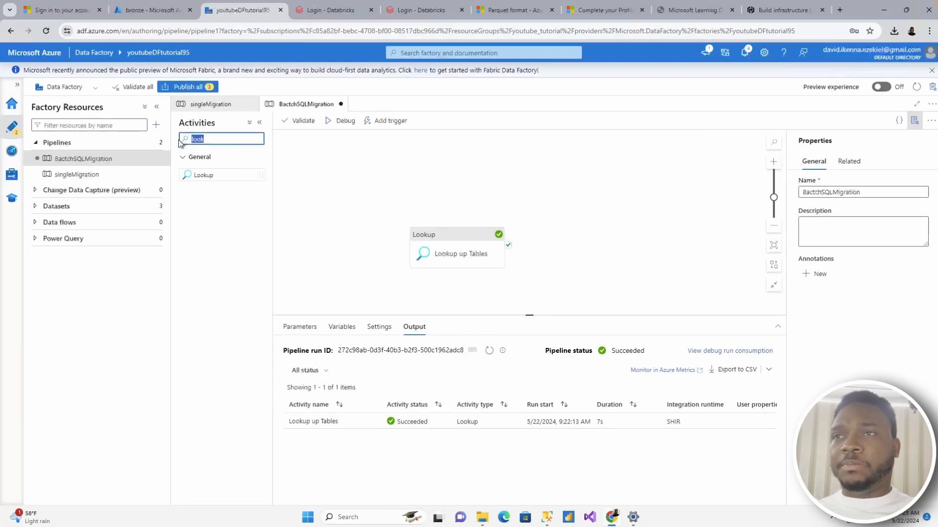
text(for)
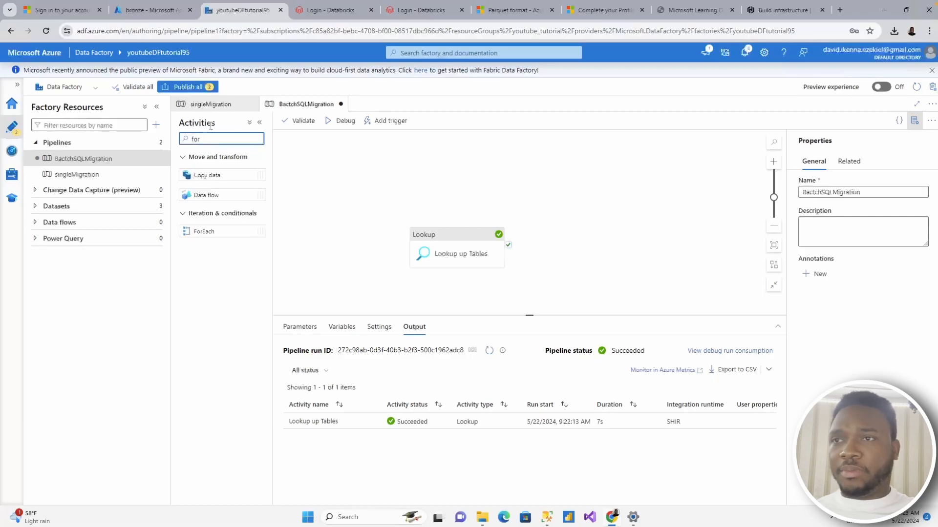
drag(215, 231, 544, 251)
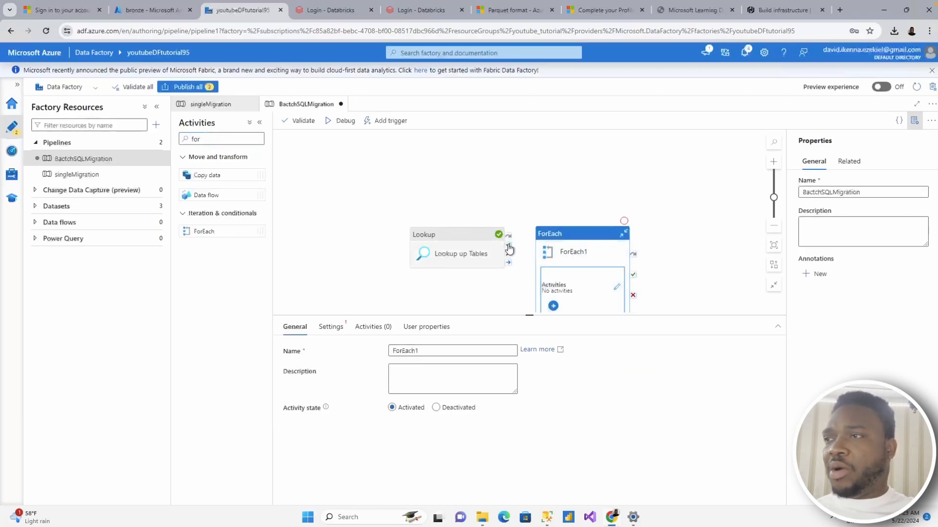
drag(509, 247, 534, 244)
click(657, 233)
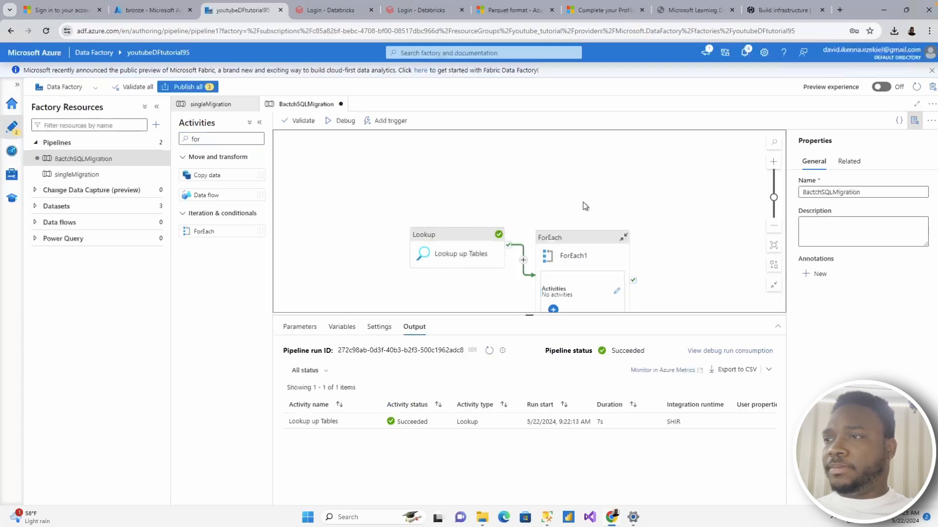
scroll(678, 186, down, 1)
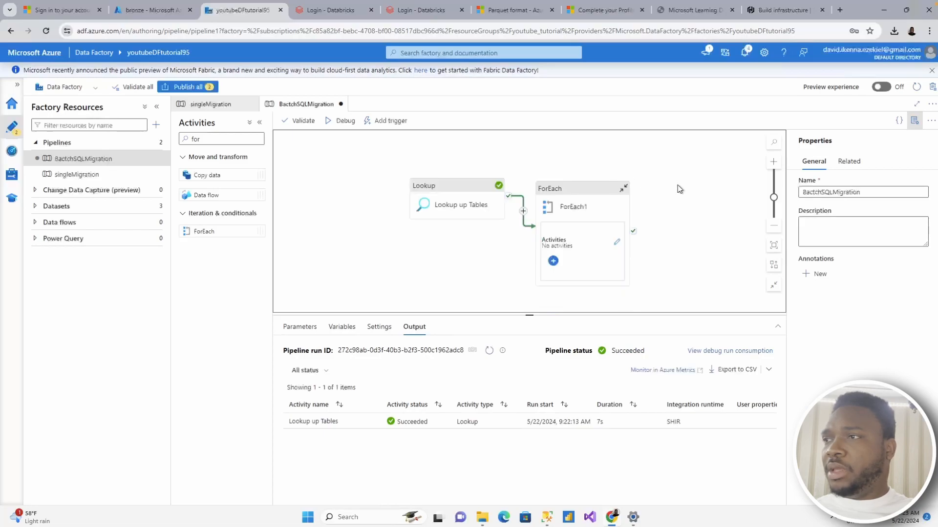
Step: Rename the ForEach activity as ForEach Each Table
click(571, 205)
drag(449, 351, 413, 351)
key(BackSpace)
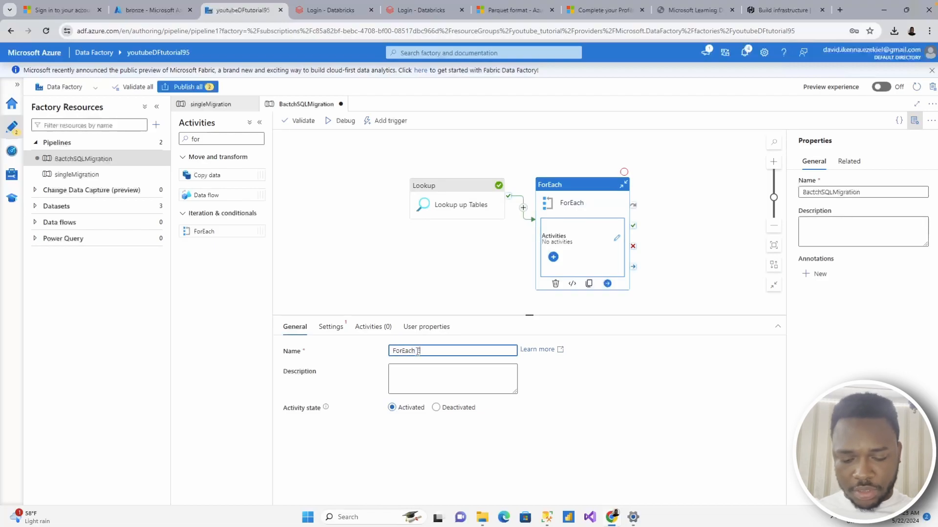
text(Each Table)
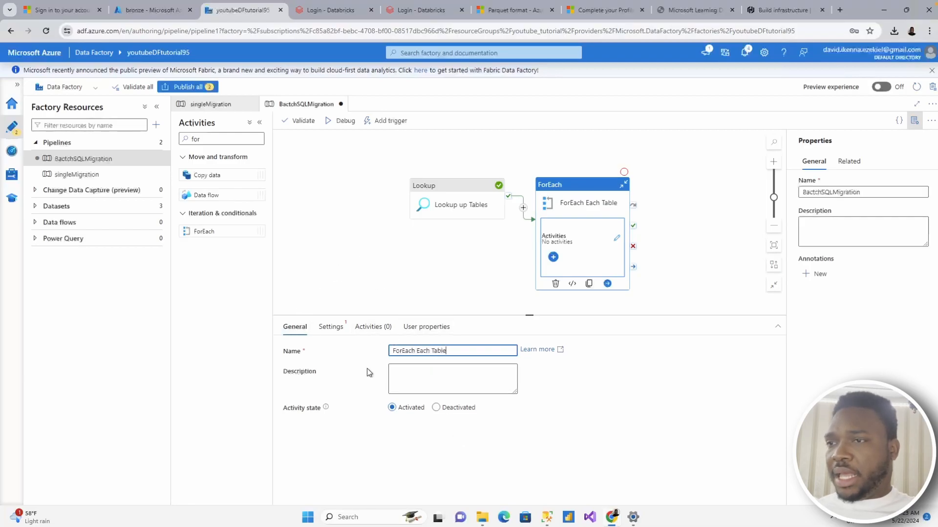
click(336, 332)
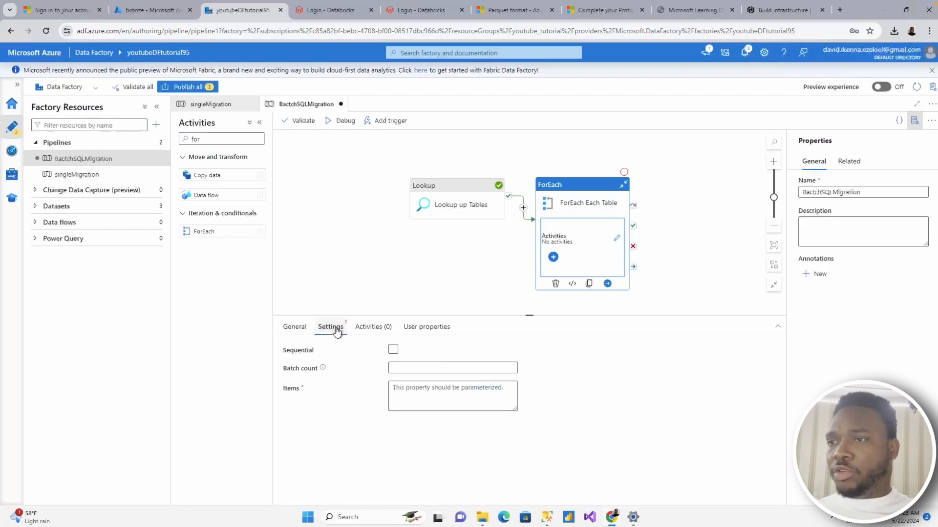
click(448, 390)
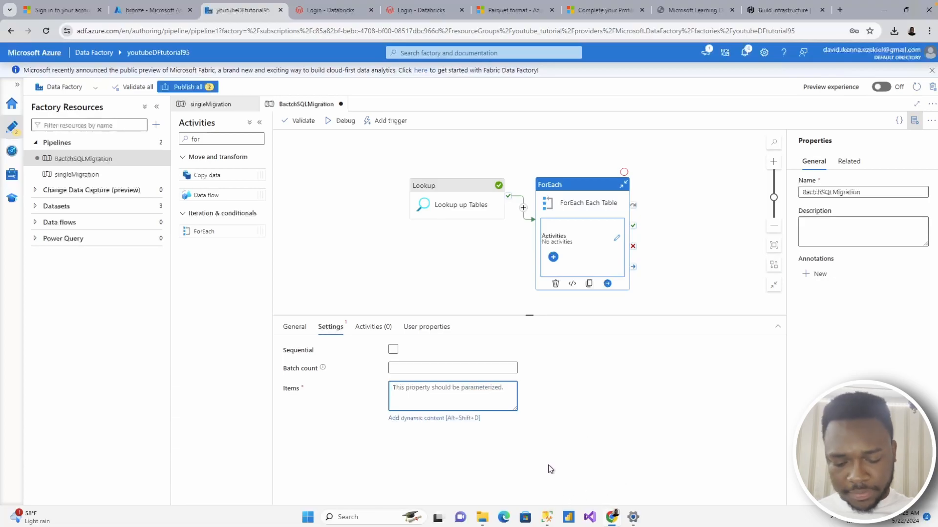
click(419, 420)
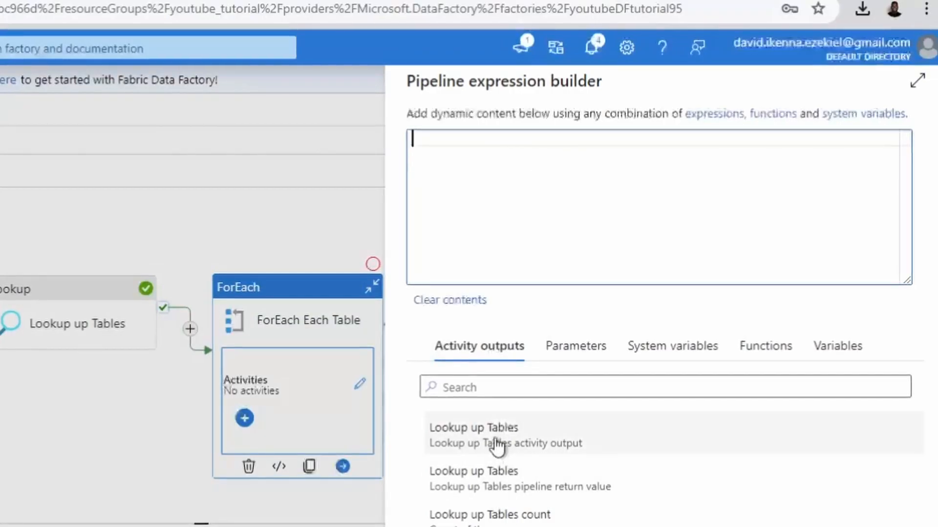
click(661, 267)
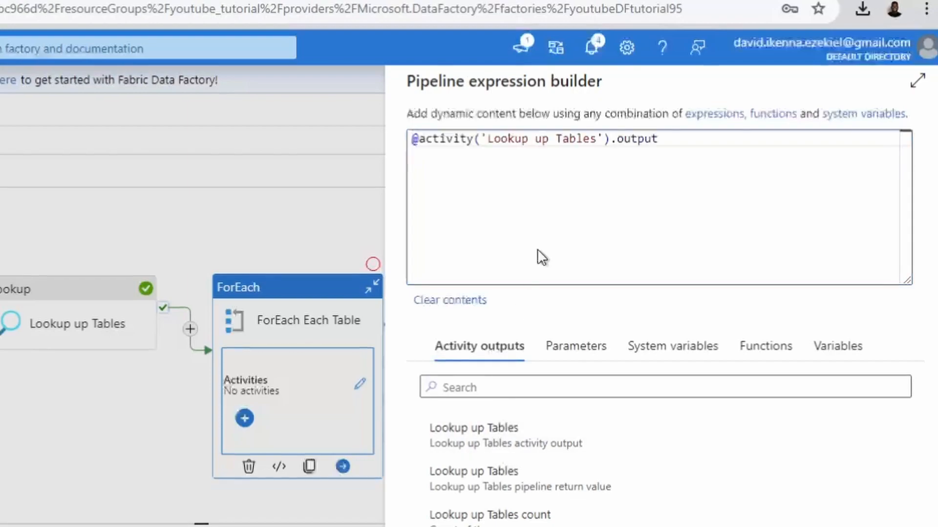
click(669, 141)
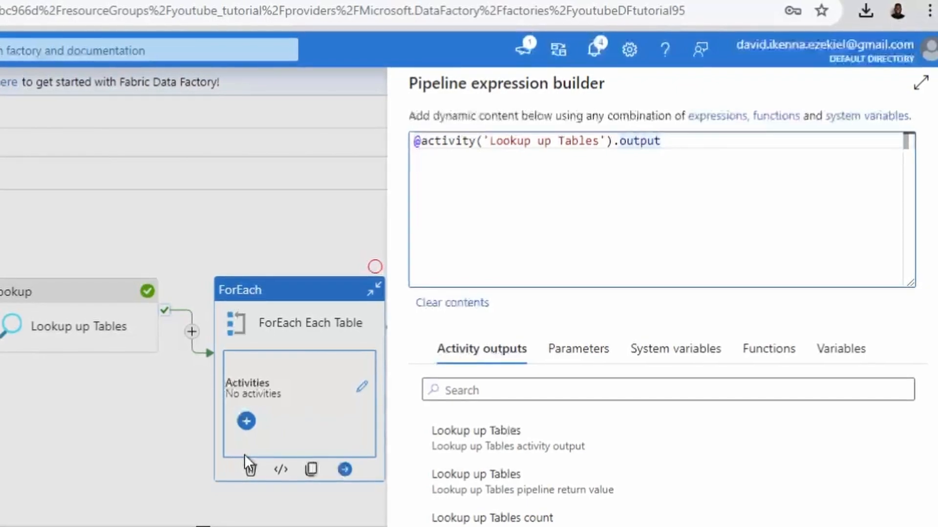
text(.value)
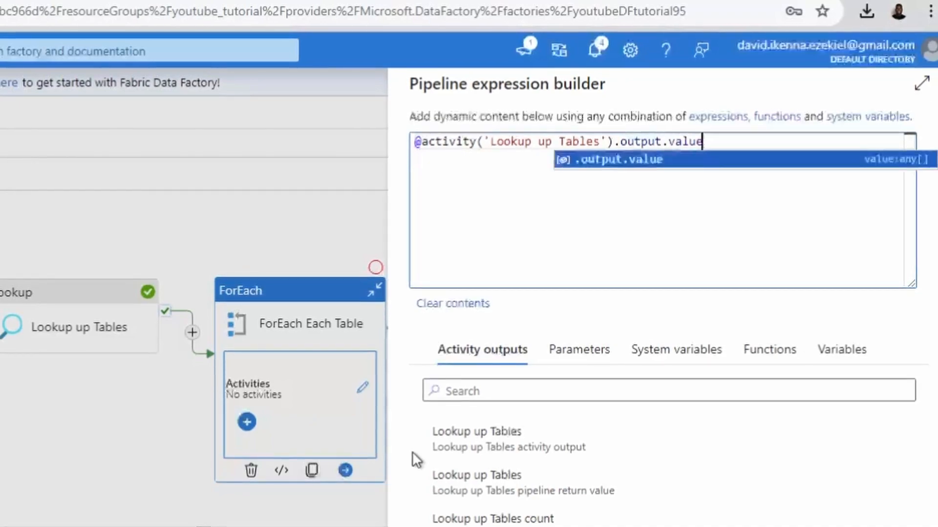
click(662, 161)
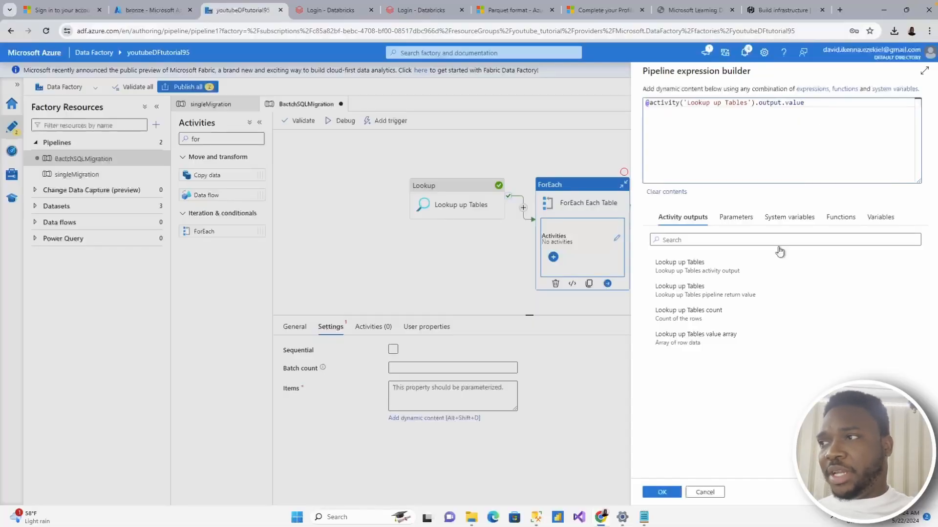
click(661, 493)
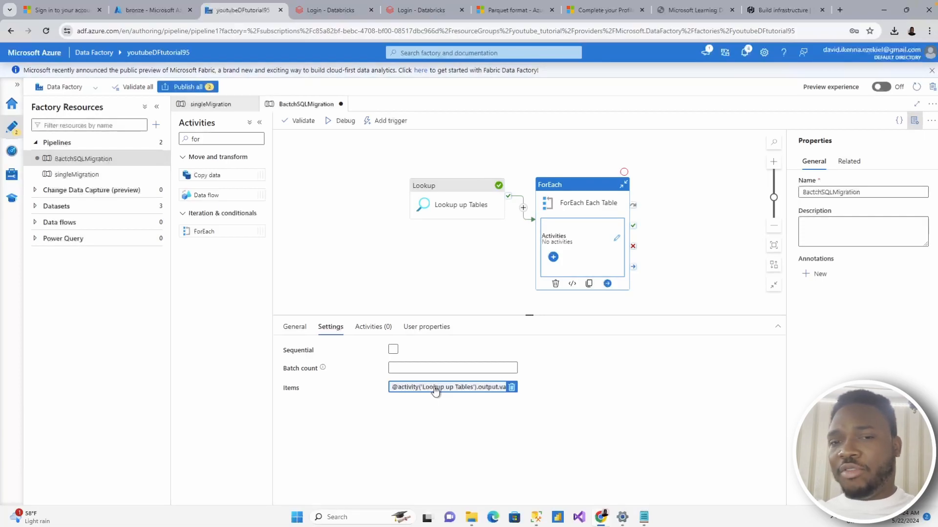
Step: Add a Copy data activity inside the ForEach Each Table loop and name it Copy Batch Table
click(370, 332)
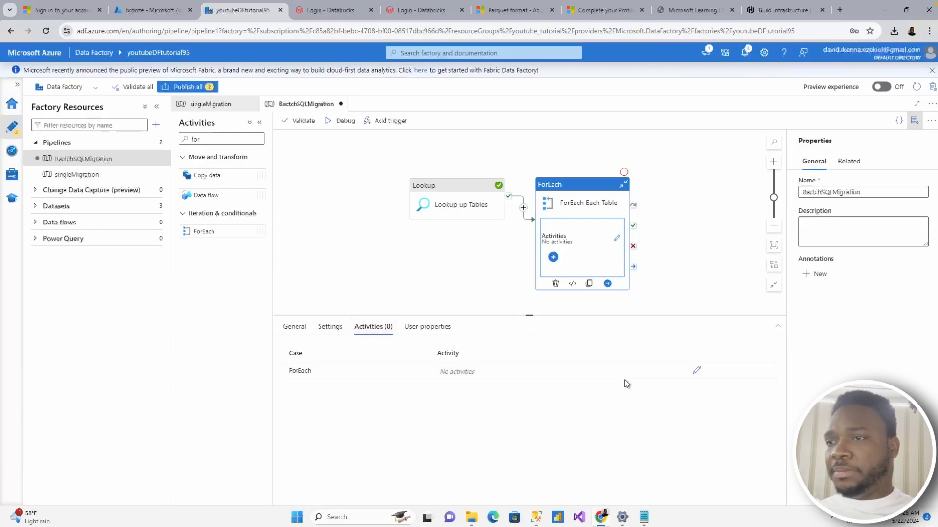
click(696, 372)
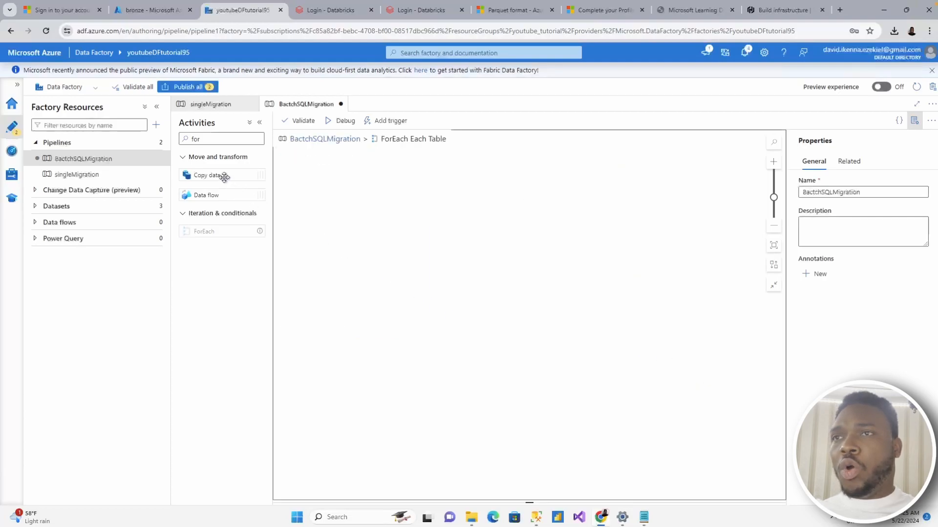
drag(224, 177, 461, 252)
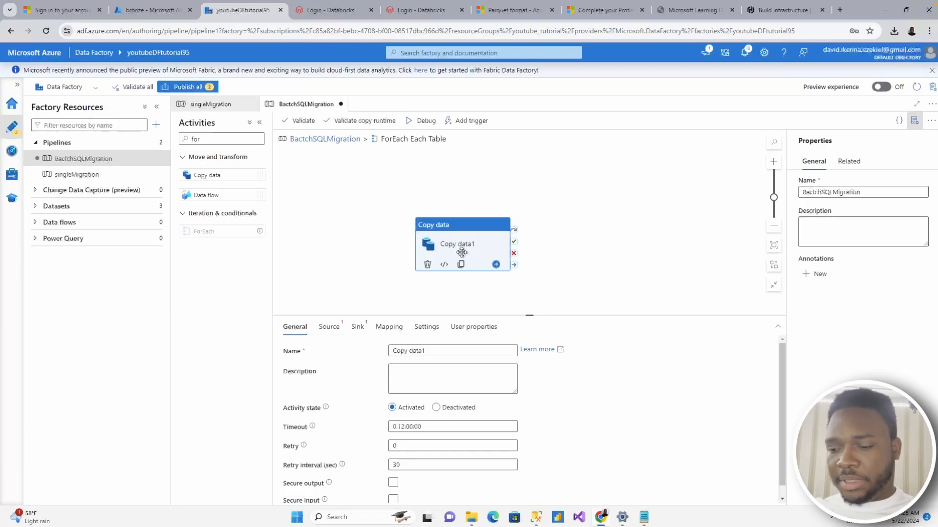
drag(436, 352, 409, 351)
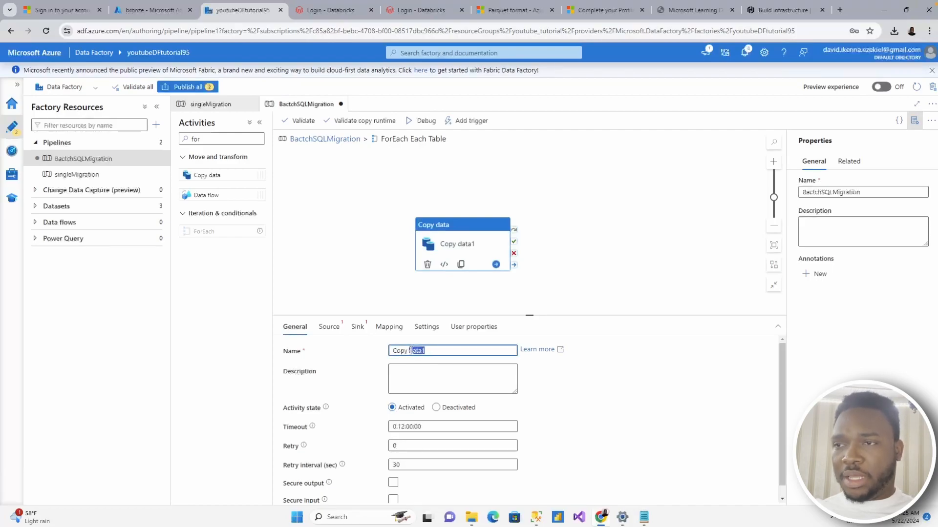
key(BackSpace)
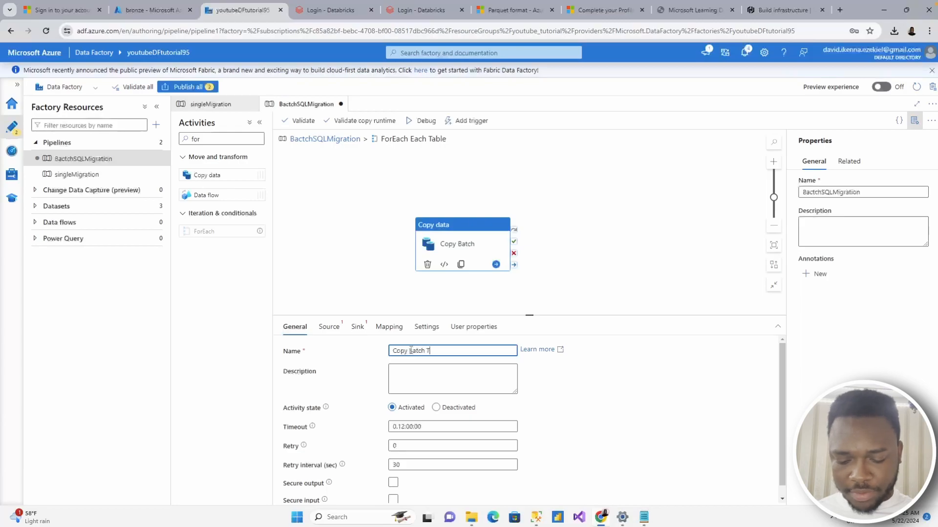
text(Batch Table)
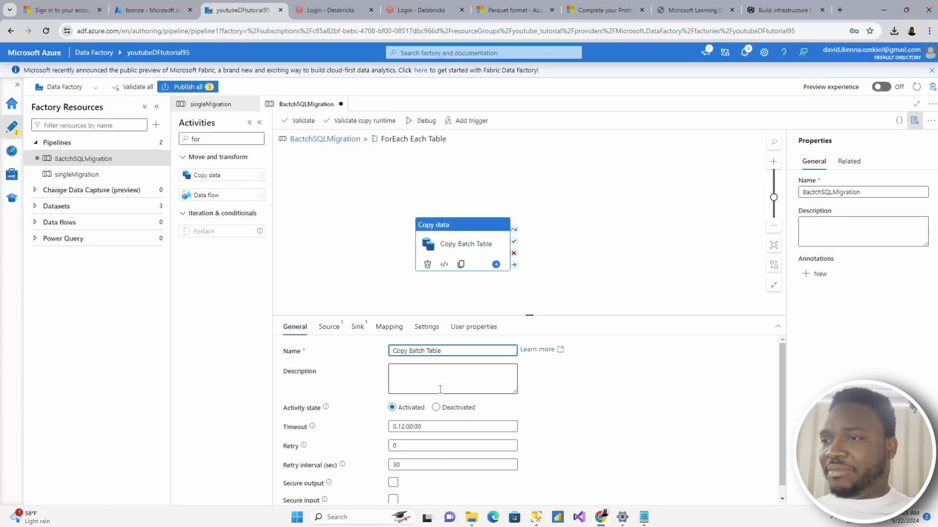
scroll(442, 400, down, 2)
scroll(443, 412, up, 2)
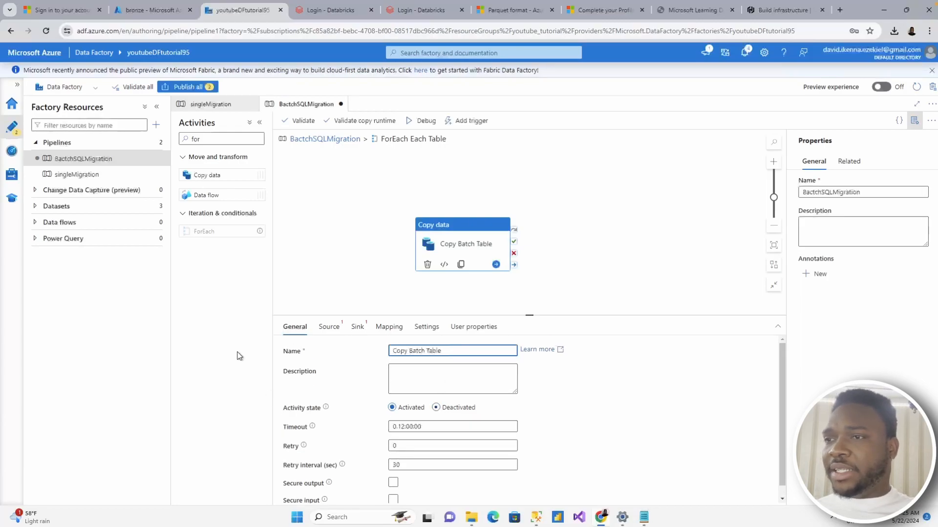
Step: Start a new SQL Server dataset as the source of the Copy Batch Table activity
click(328, 328)
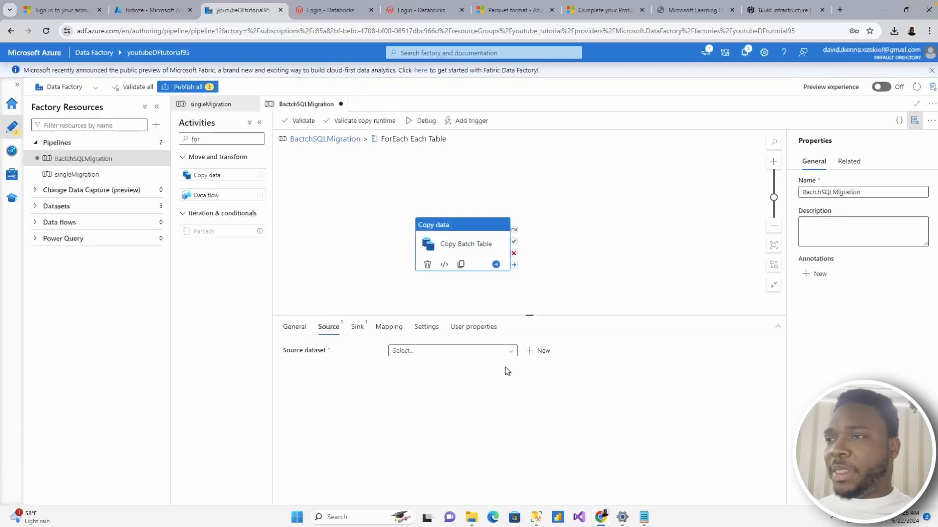
click(539, 352)
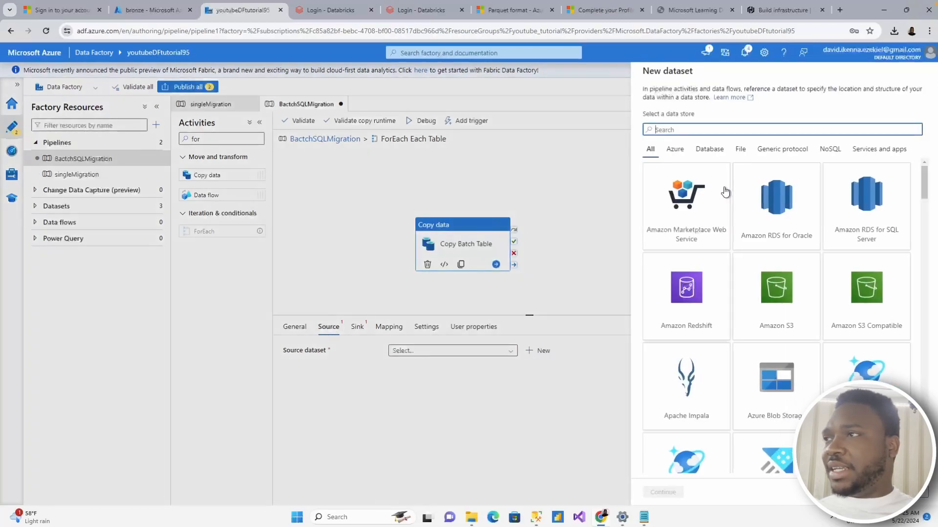
text(data)
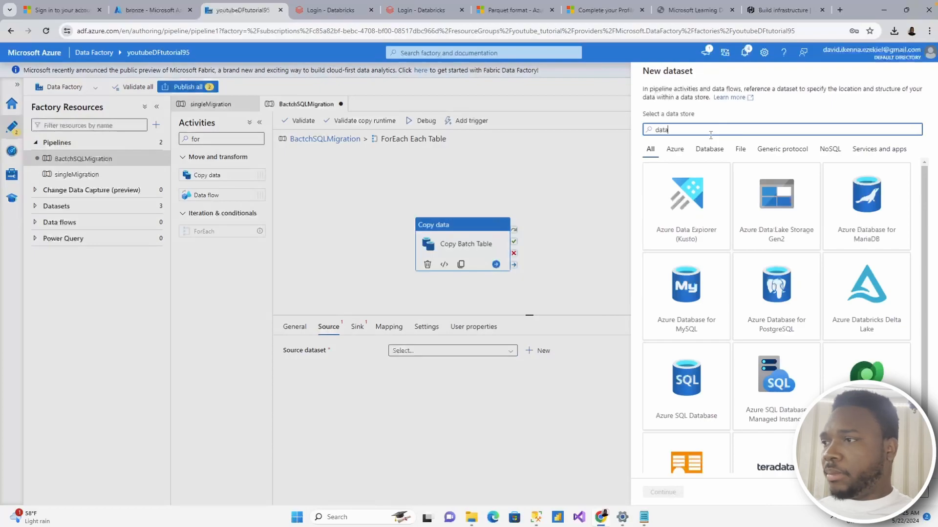
key(BackSpace)
key(BackSpace)
key(BackSpace)
key(BackSpace)
text(sql)
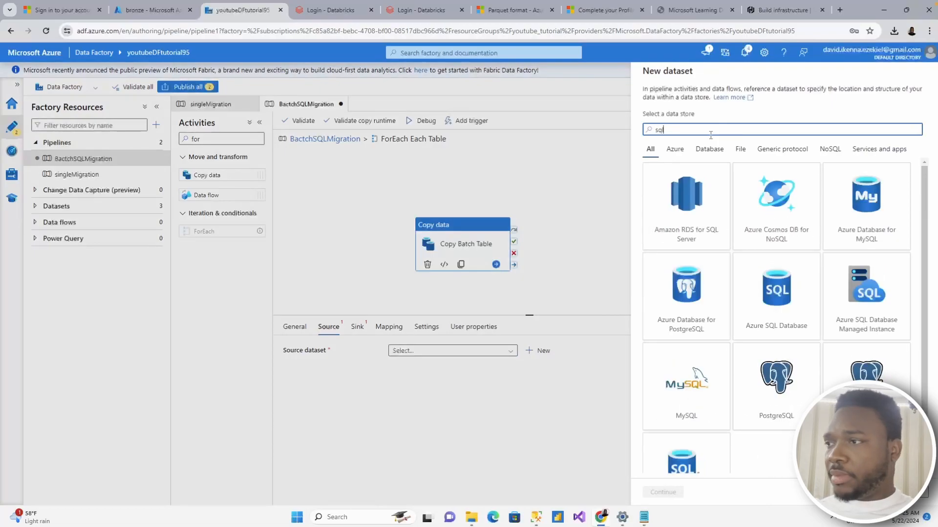
scroll(768, 195, down, 1)
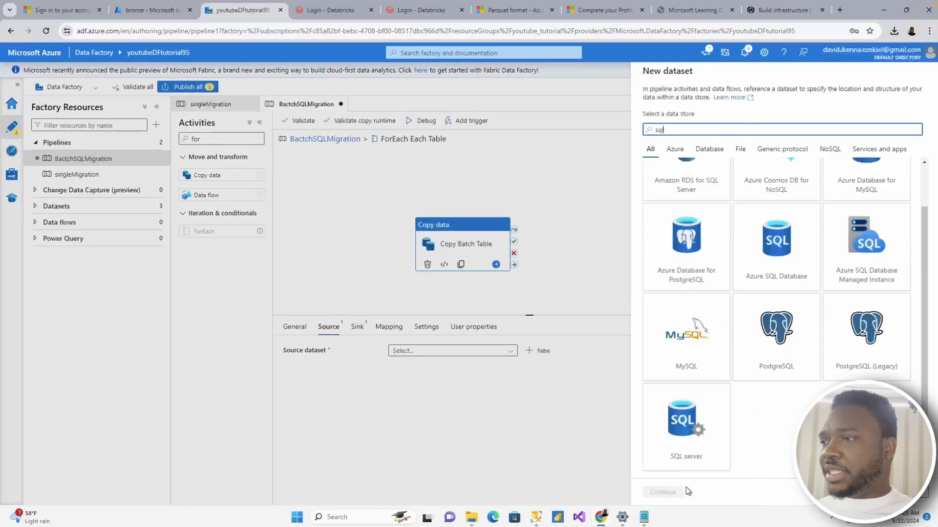
click(691, 429)
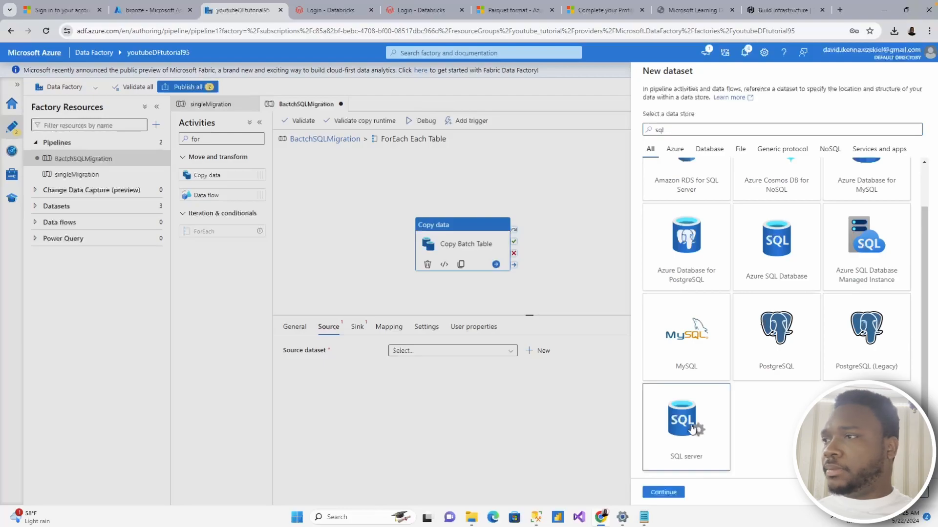
click(677, 491)
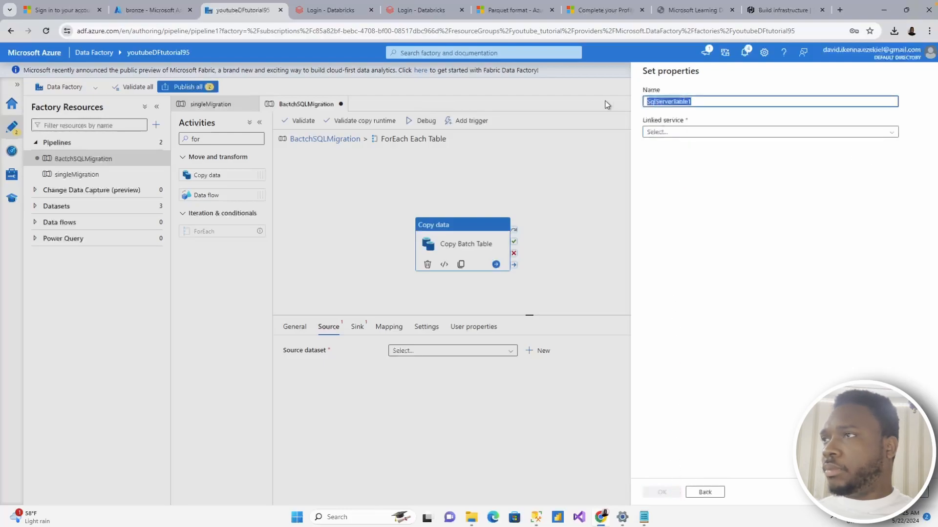
Step: Name the source dataset BatchTableDataset, link it to ConnecttoSQL without selecting a table, and create it
text(BatchTableDataset)
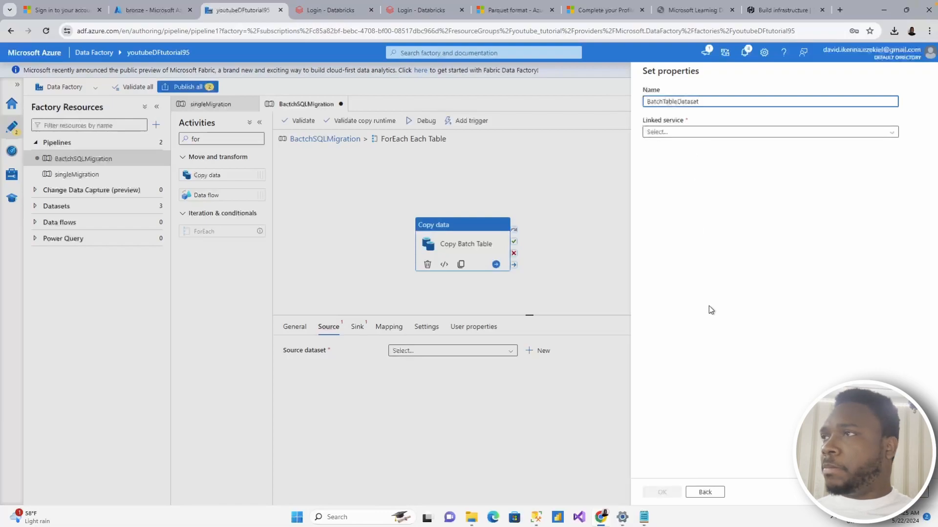
click(703, 132)
click(694, 182)
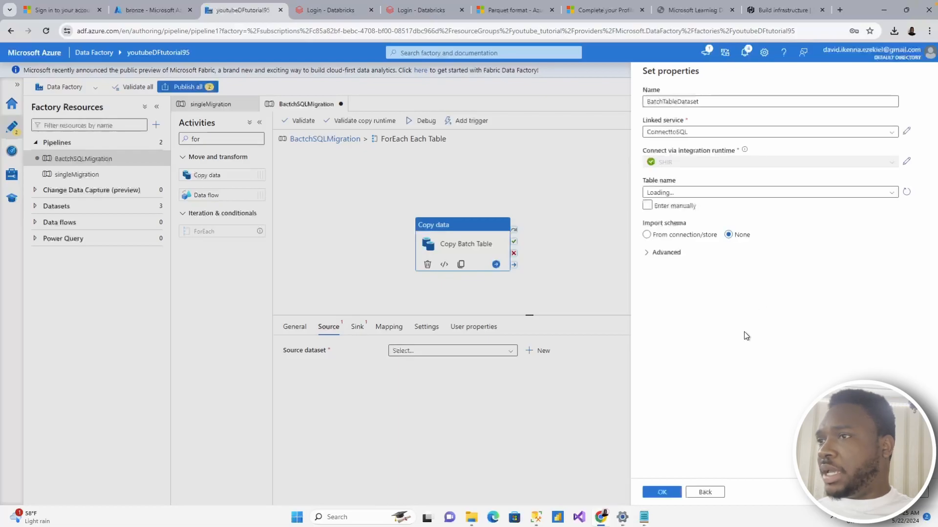
click(659, 492)
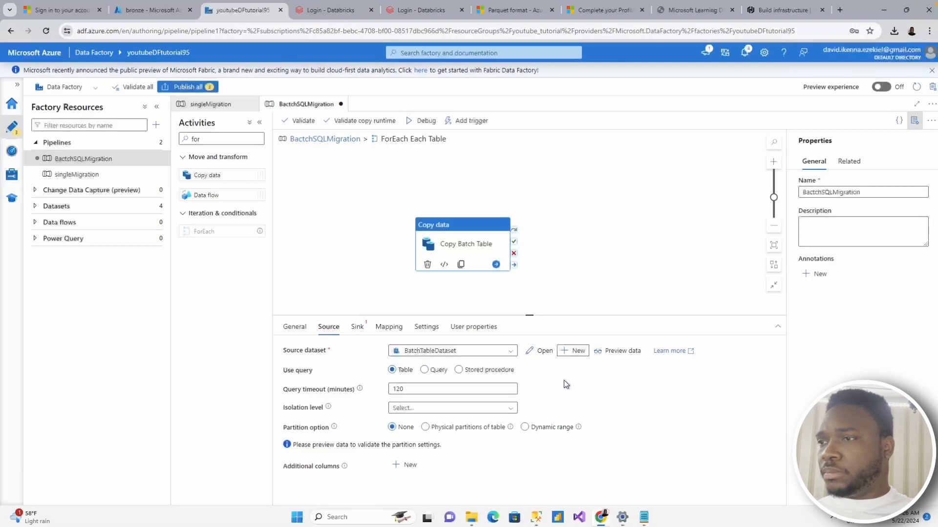
Step: Switch the source to a query with the dynamic expression @{concat('SELECT * FROM ', item().SchemaName, '.', item().TableName)}
click(431, 370)
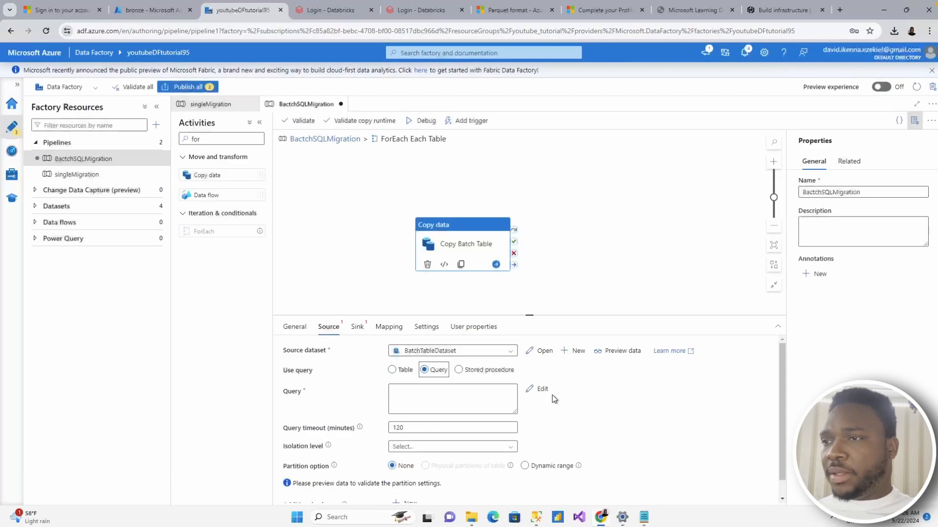
click(488, 397)
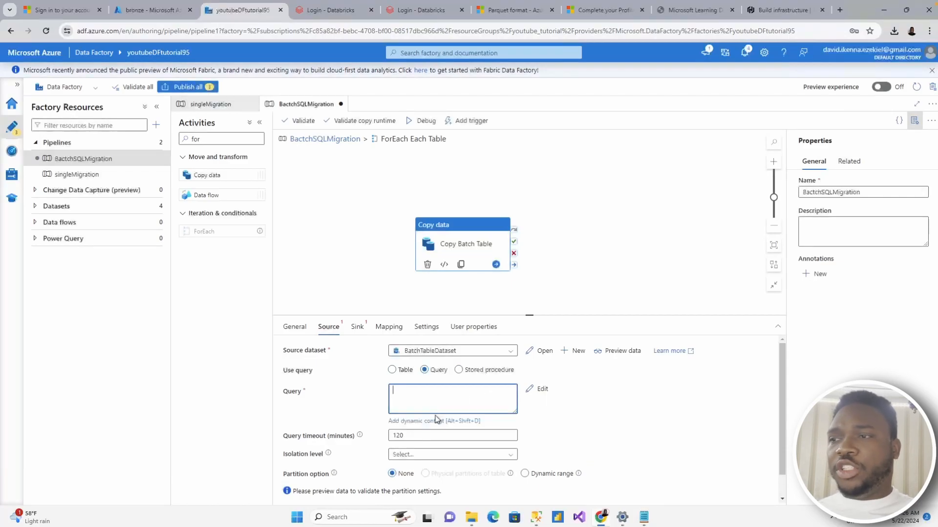
click(432, 422)
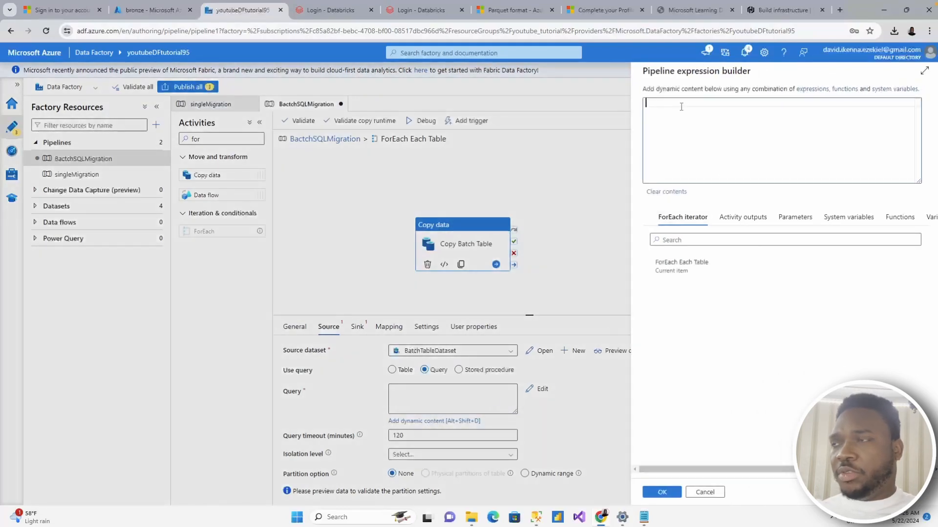
text(@{concat('SELECT * FROM ', item().SchemaName, '.', item().TableName)})
click(682, 104)
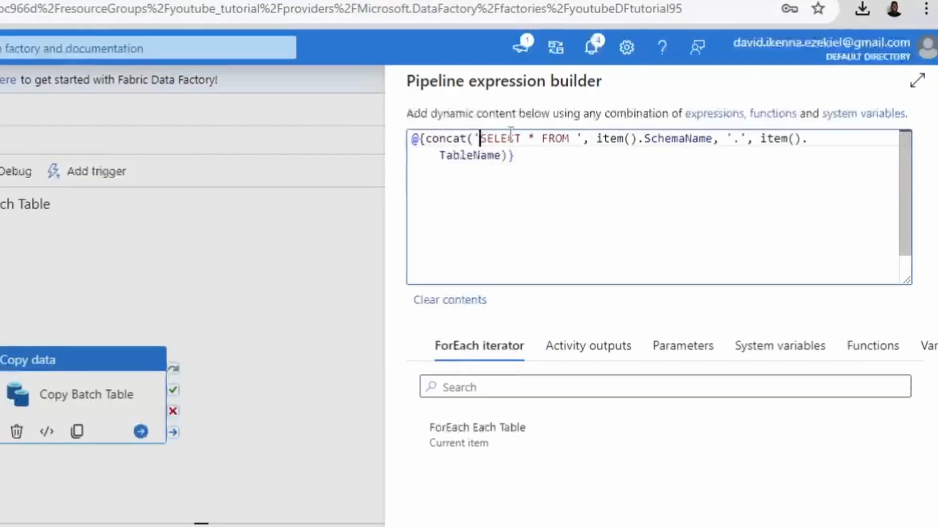
drag(480, 138, 569, 139)
click(646, 140)
double_click(646, 141)
click(665, 140)
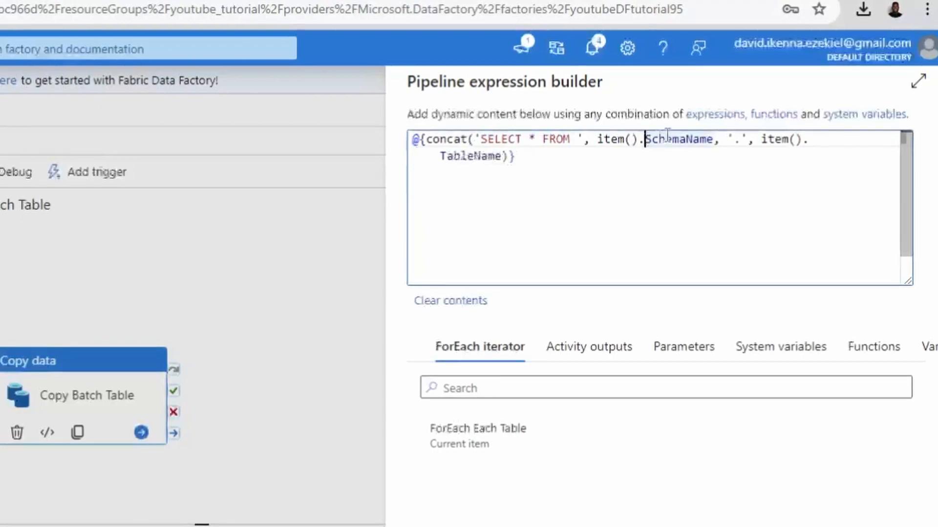
click(767, 140)
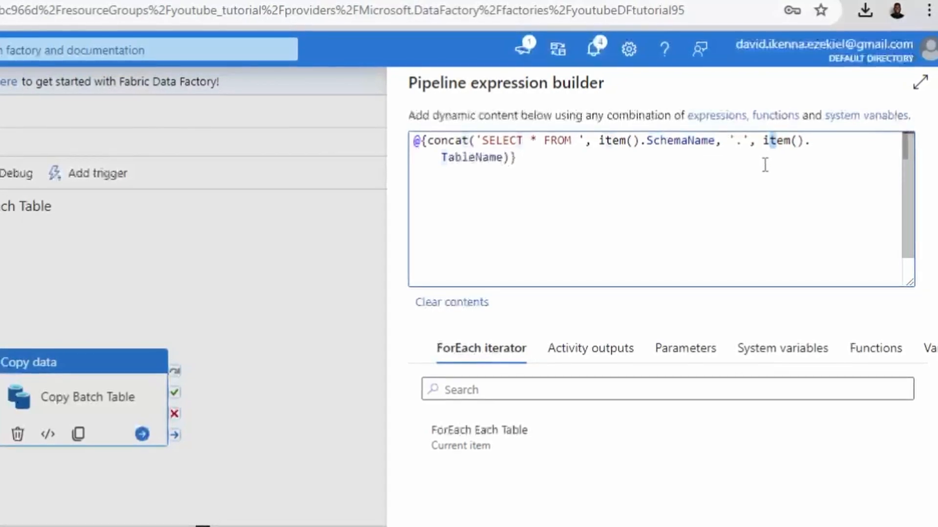
click(664, 143)
click(783, 147)
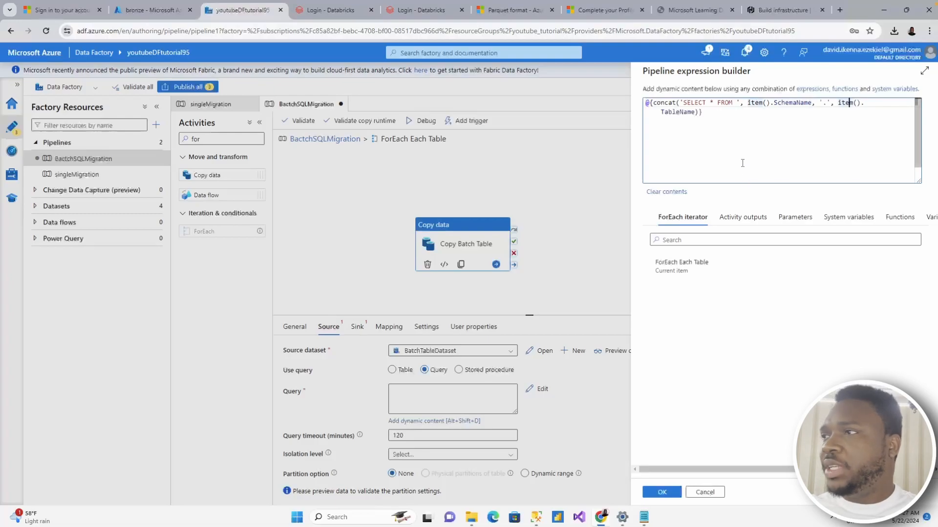
click(661, 492)
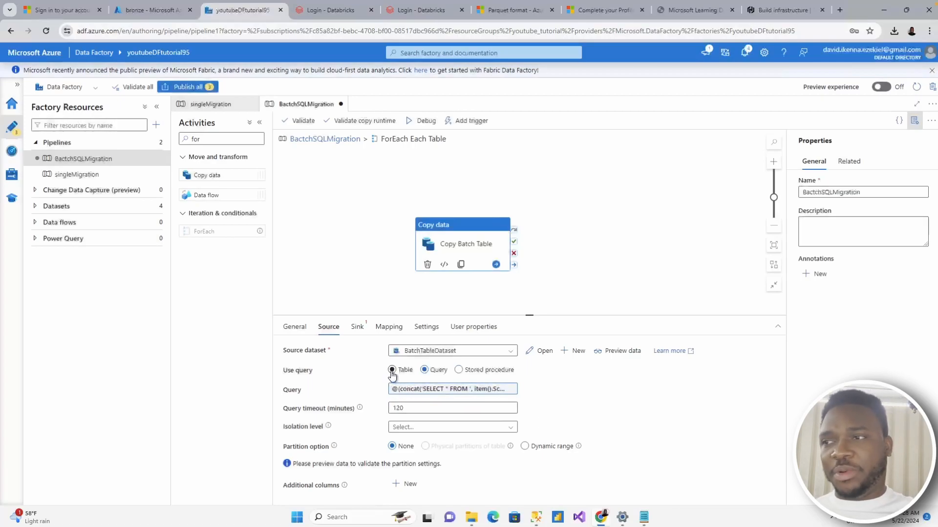
click(423, 389)
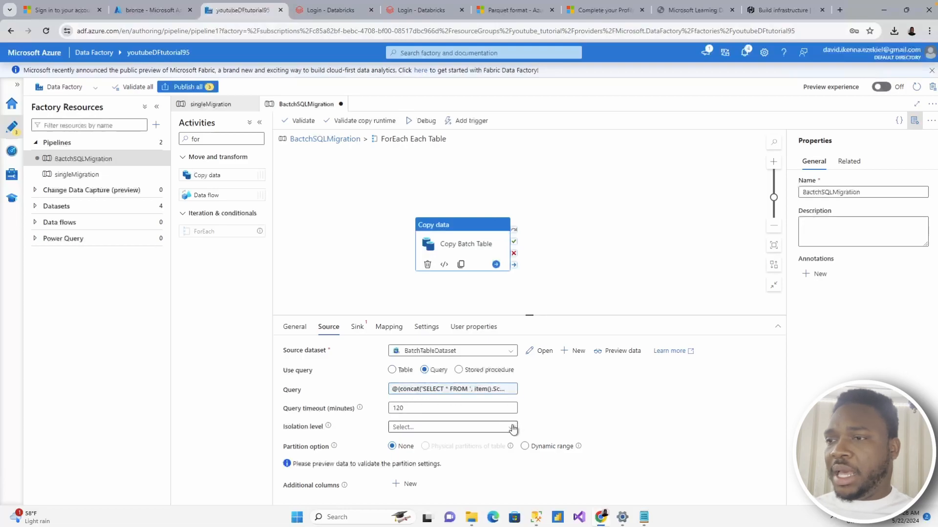
Step: Start a new Azure Data Lake Storage Gen2 sink dataset in Parquet format for the copy activity
click(357, 328)
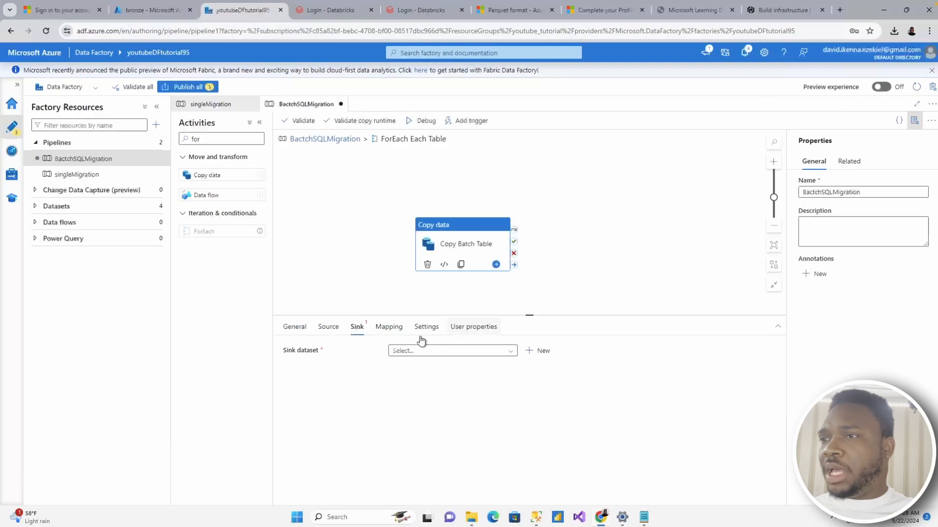
text(gen)
click(708, 205)
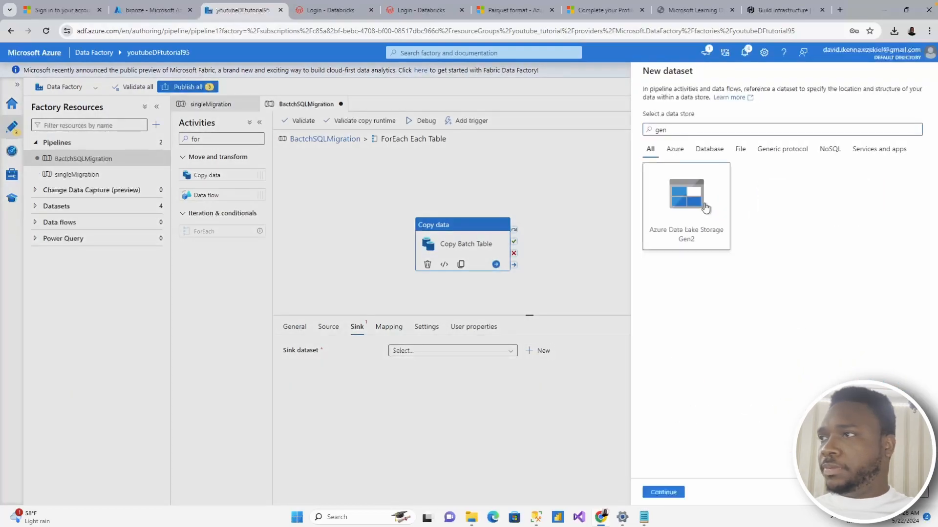
click(663, 492)
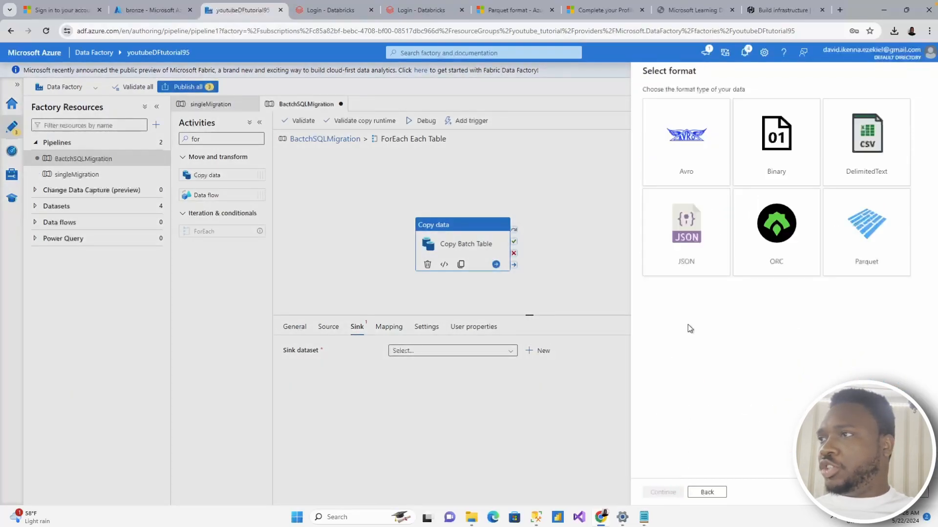
click(872, 232)
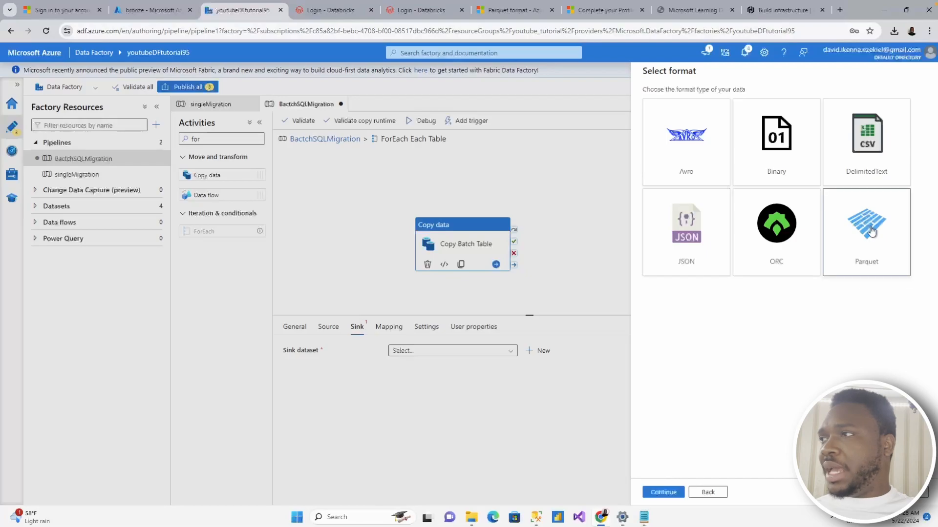
click(663, 492)
Step: Name the sink dataset ParquetBatchSink and choose AzureDataLakeStorage1 as its linked service
drag(680, 101, 644, 101)
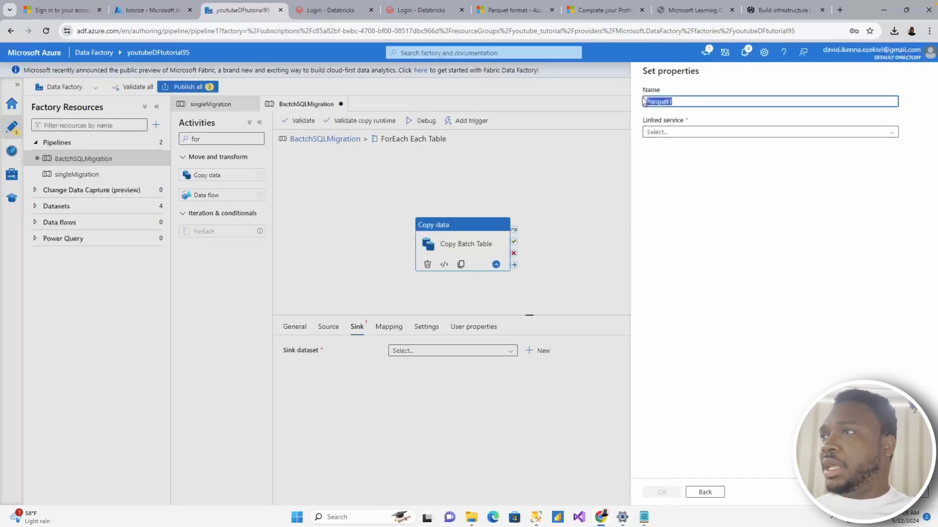
key(Right)
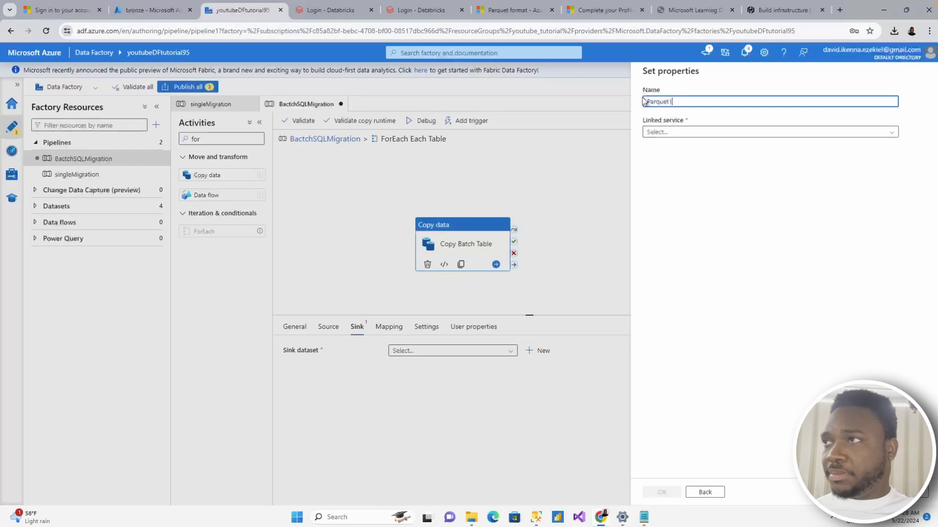
text(BatchSink)
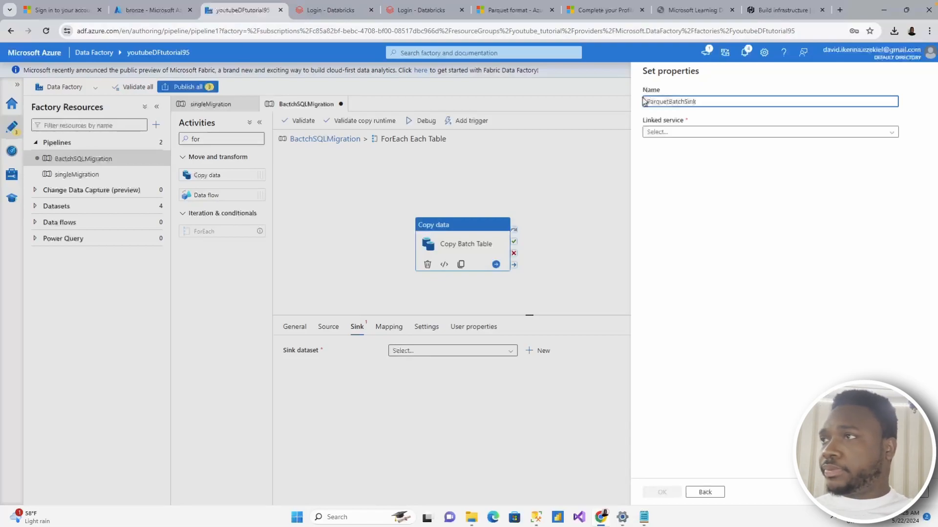
click(702, 132)
click(717, 178)
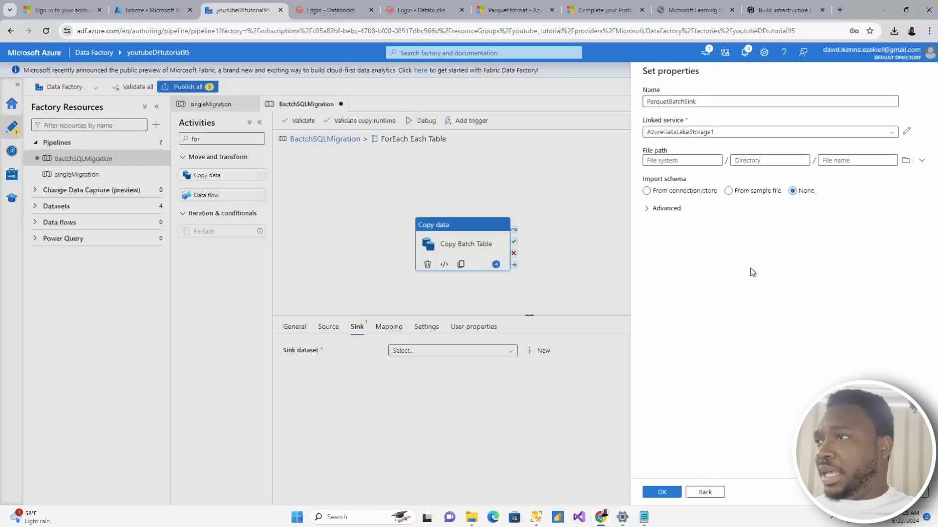
Step: Set the sink dataset's file path to the bronze folder and create the dataset
click(906, 161)
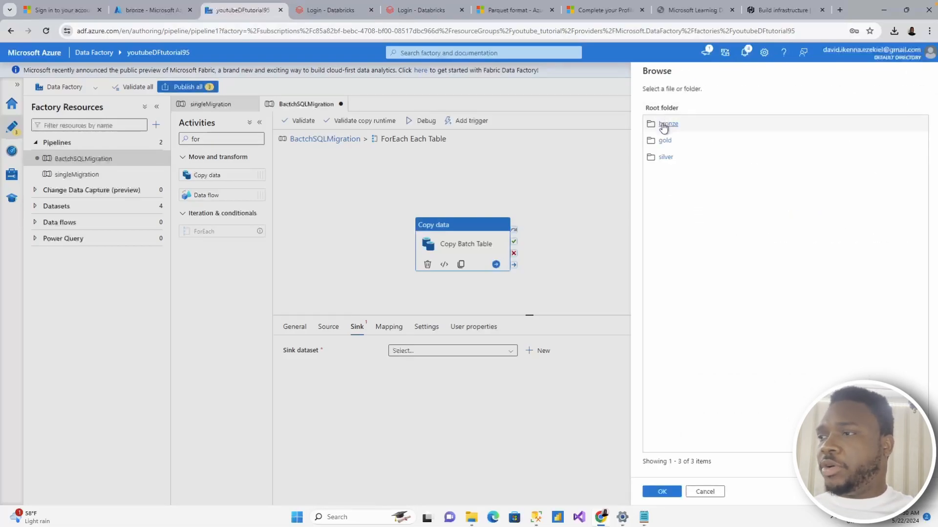
click(665, 124)
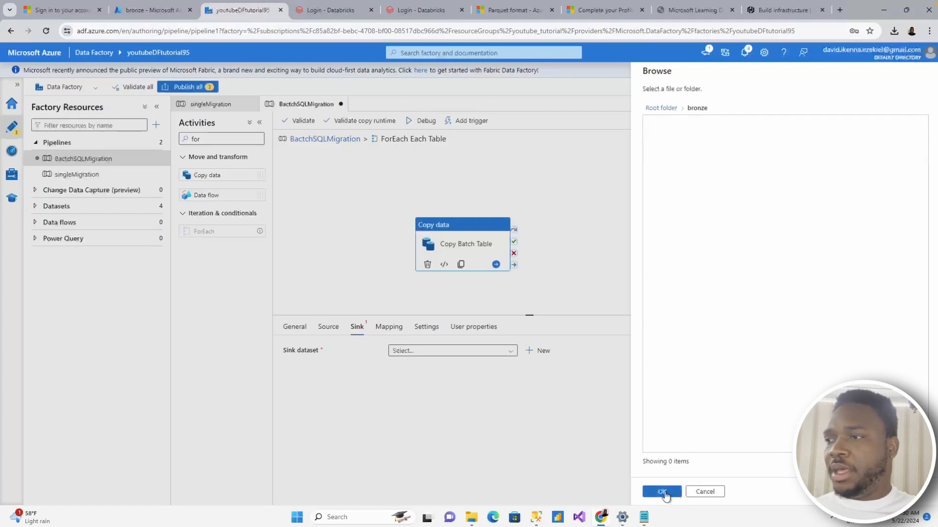
click(662, 492)
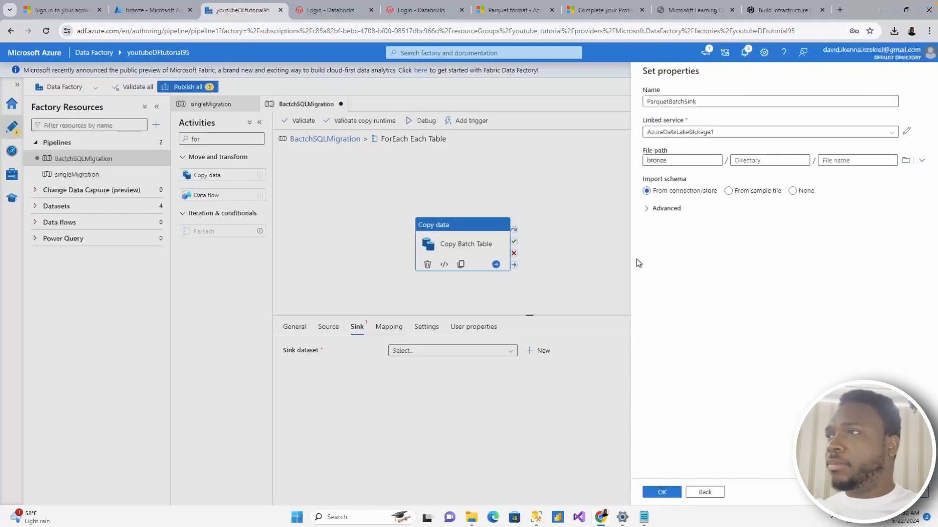
click(662, 493)
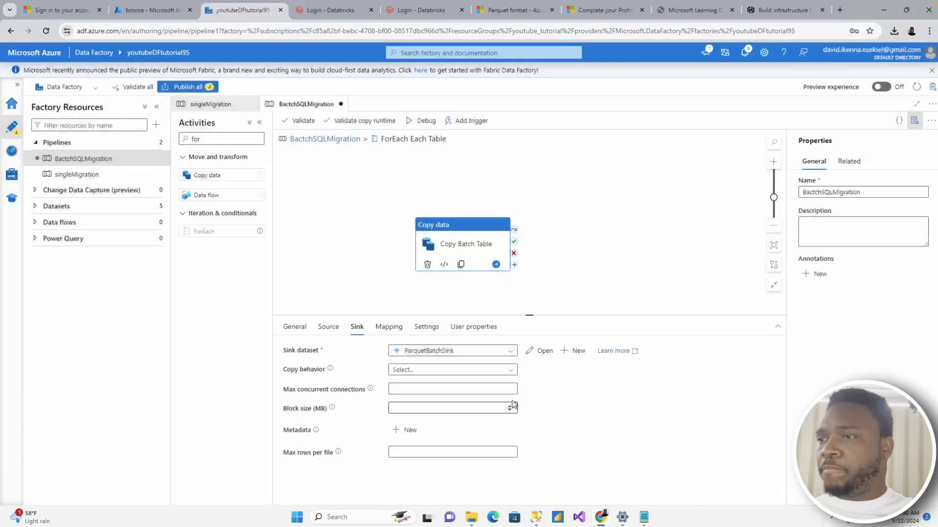
Step: Open the ParquetBatchSink dataset and add a String parameter named schemaname
click(545, 352)
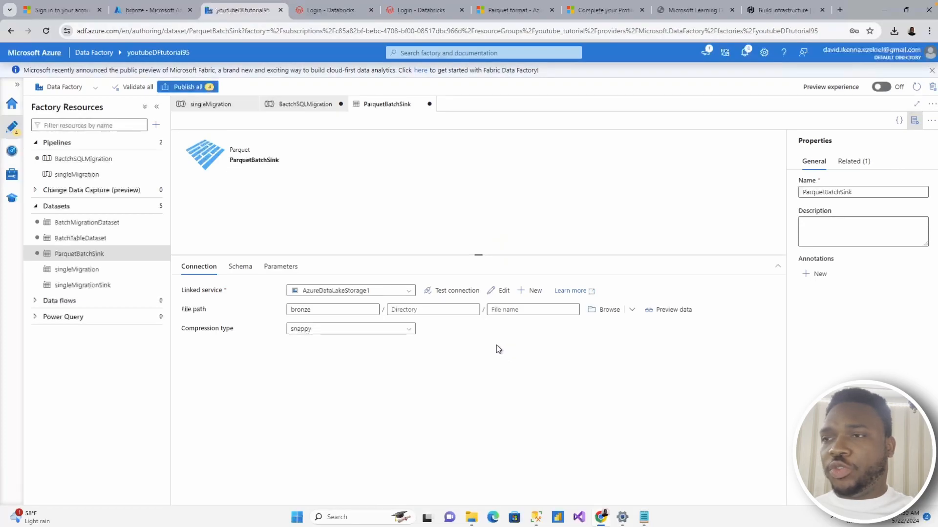
click(276, 267)
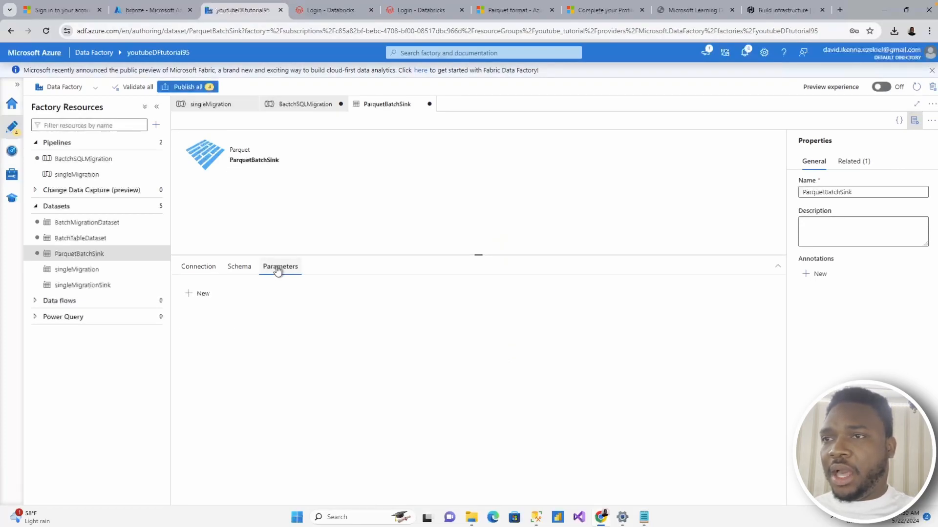
click(200, 293)
click(266, 328)
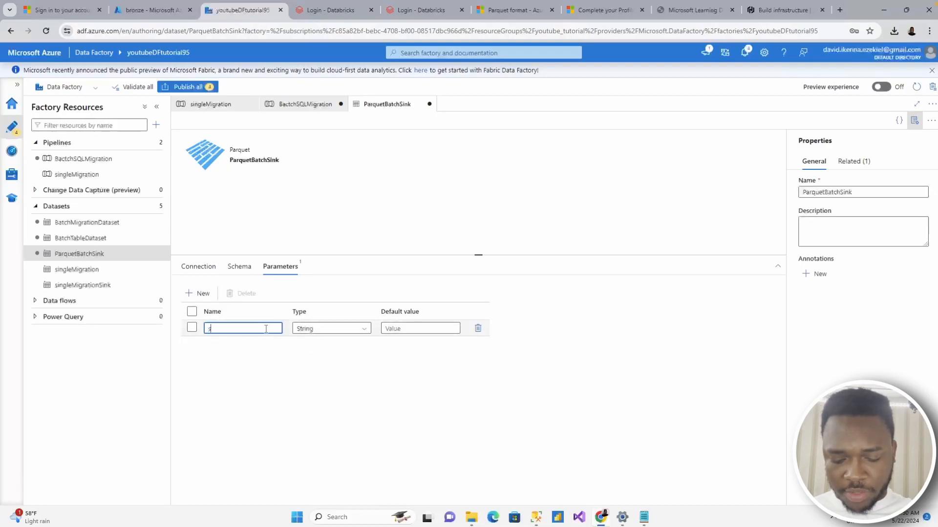
text(schemaname)
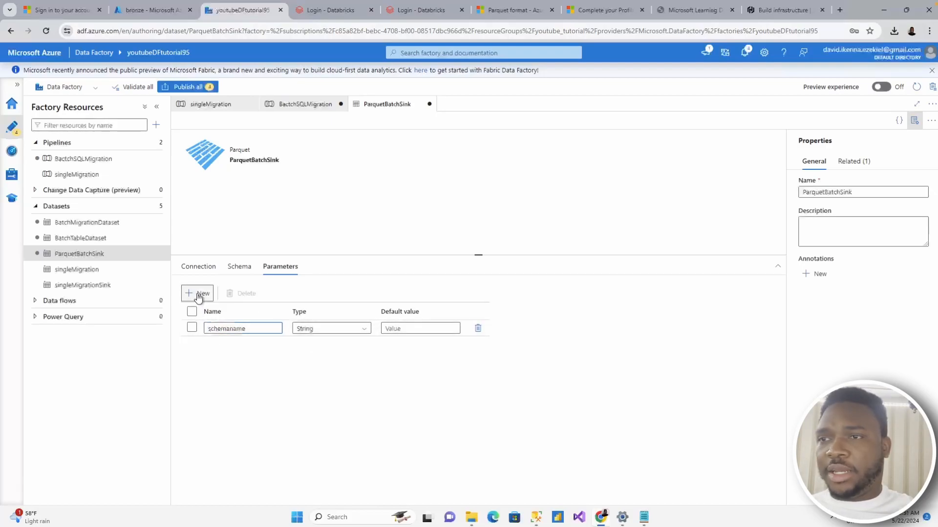
Step: Add a second String parameter named tablename to the ParquetBatchSink dataset
click(201, 293)
click(233, 345)
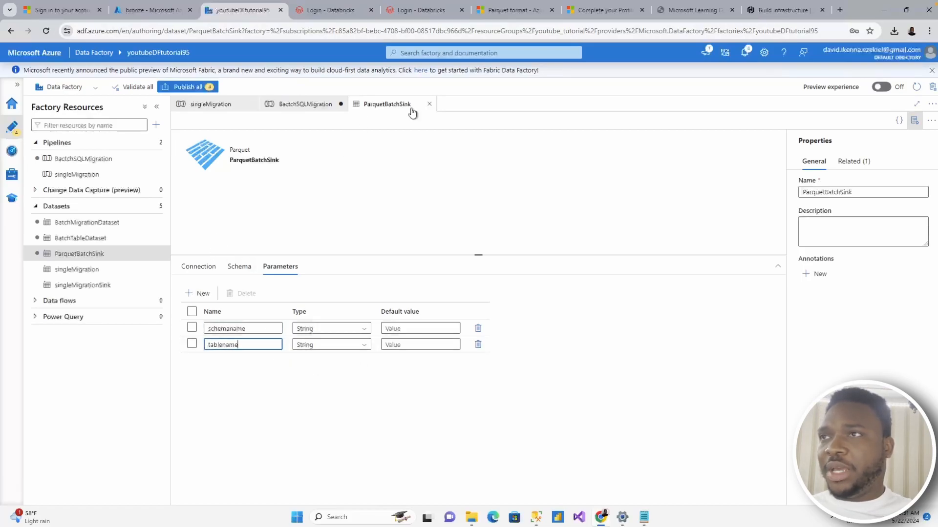
click(302, 106)
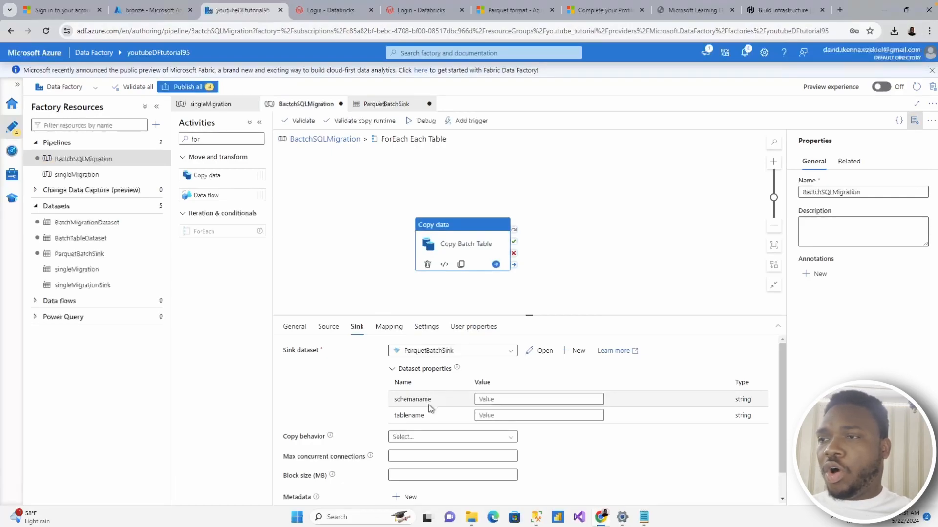
click(514, 400)
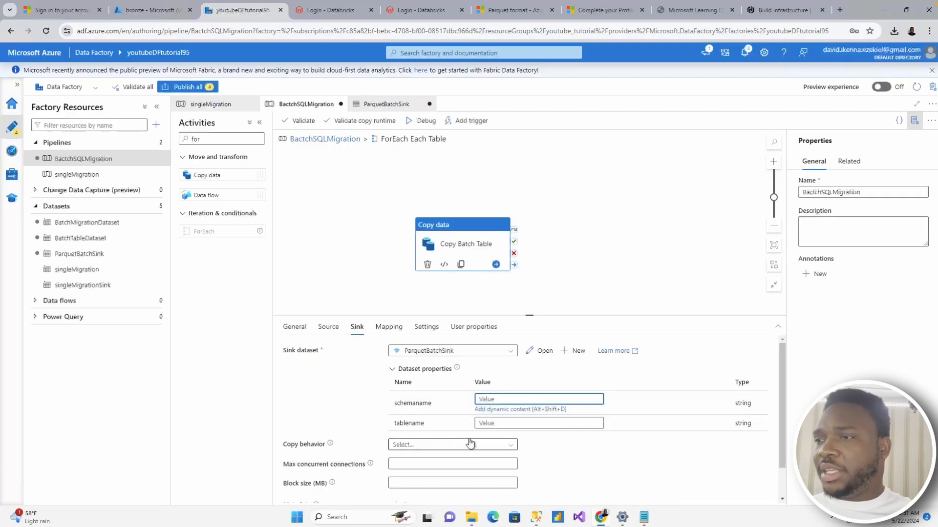
click(519, 411)
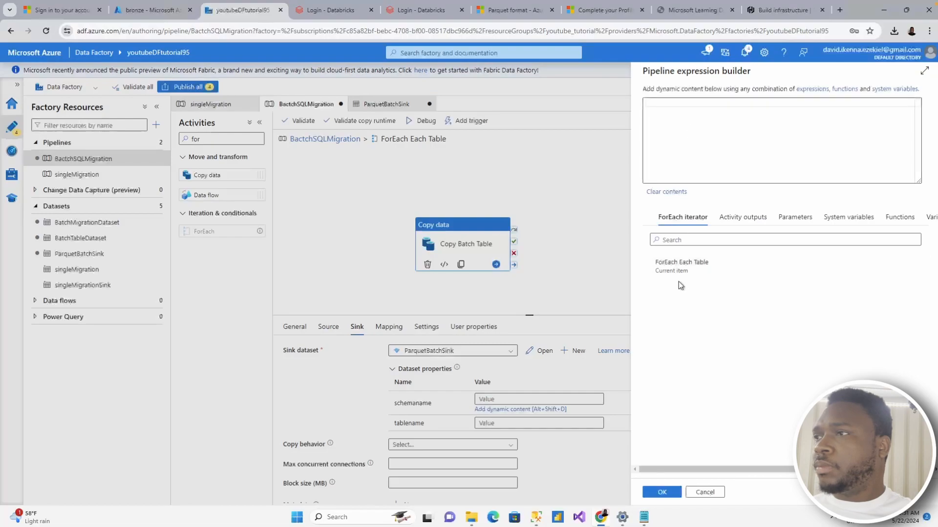
click(685, 272)
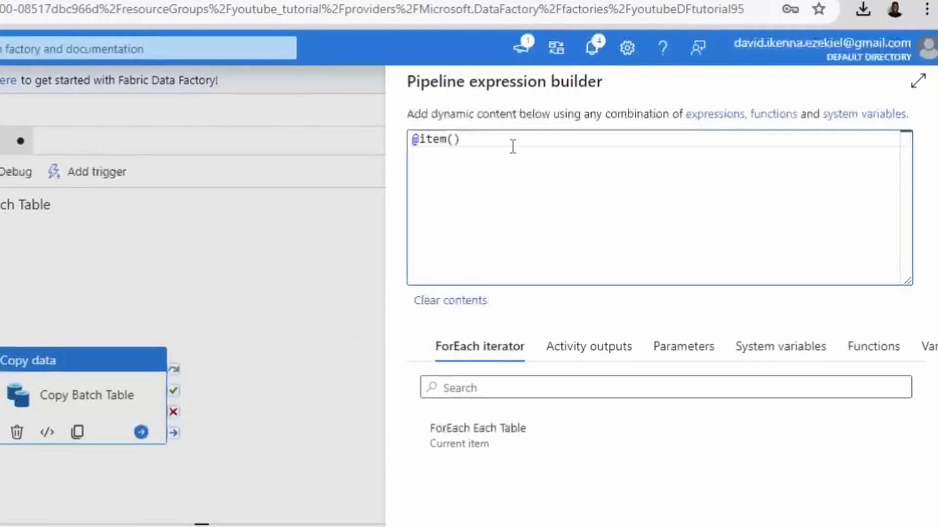
text(.Sc)
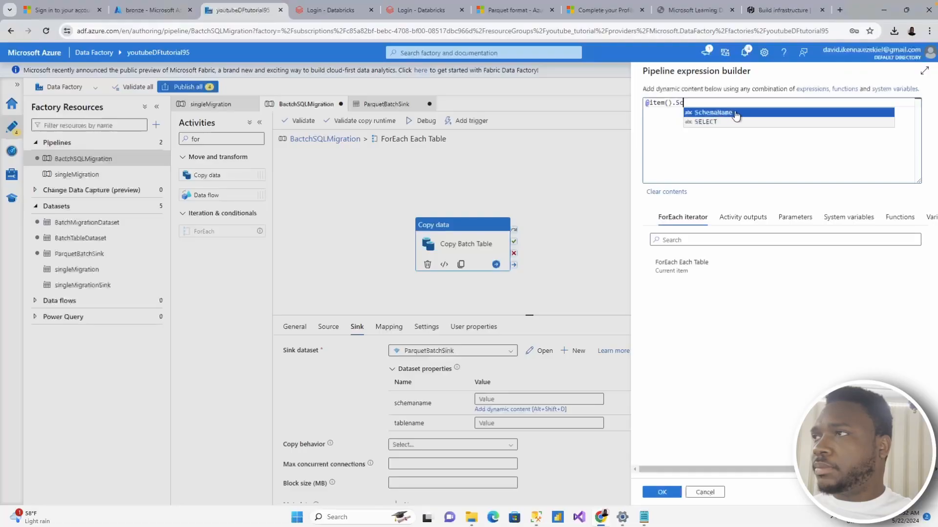
click(567, 161)
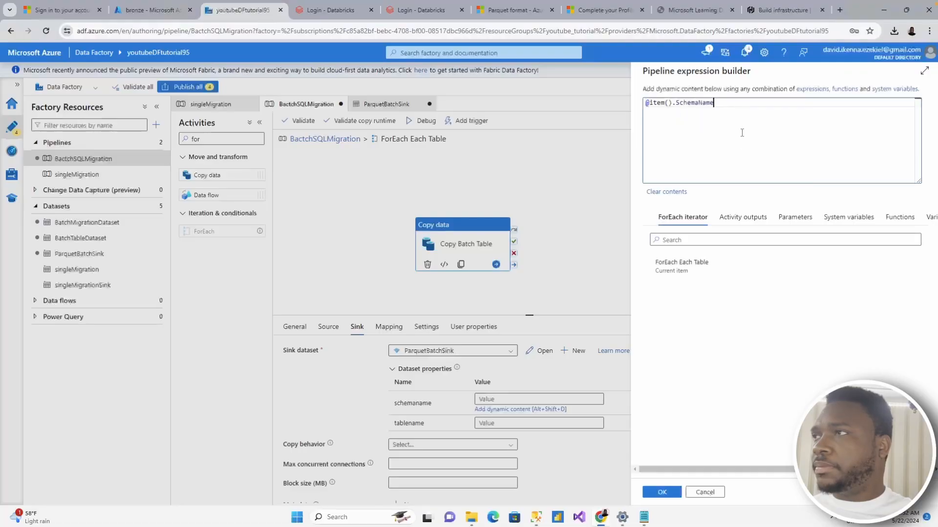
click(662, 492)
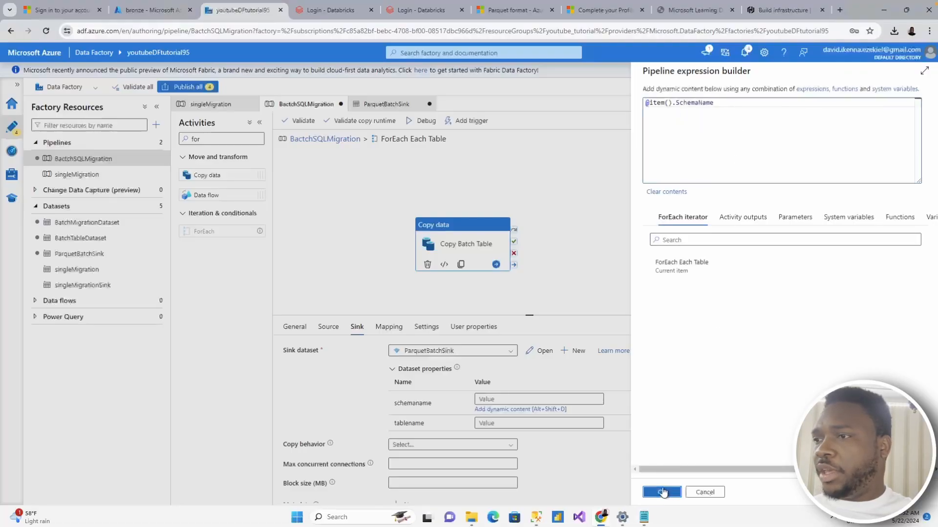
click(526, 416)
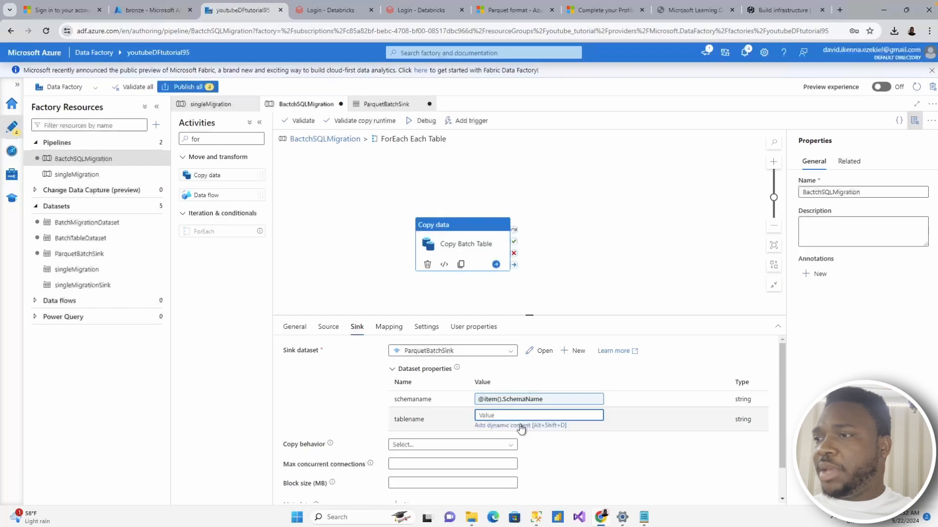
click(520, 426)
click(674, 262)
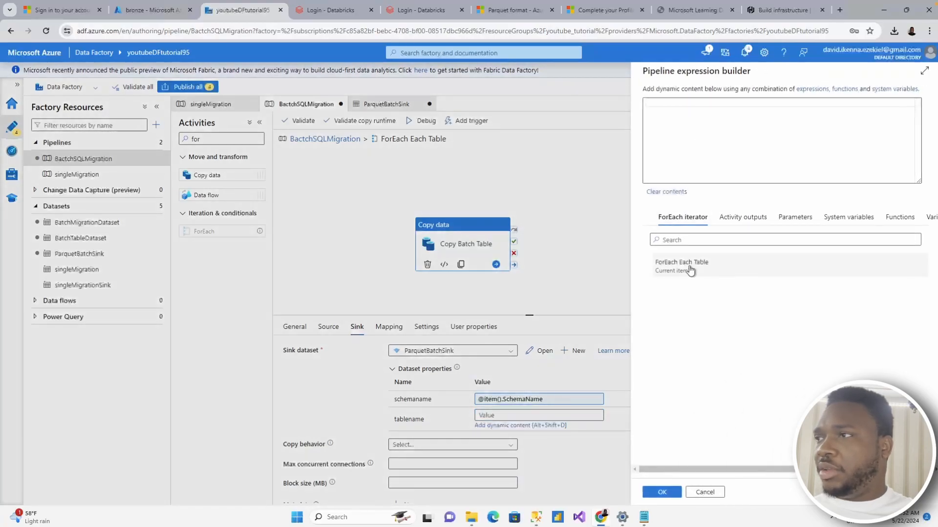
text(.TableName)
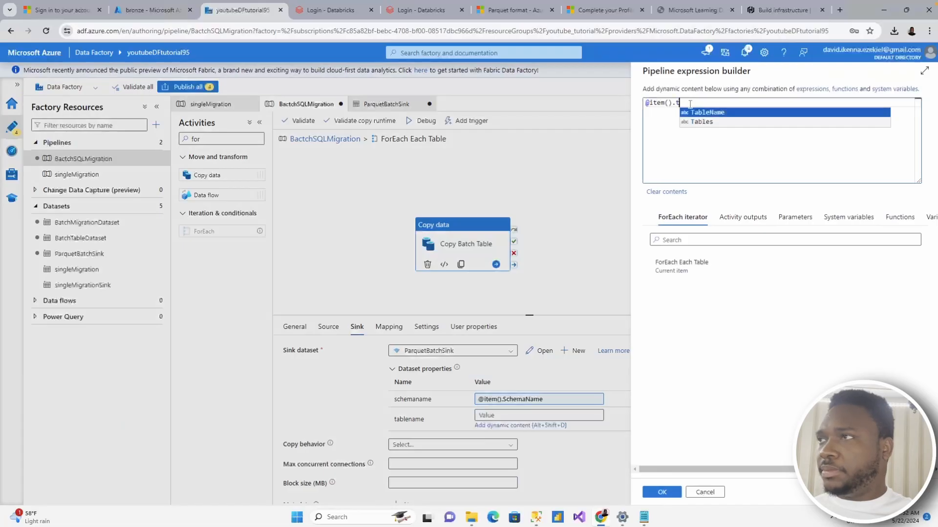
key(Return)
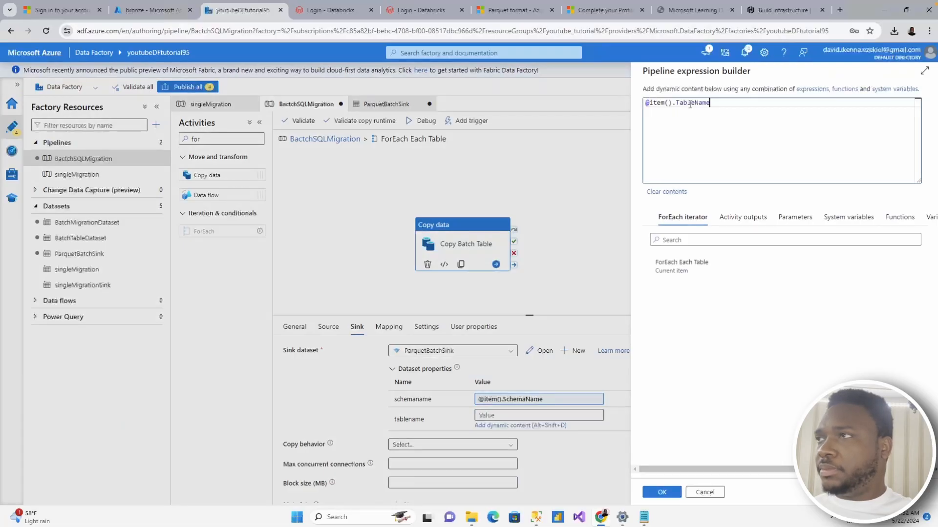
click(661, 491)
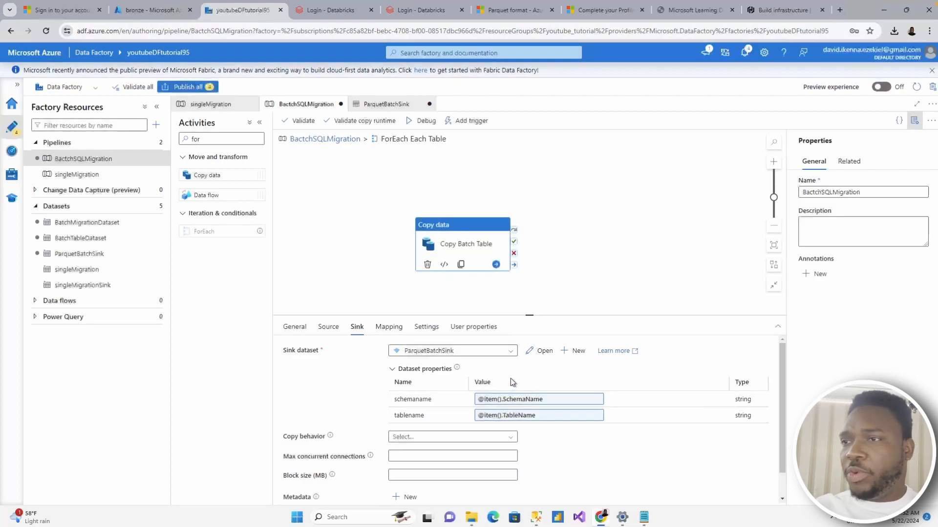
Step: Set the ParquetBatchSink file path's directory to the dynamic expression @{concat(dataset().schemaname, '/', dataset().tablename)}
click(540, 352)
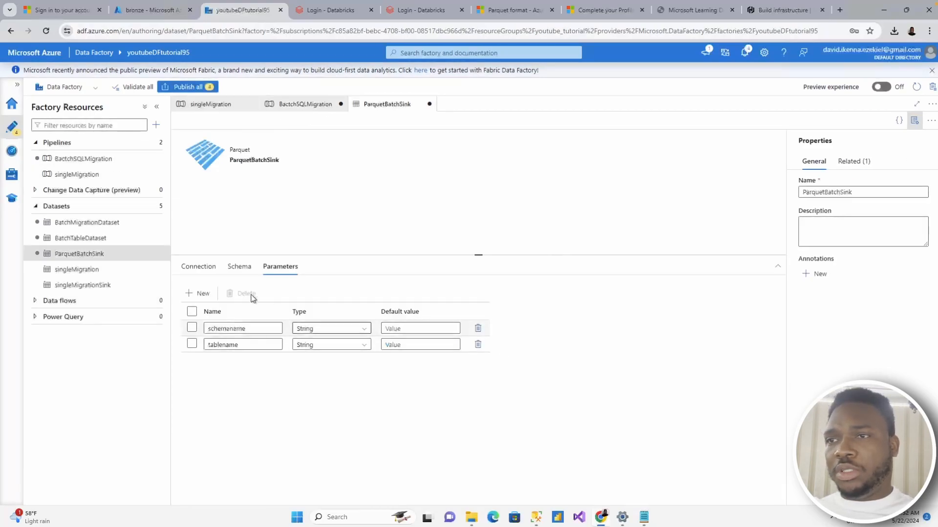
click(198, 267)
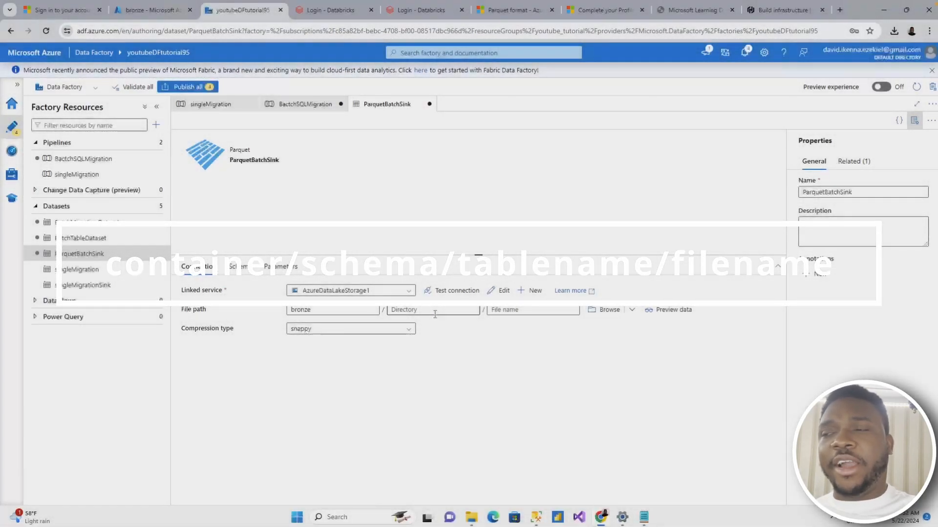
click(435, 311)
click(439, 323)
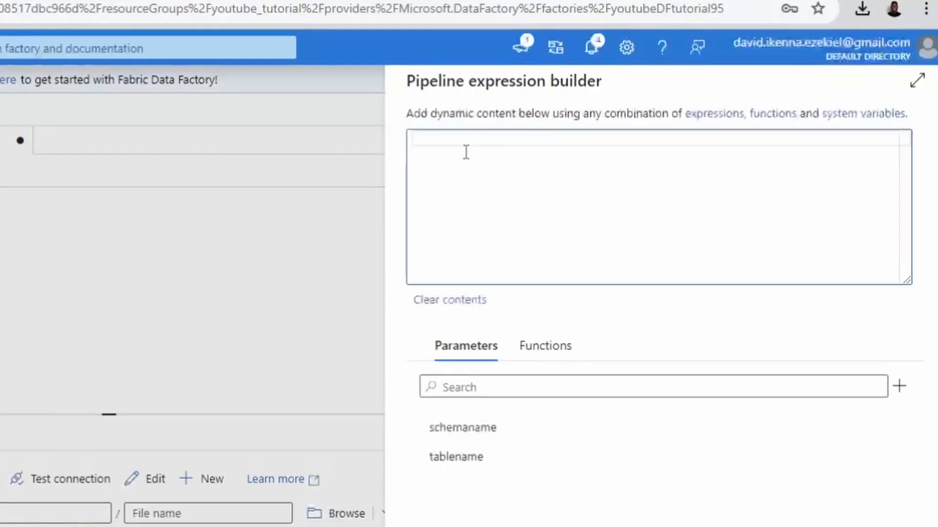
text(@{concat(dataset().schemaname, '/', dataset().tablename)})
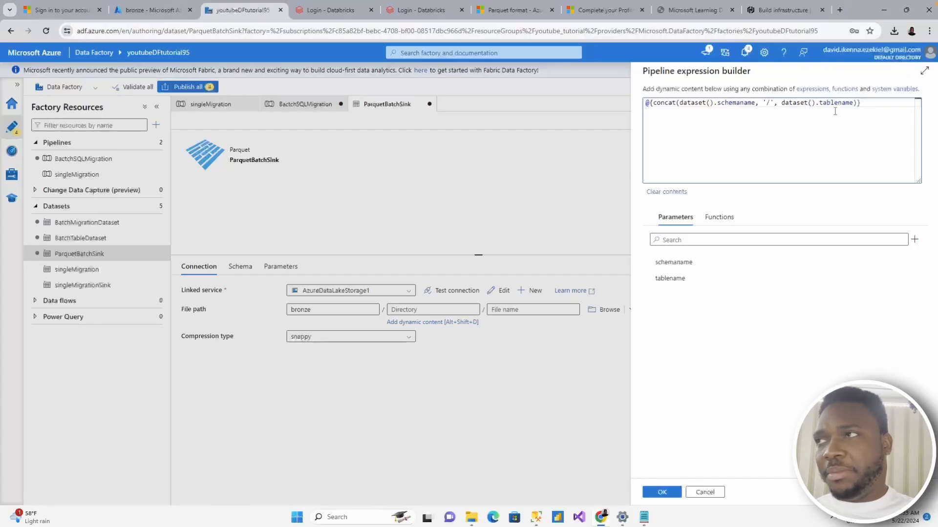
click(660, 493)
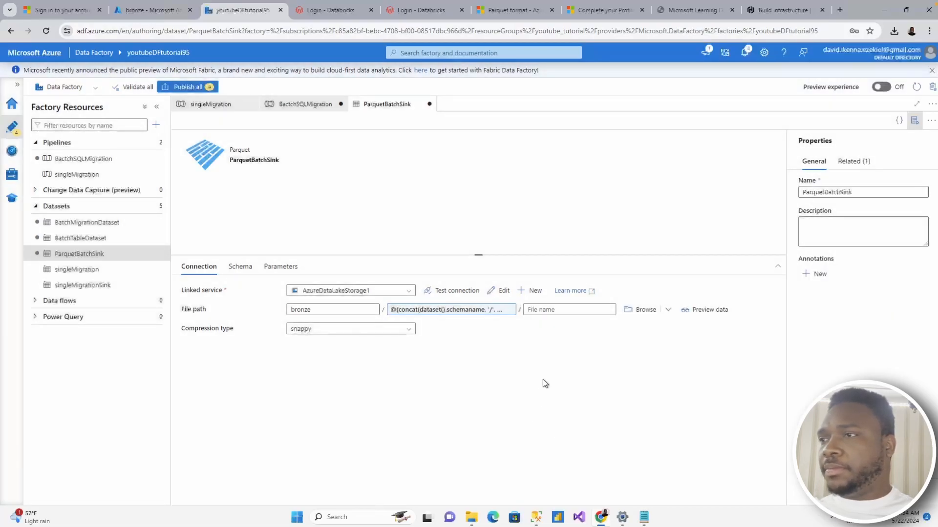
Step: Set the ParquetBatchSink file name to the dynamic expression @{concat(dataset().tablename,'.parquet')}
click(553, 311)
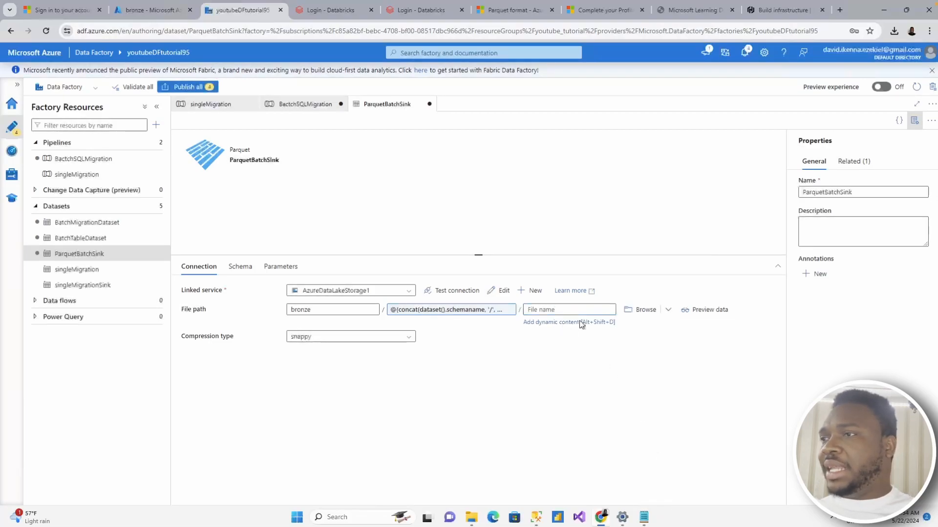
click(558, 323)
text(@{concat(dataset().tablename,'.parquet')})
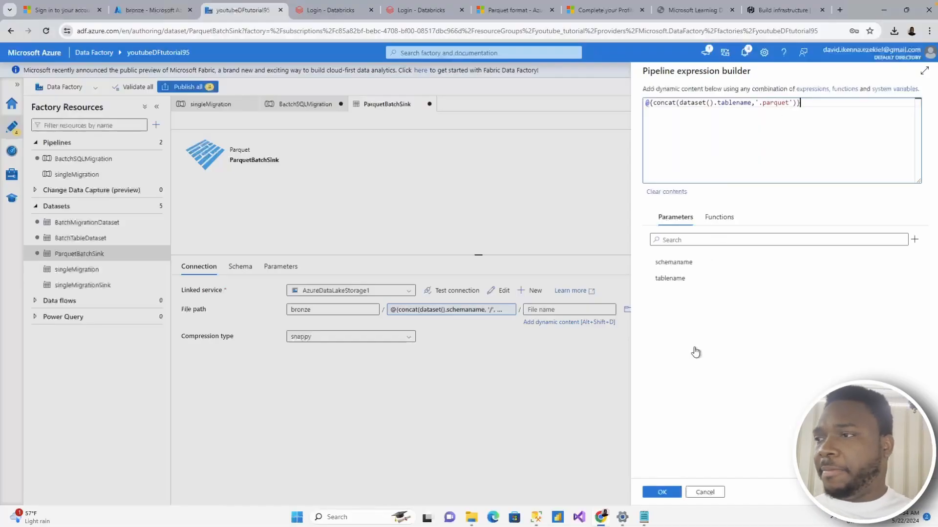
click(662, 492)
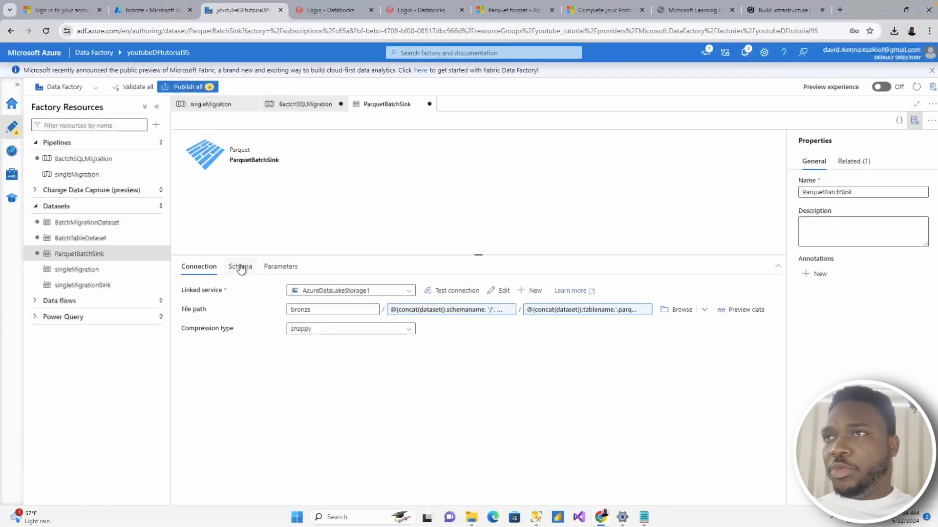
Step: Review the sink, source and general settings of the Copy Batch Table activity in the BactchSQLMigration pipeline
click(306, 107)
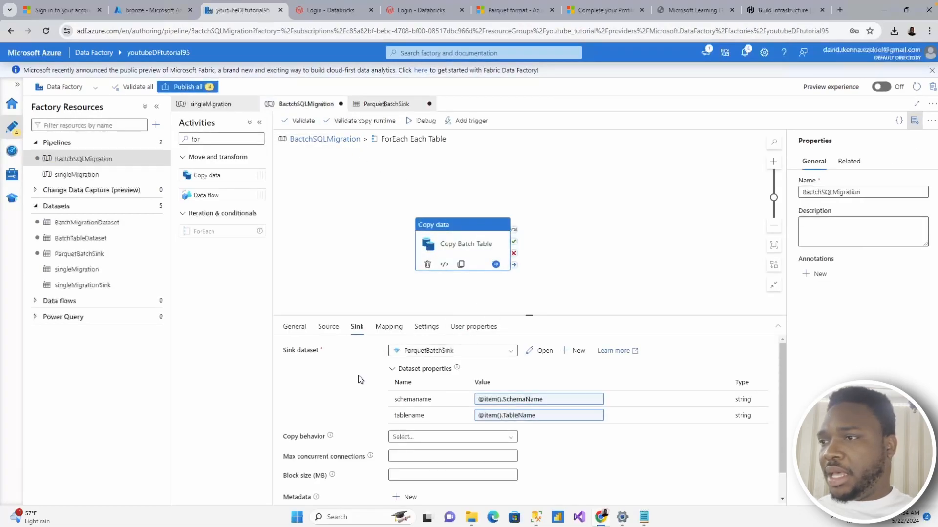
scroll(472, 361, down, 1)
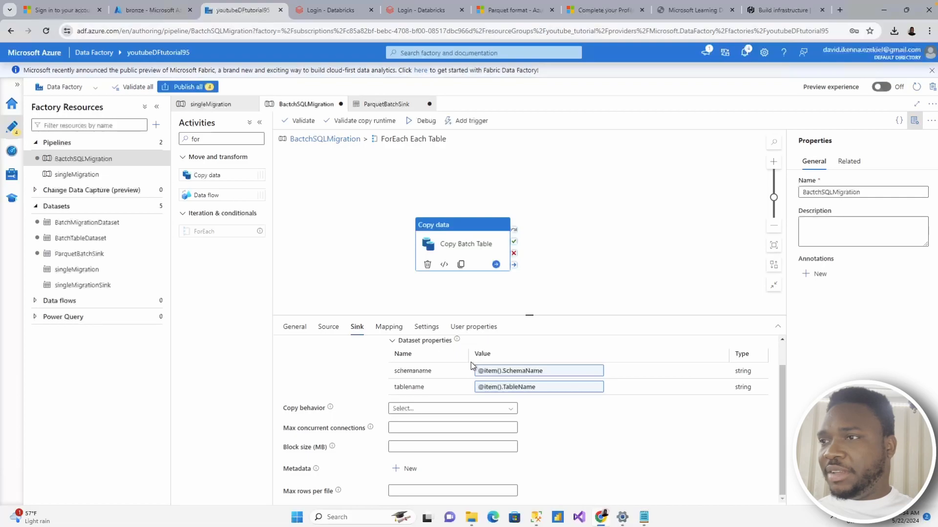
scroll(440, 362, up, 1)
click(328, 327)
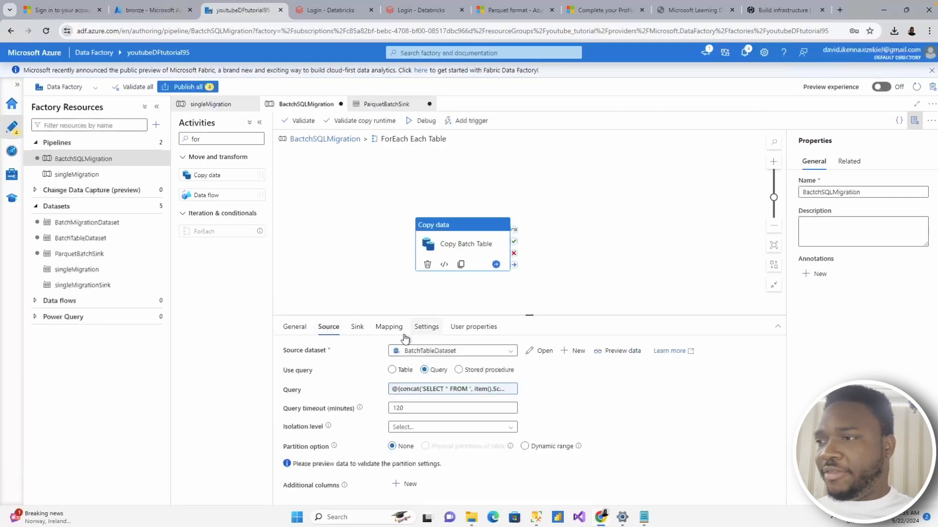
click(295, 327)
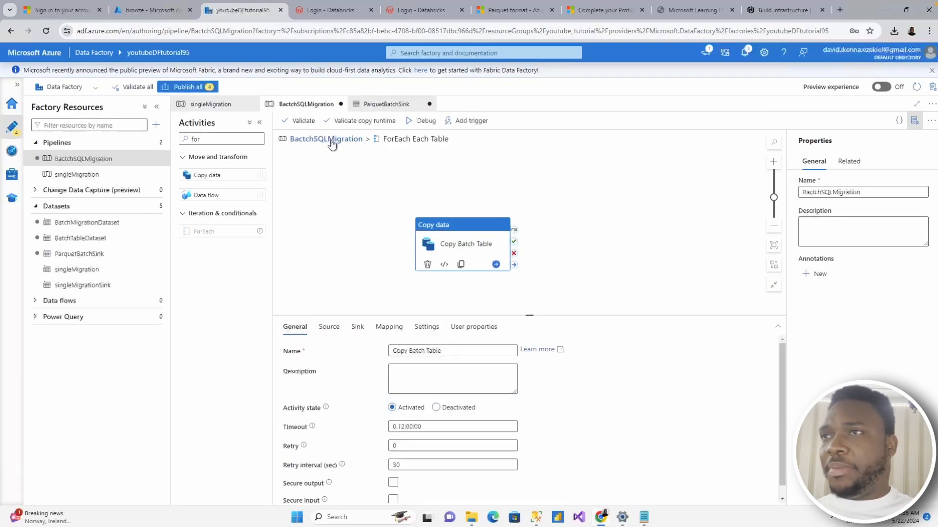
Step: Return to the top level of the BactchSQLMigration pipeline and publish all pending pipeline and dataset changes
click(330, 140)
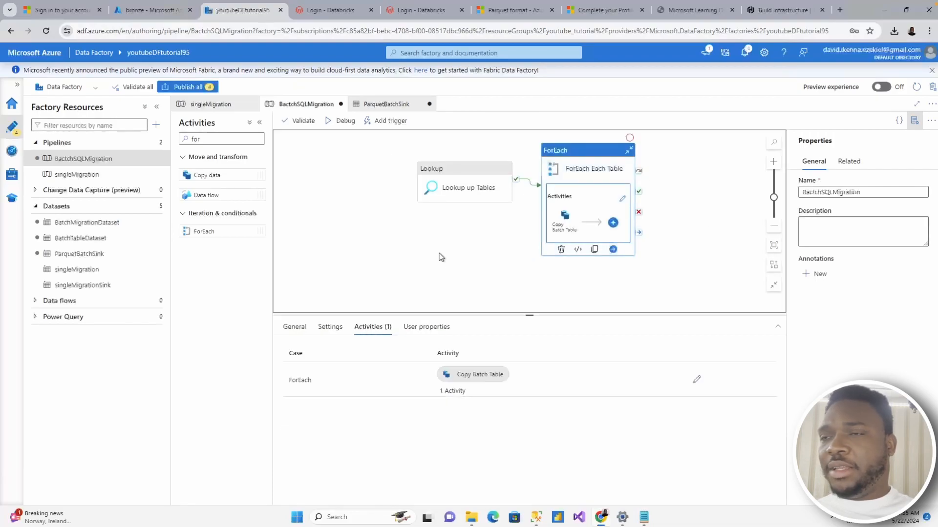
click(195, 88)
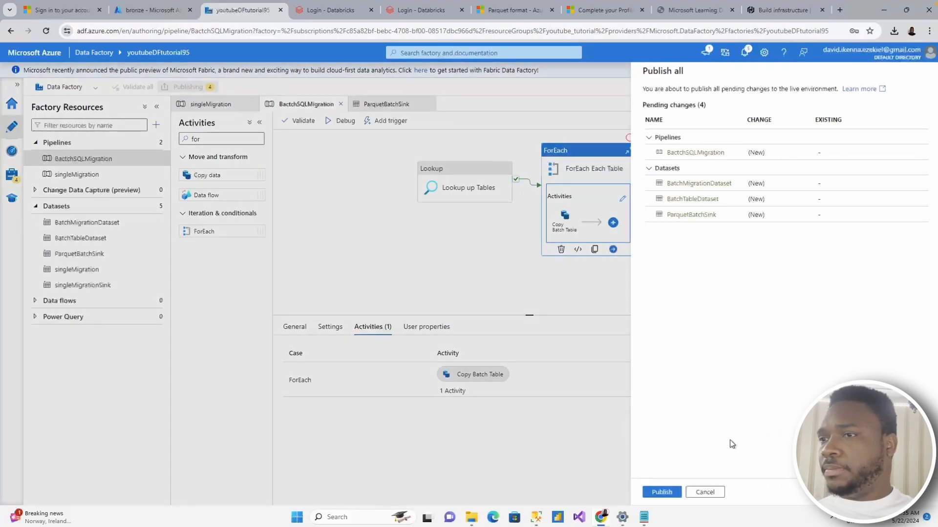
click(665, 492)
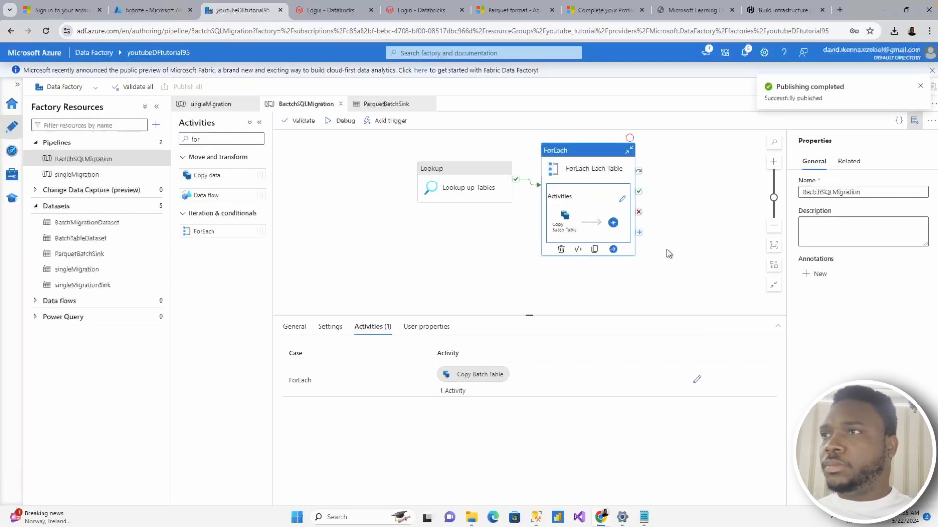
Step: Trigger an immediate run of the published BactchSQLMigration pipeline
click(441, 254)
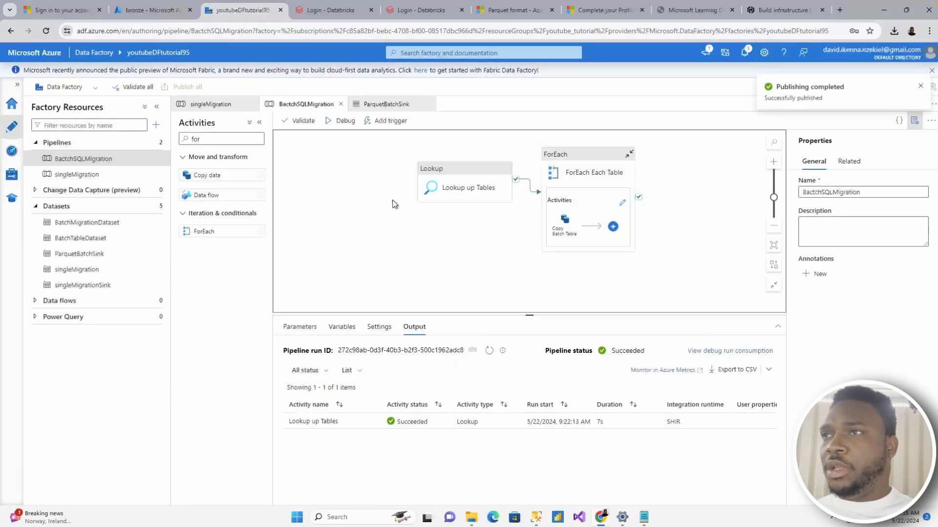
click(389, 120)
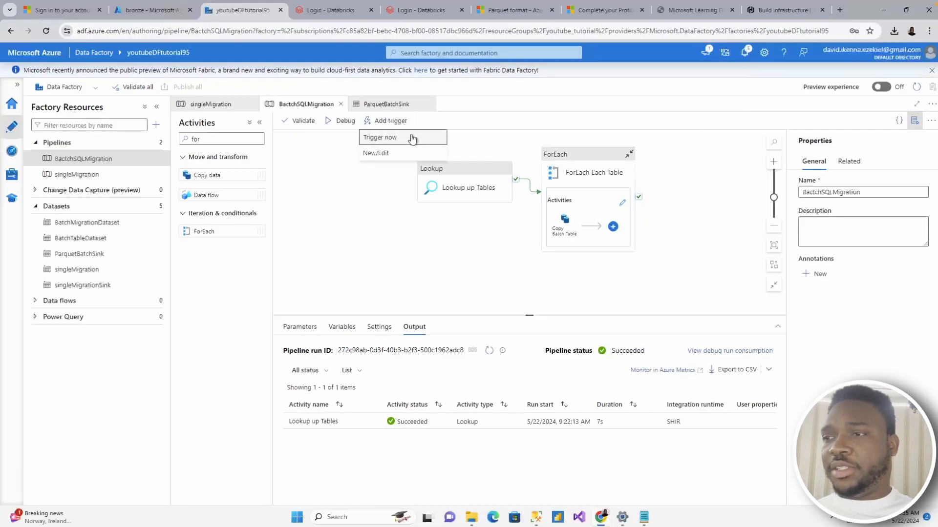
click(411, 139)
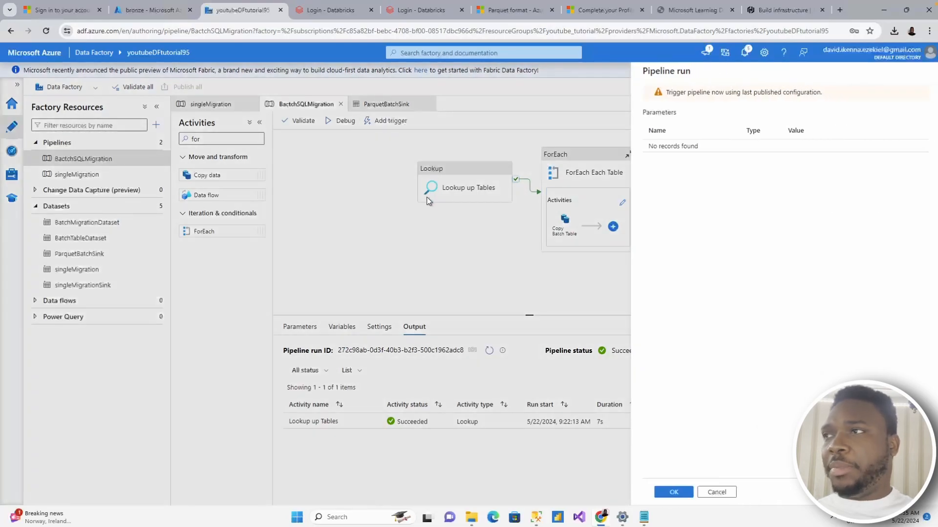
click(678, 497)
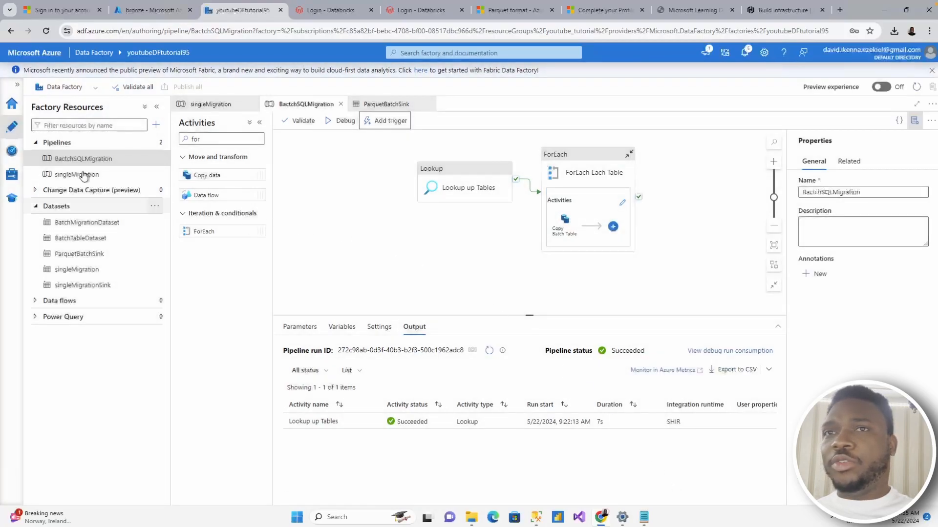
Step: Refresh the monitored pipeline runs and open the details of the BactchSQLMigration run
click(7, 152)
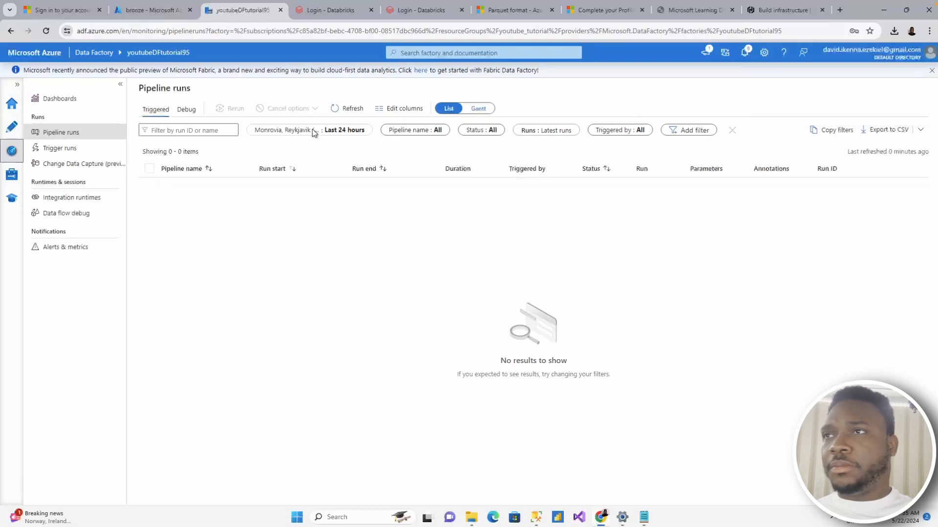
click(336, 110)
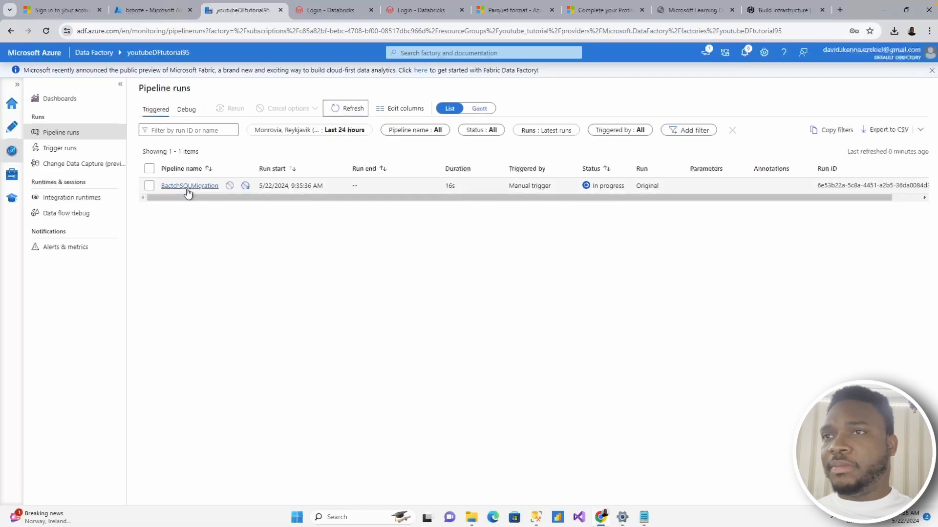
click(189, 186)
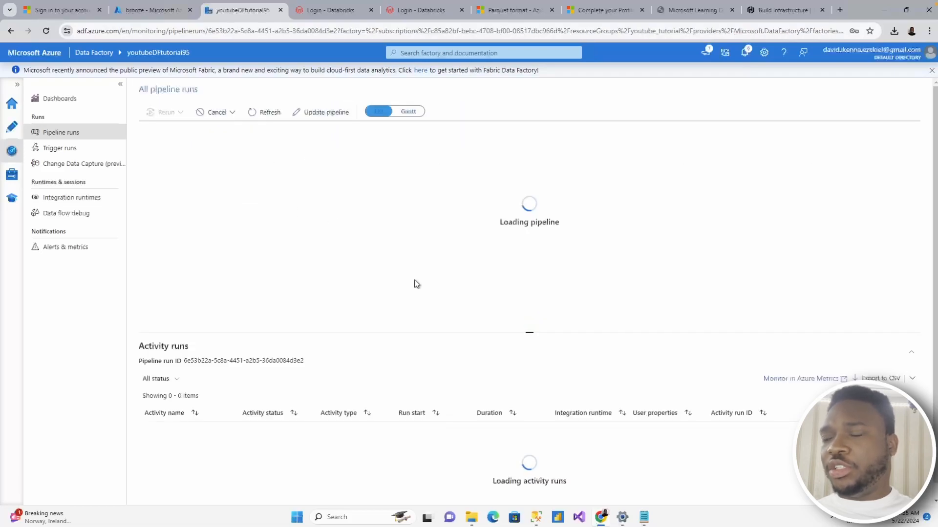
Step: Refresh the BactchSQLMigration activity runs and check the status of the lookup, ForEach and Copy Batch Table activities
scroll(334, 428, down, 5)
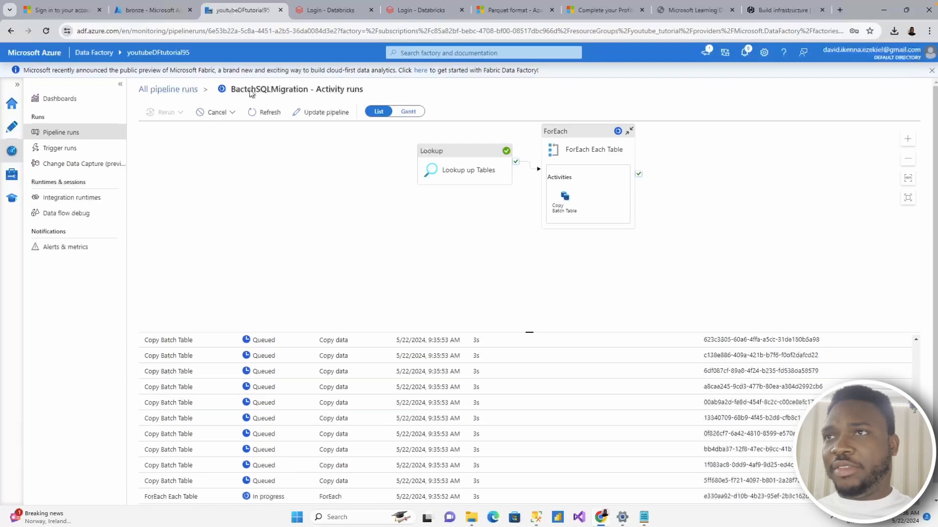
click(262, 115)
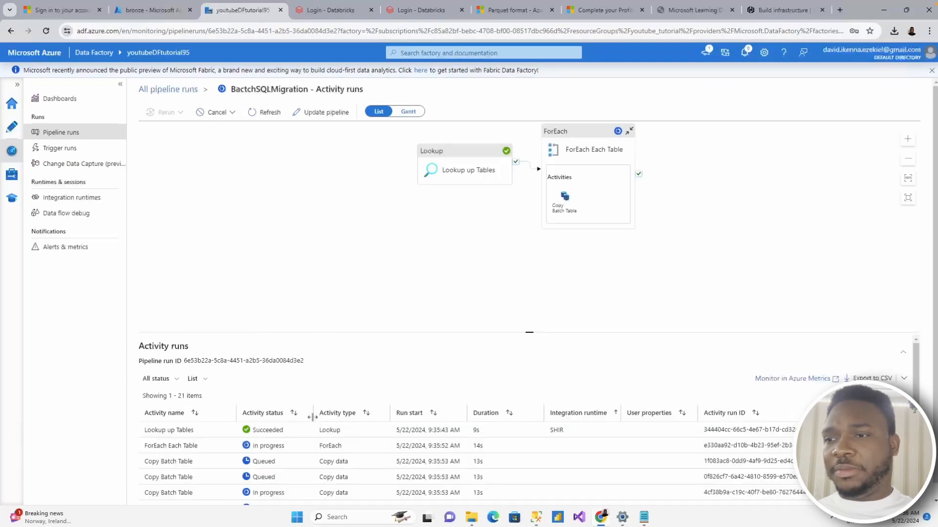
scroll(312, 436, down, 1)
click(264, 112)
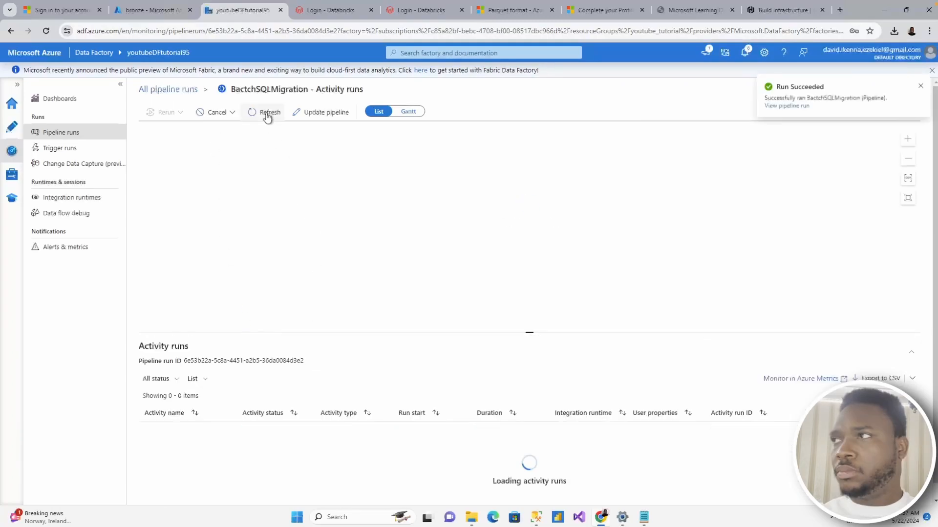
scroll(342, 432, down, 5)
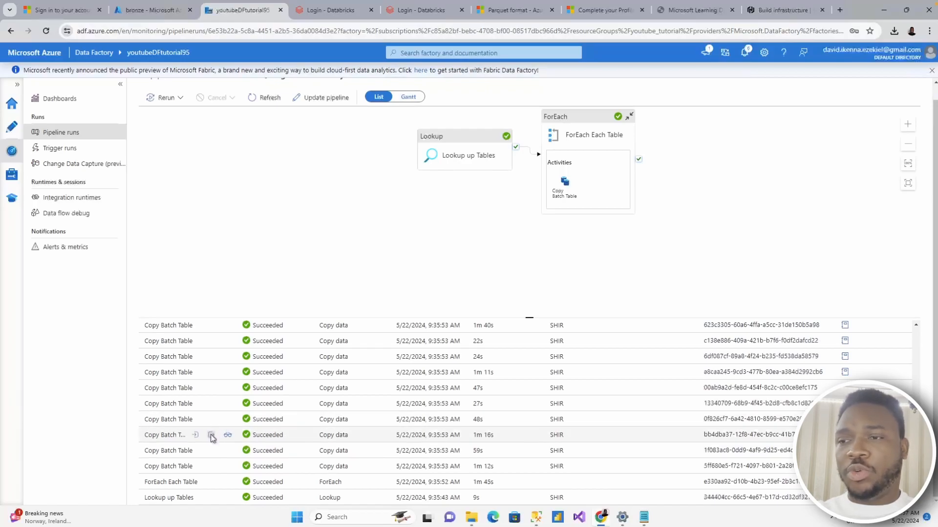
Step: Inspect the output of the second listed Copy Batch Table run, close it and return to the pipeline authoring view
scroll(211, 437, up, 5)
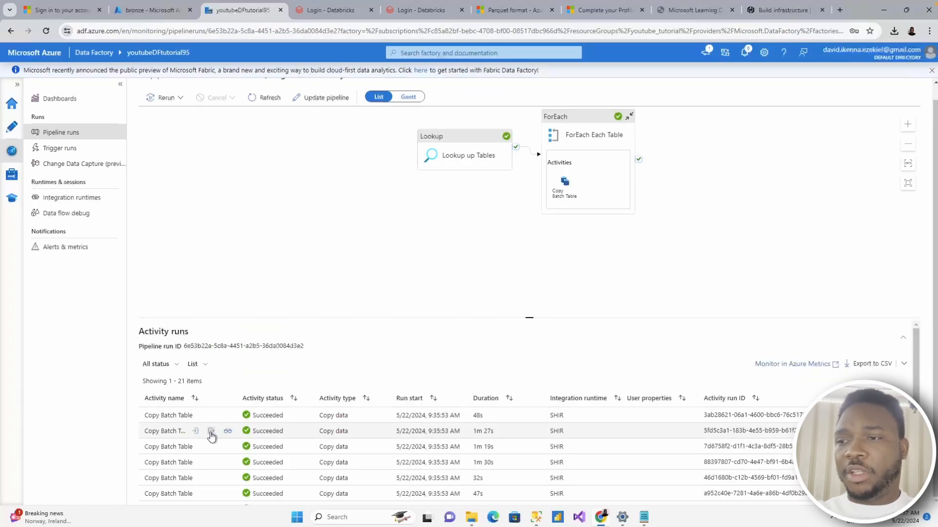
click(211, 432)
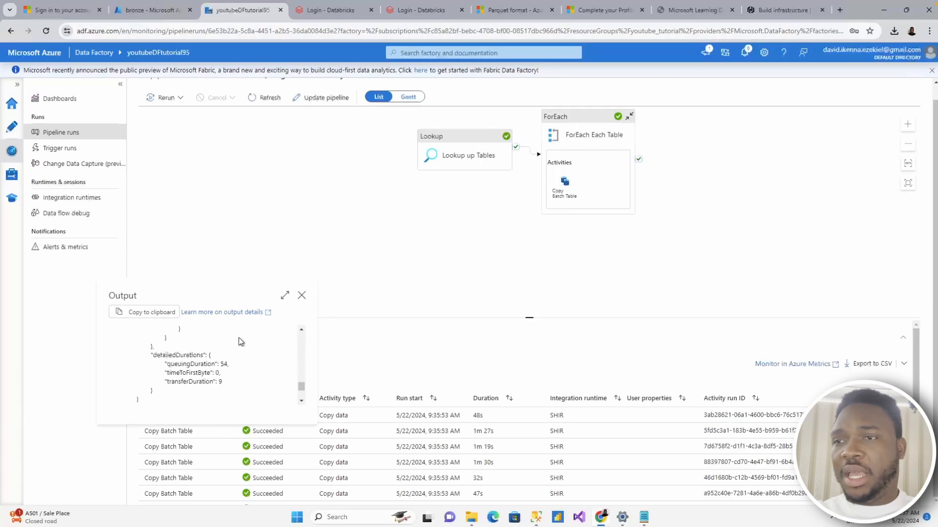
click(302, 295)
click(12, 127)
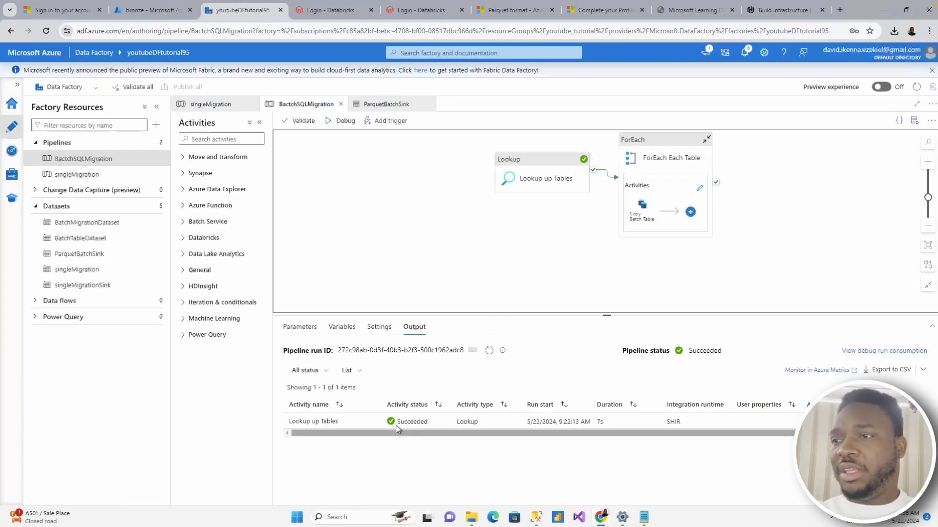
Step: Switch to the Azure portal, reload the bronze container and examine the table folders inside its Sales folder
click(141, 12)
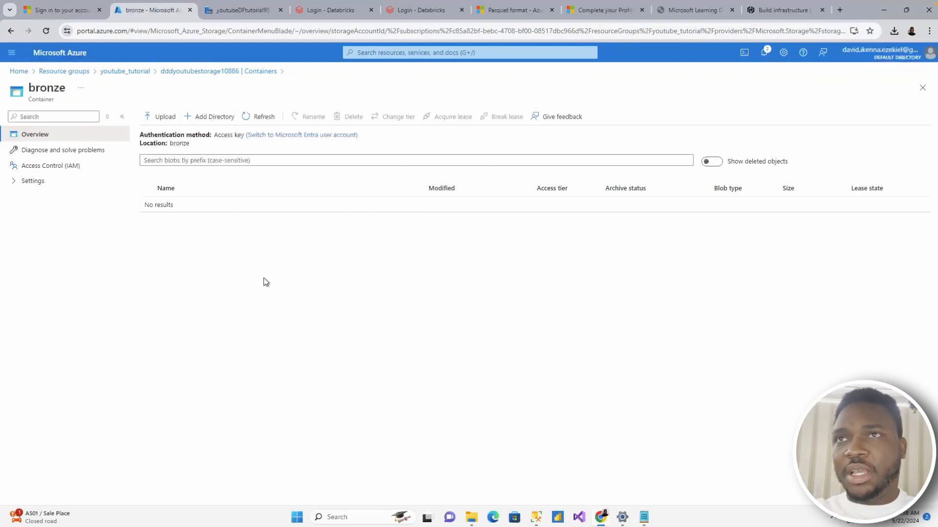
click(47, 32)
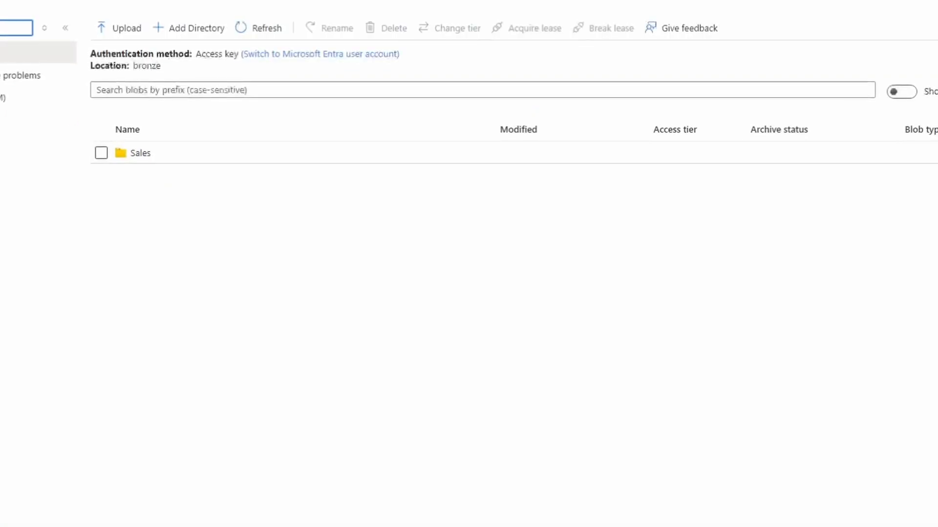
click(140, 154)
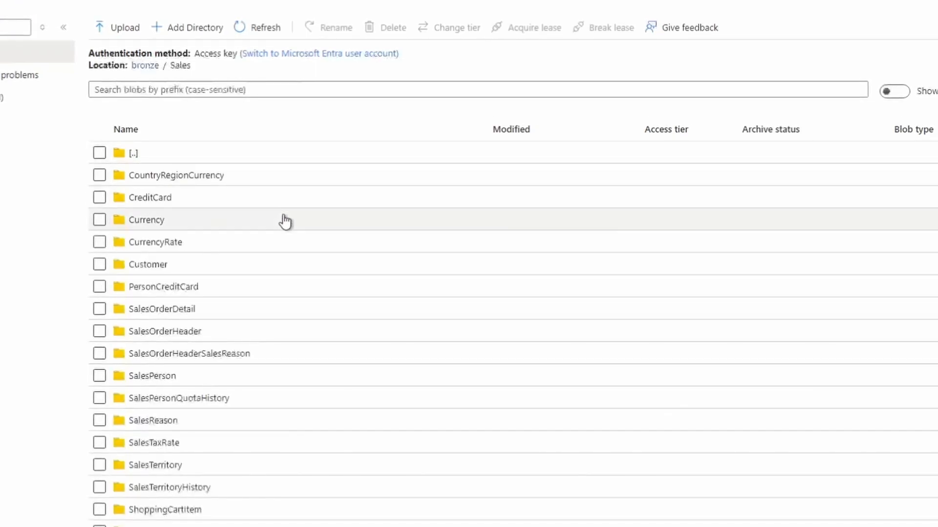
scroll(285, 222, down, 1)
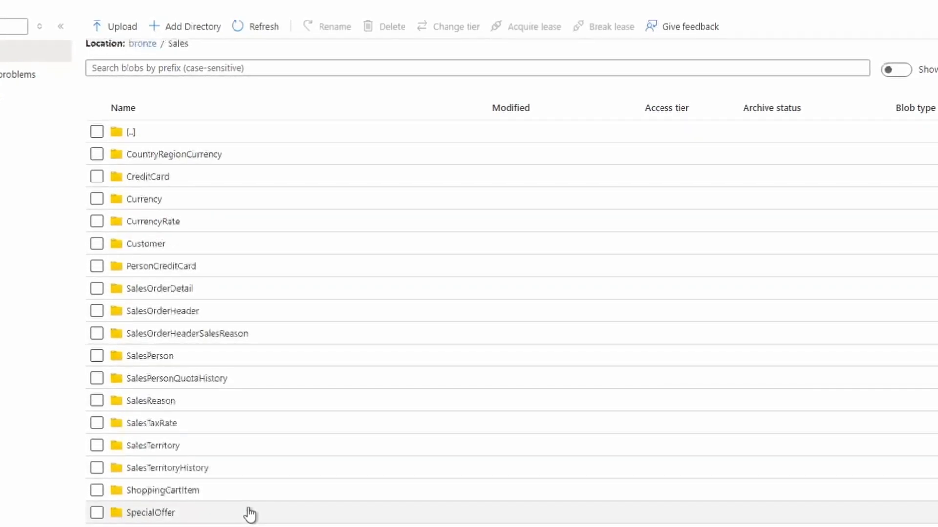
Step: Check the Parquet file in the Currency folder, go back to the Sales folder list and return to Data Factory
click(207, 204)
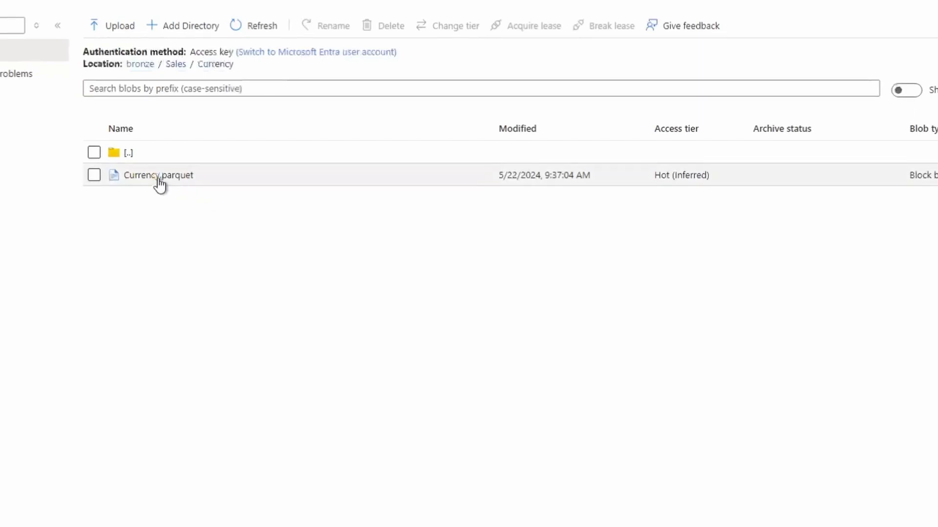
click(217, 156)
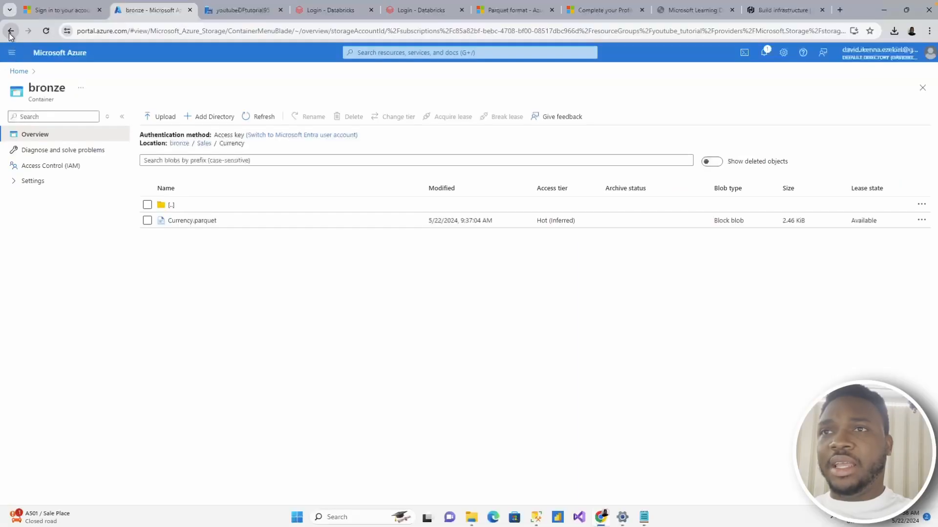
scroll(316, 351, down, 1)
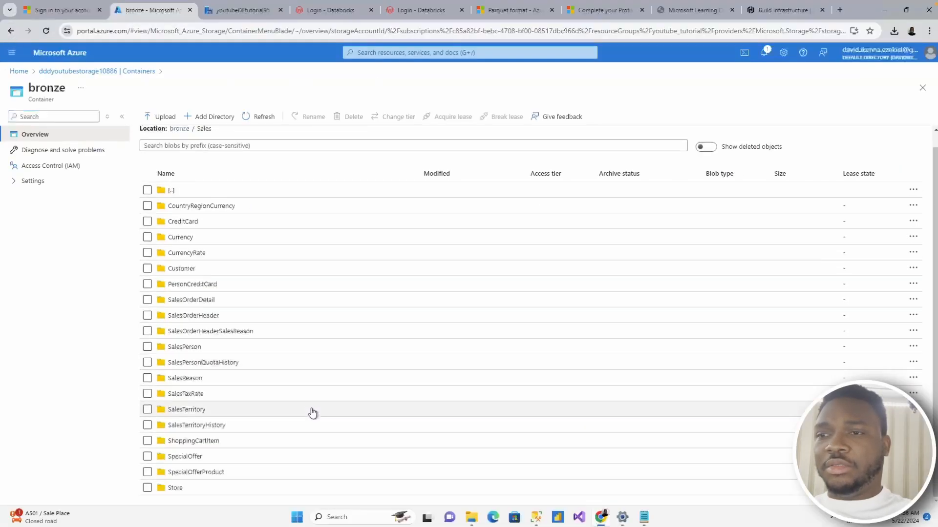
key(ctrl+Tab)
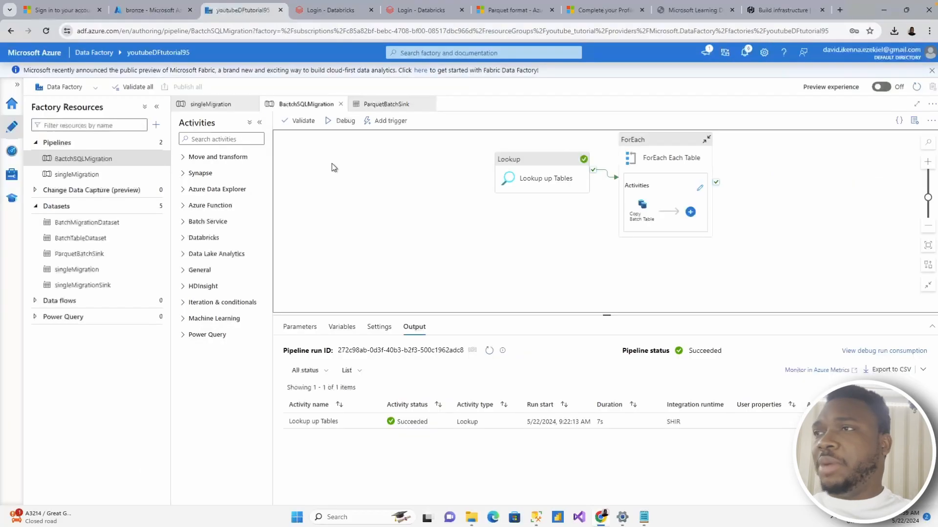